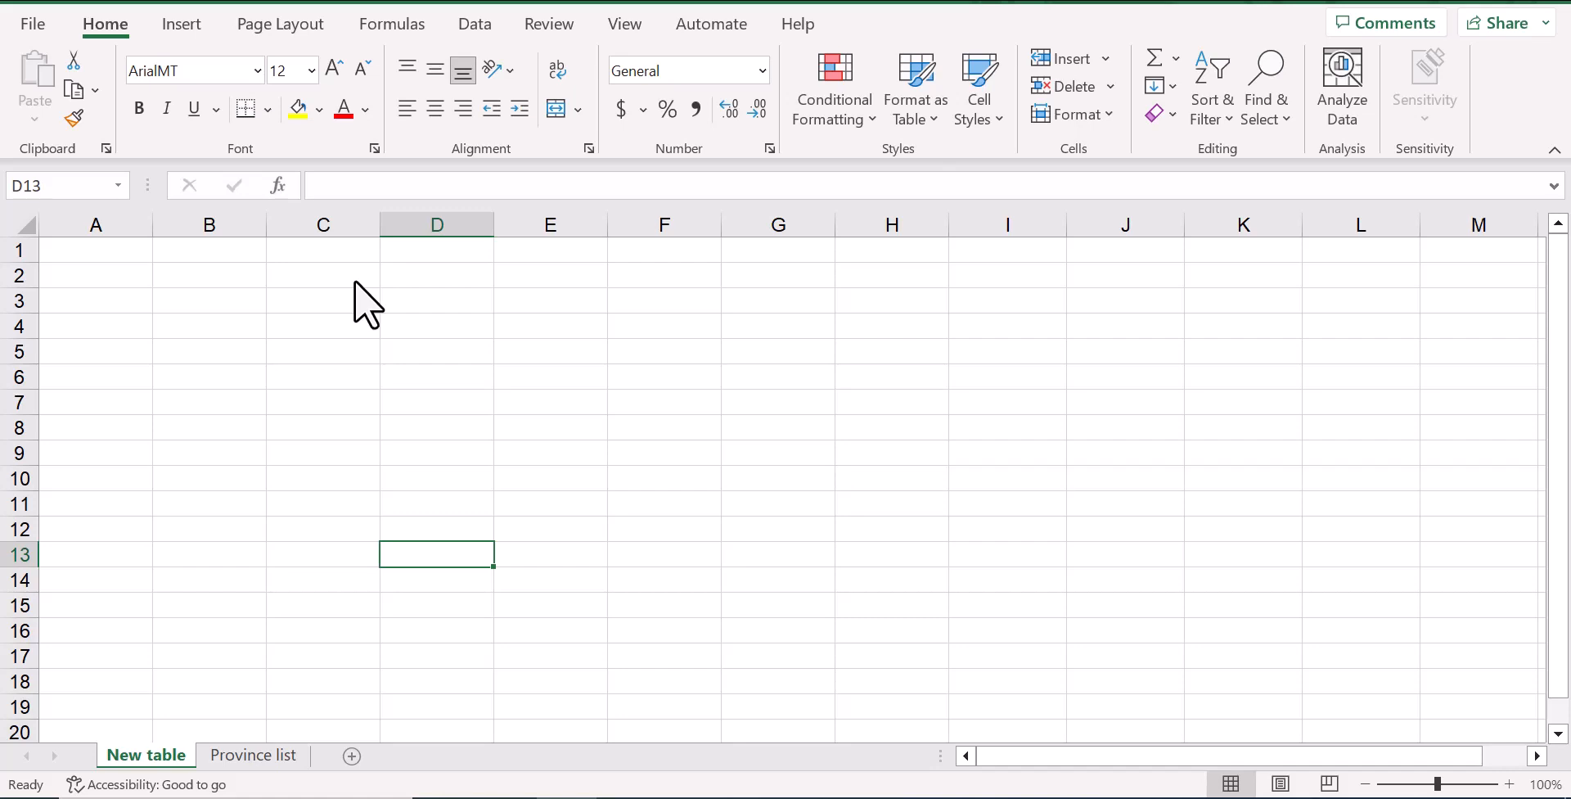
# Enter the headers Entry, Name, Last name and First name in cells A1 to D1
pyautogui.click(111, 256)
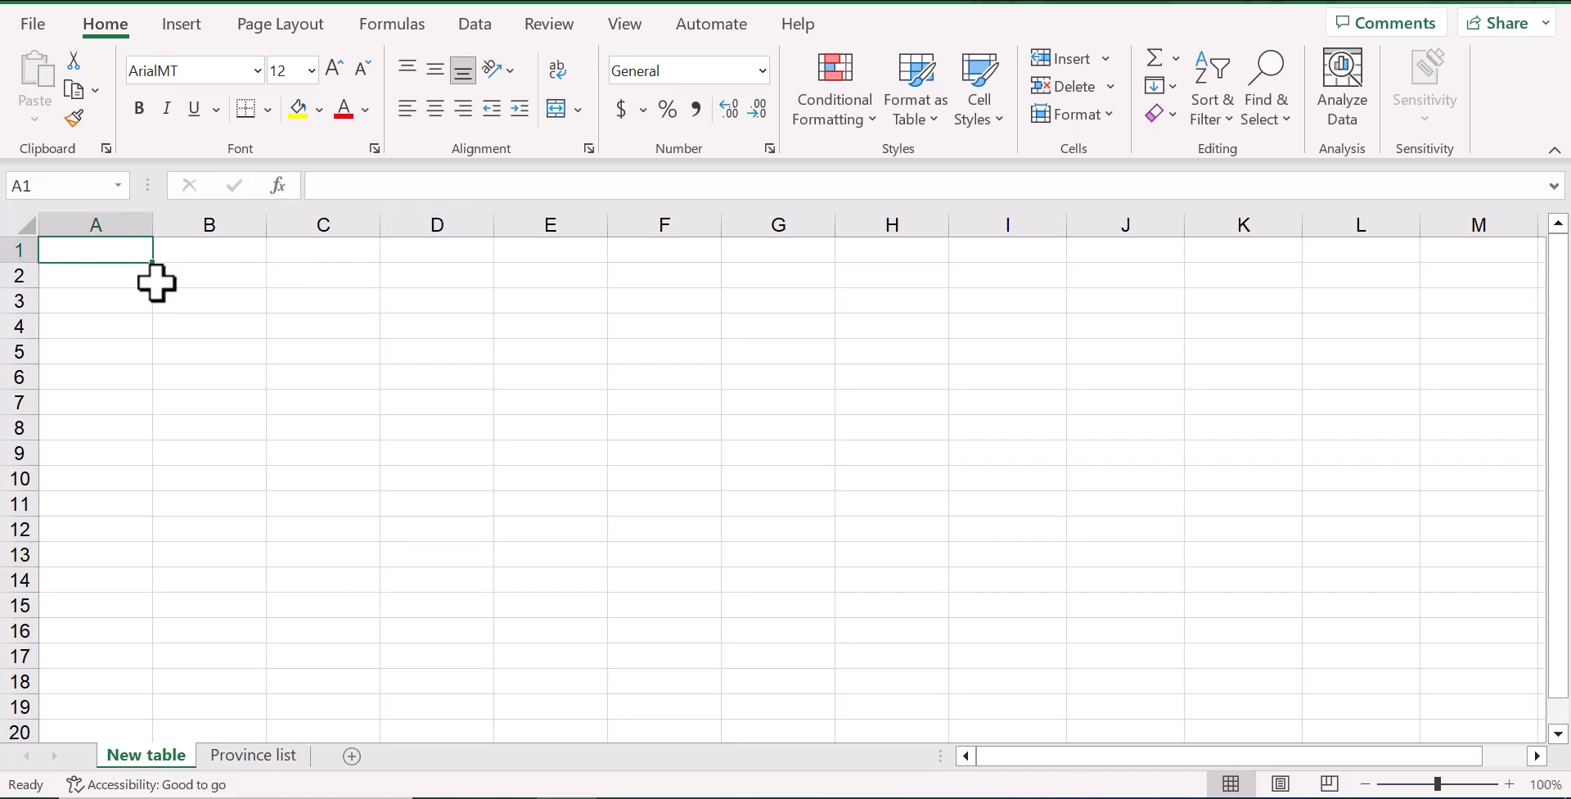
pyautogui.write('E')
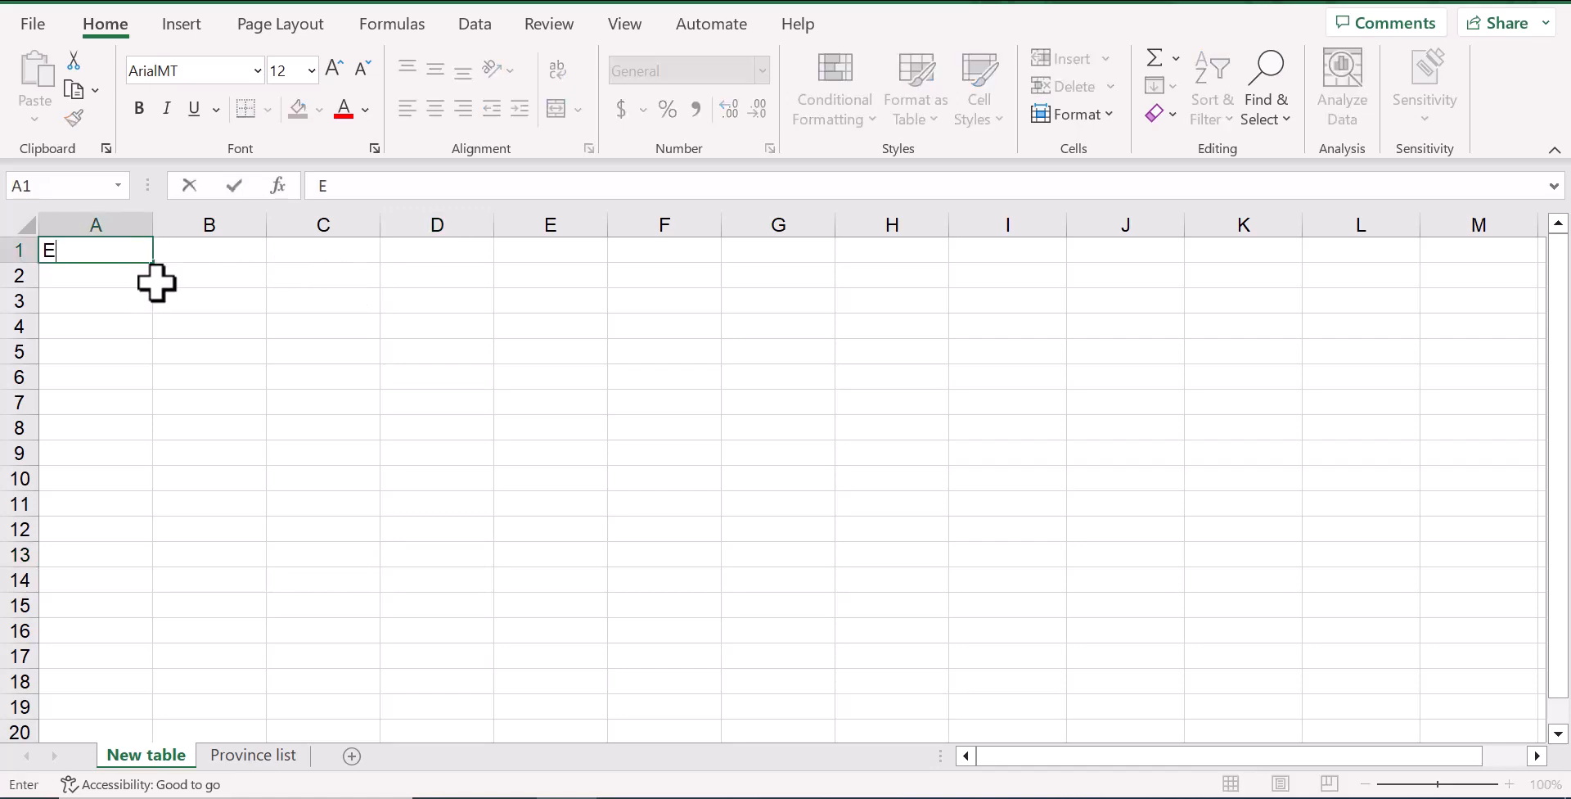
pyautogui.write('ntry')
pyautogui.press('Tab')
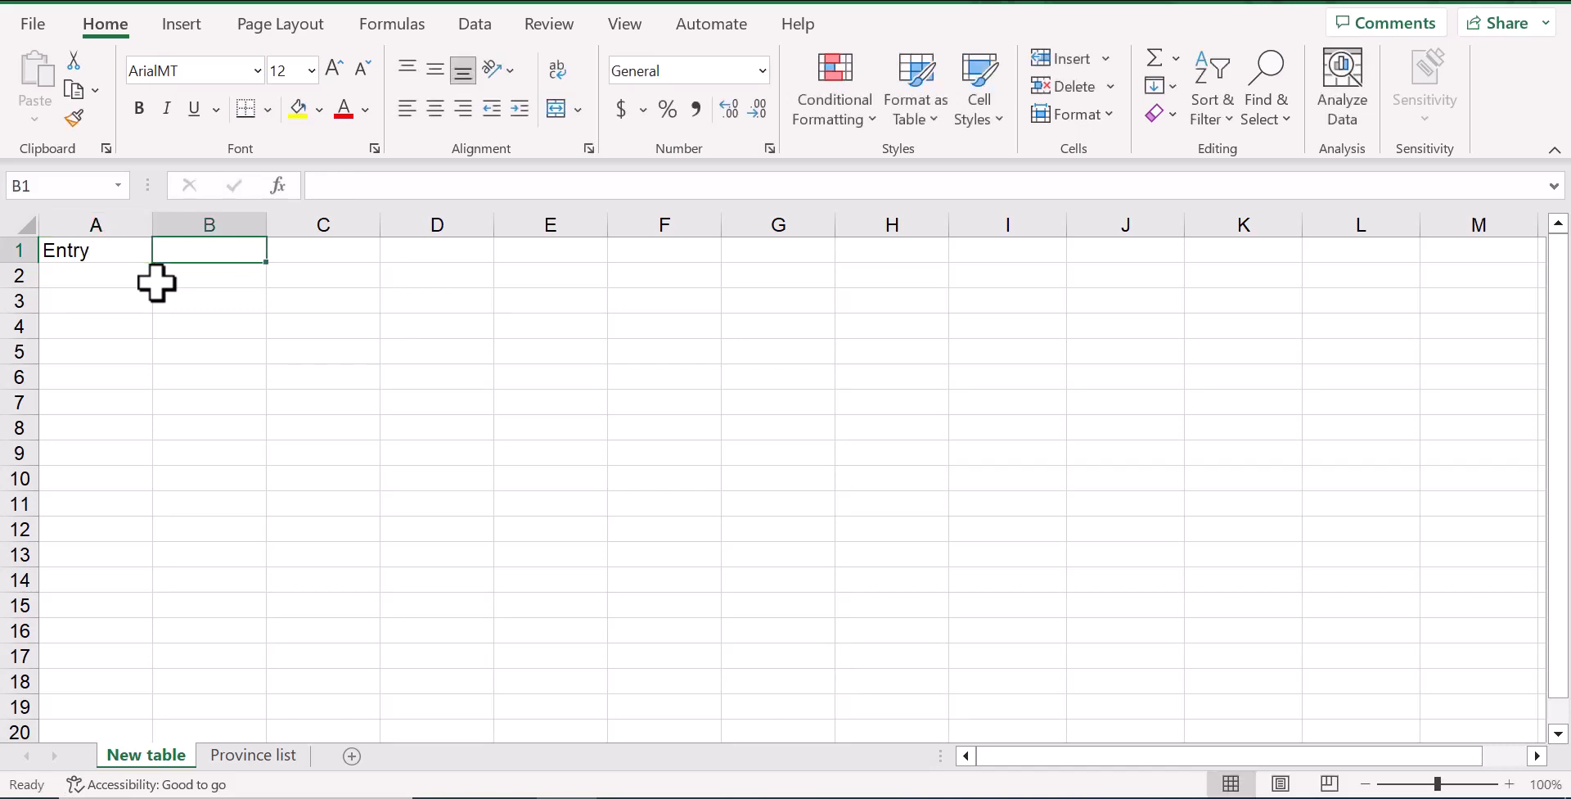
pyautogui.write('Name')
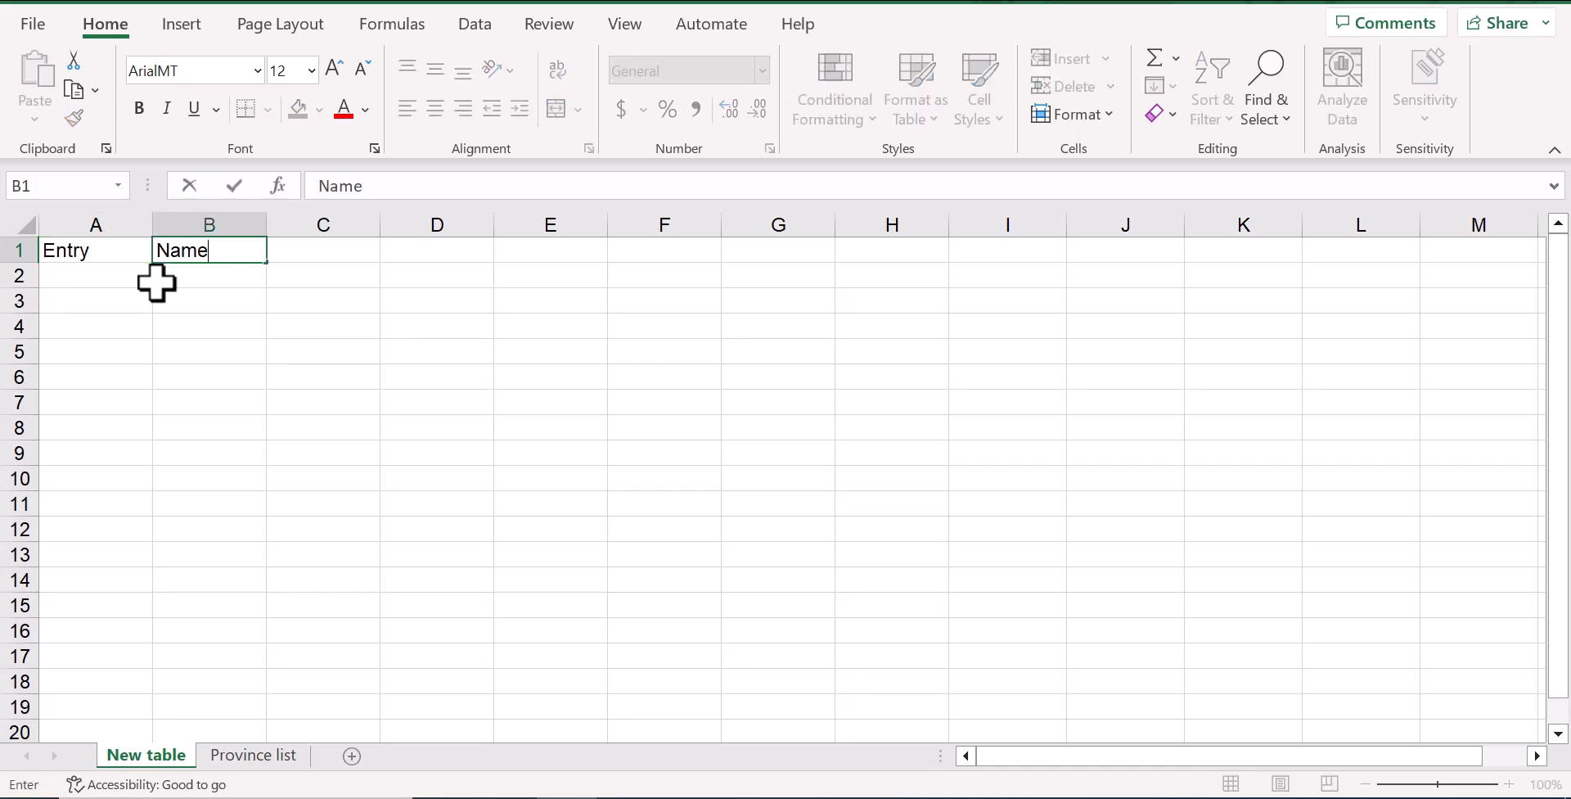
pyautogui.press('Tab')
pyautogui.write('Last name')
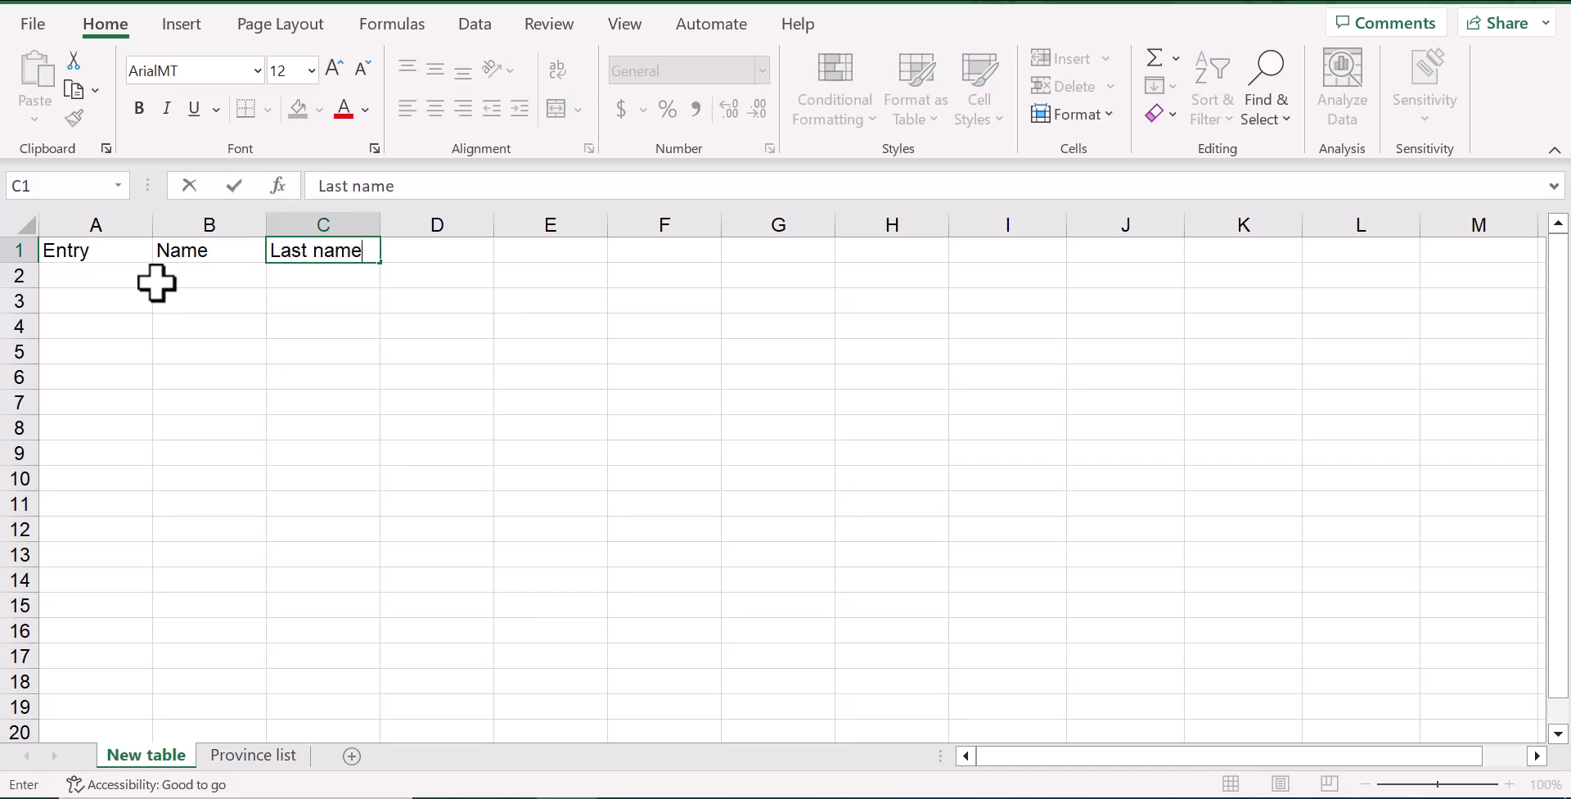
pyautogui.press('Tab')
pyautogui.write('First')
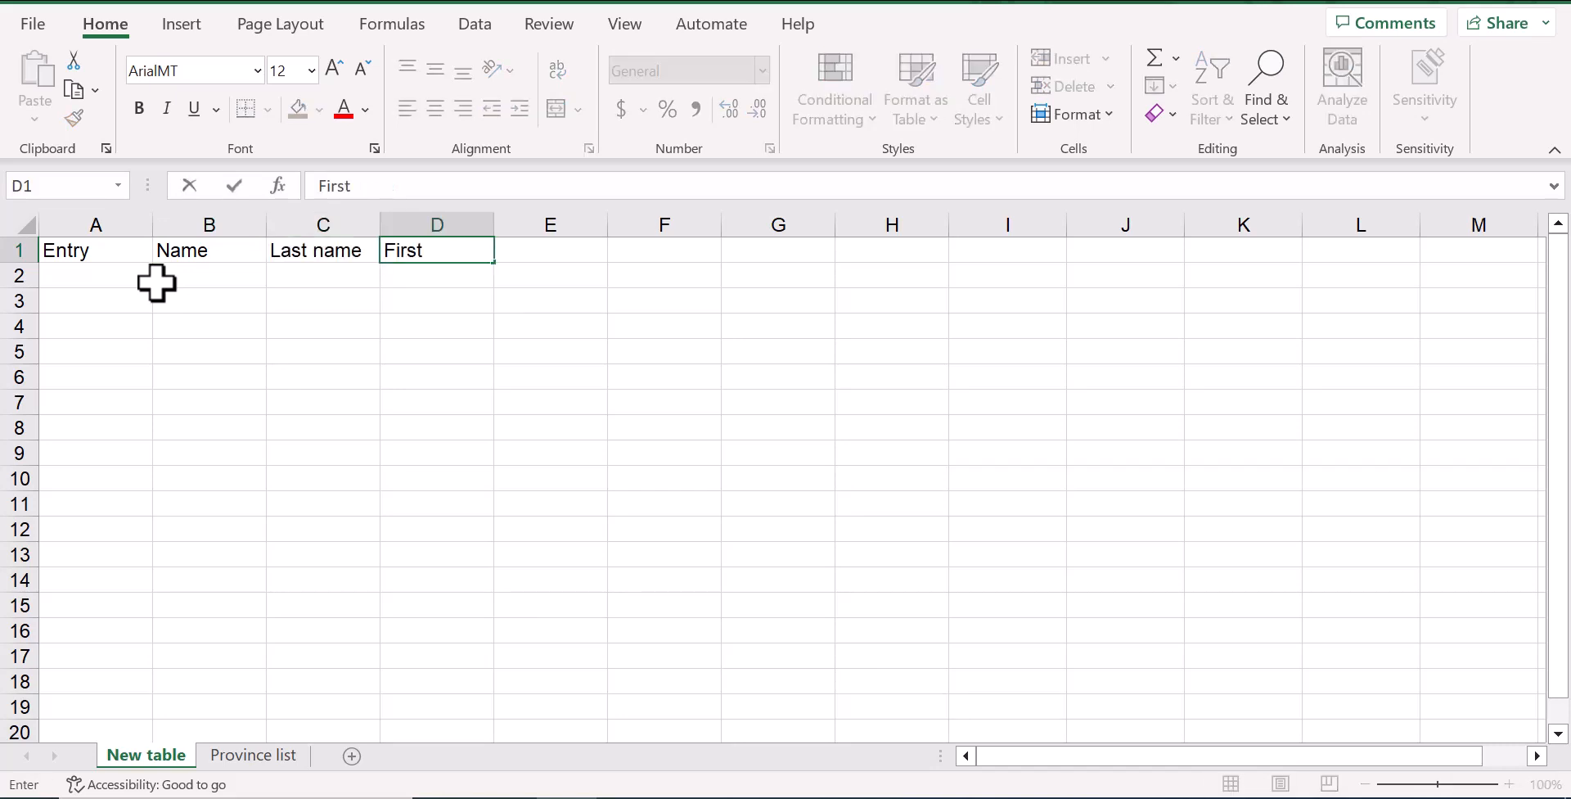
pyautogui.write(' name')
pyautogui.press('Tab')
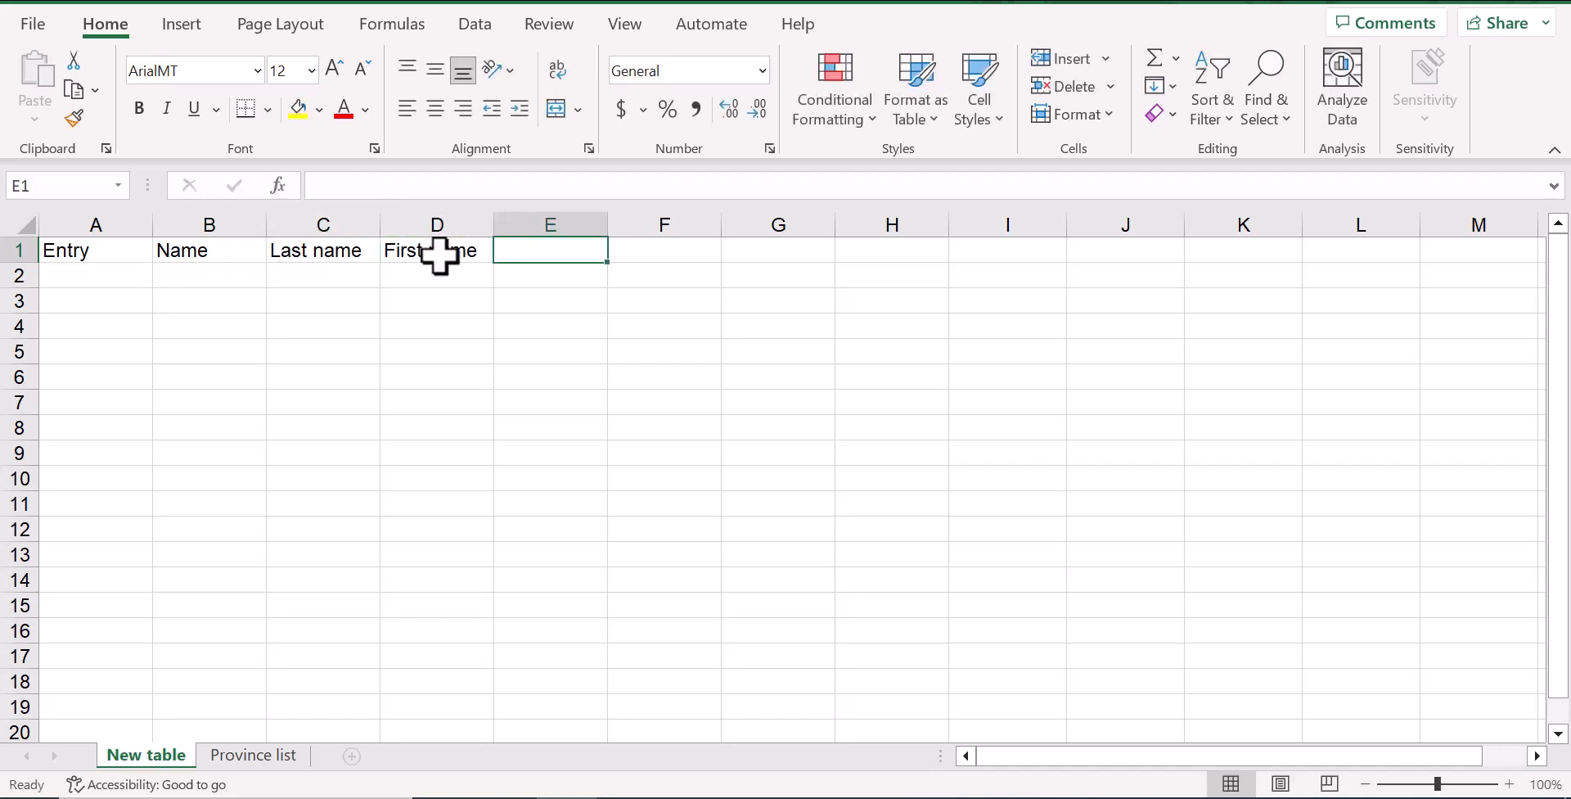
# Add the headers Province/Territory in E1 and Abbr. in F1
pyautogui.write('Province')
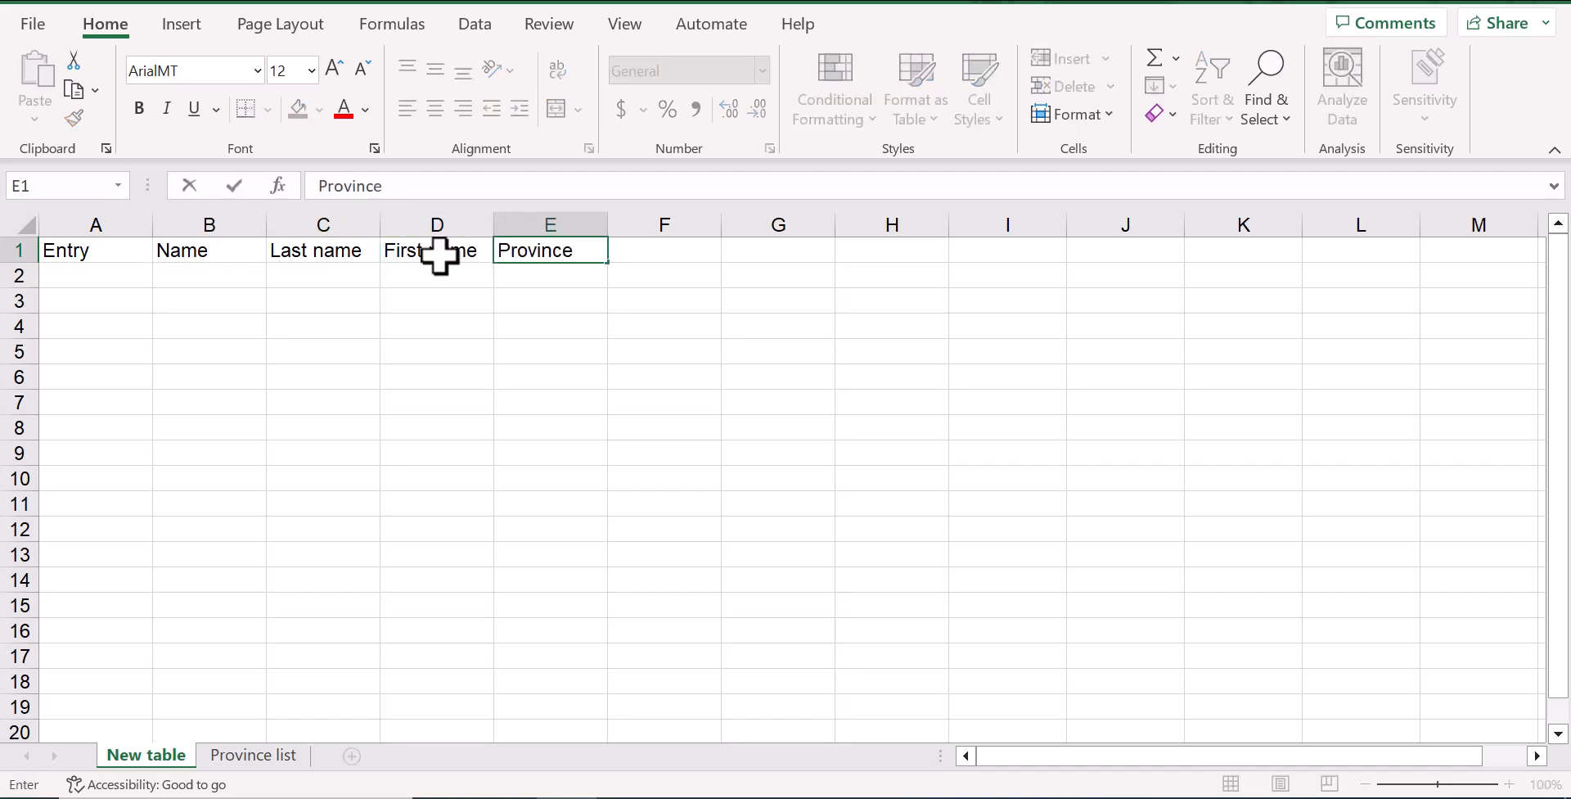
pyautogui.write('/Territory')
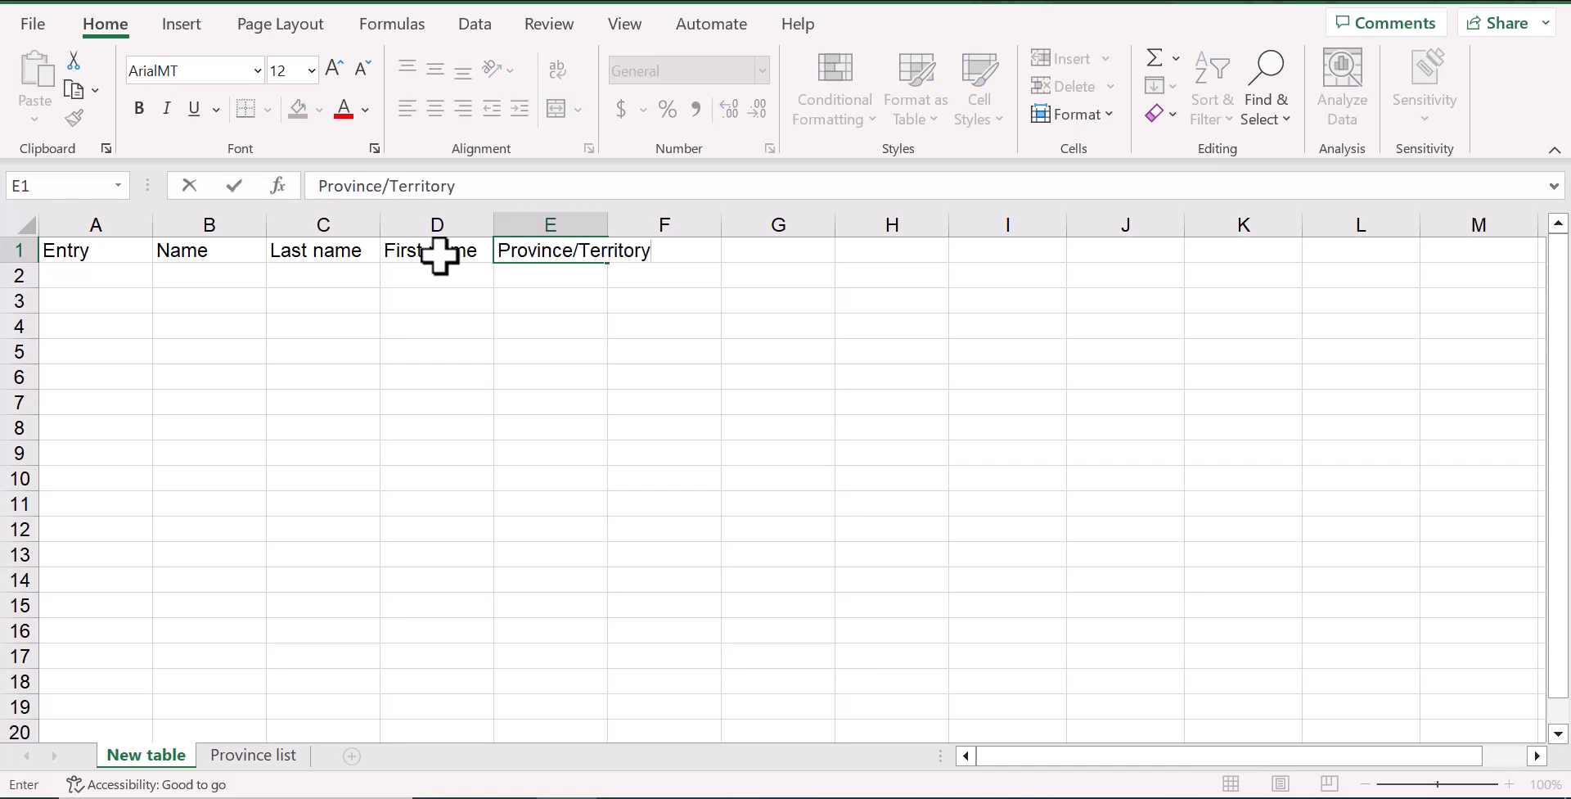
pyautogui.press('Tab')
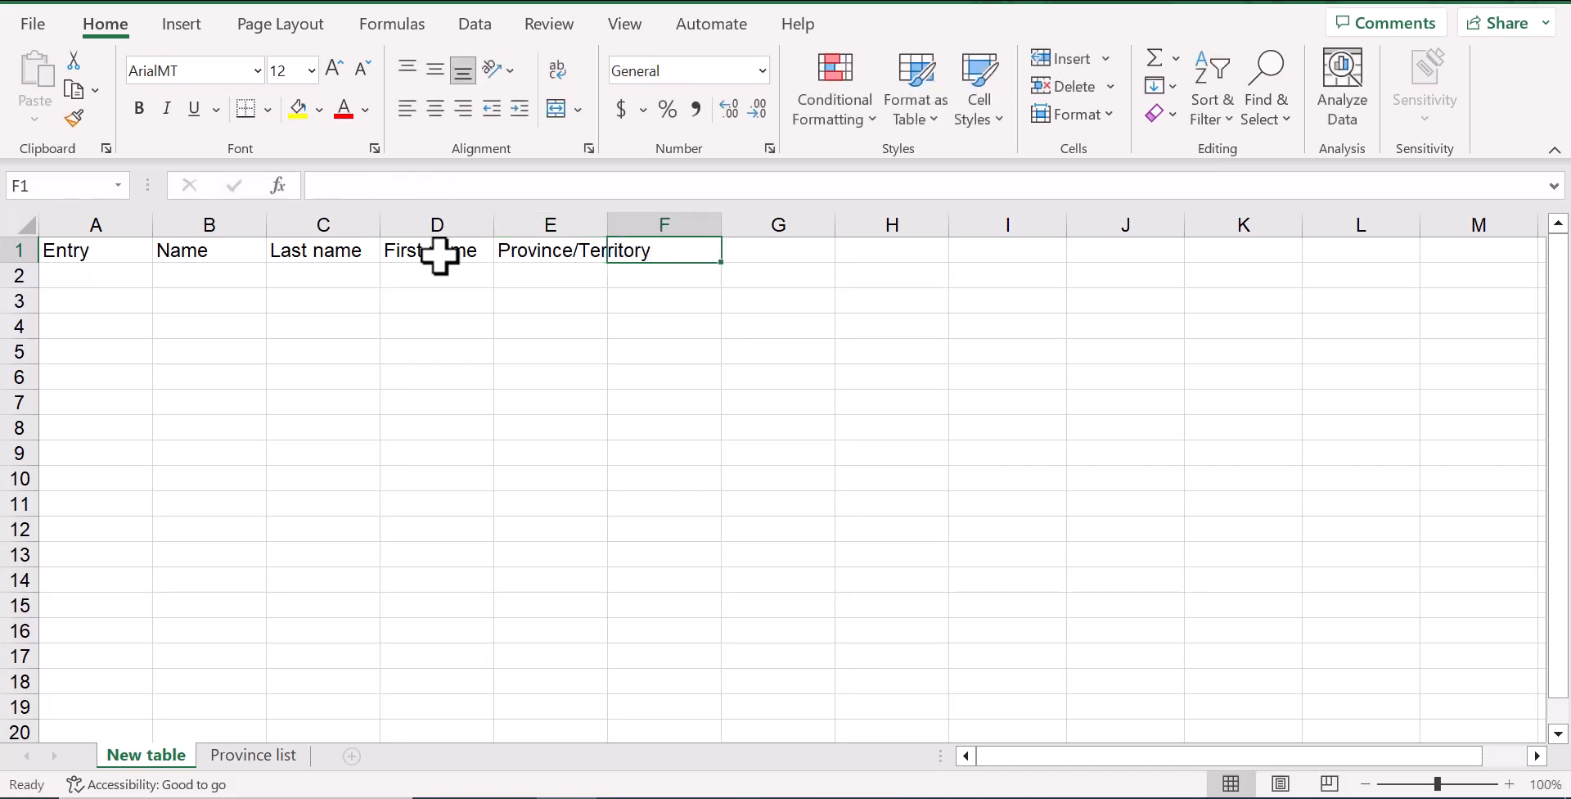
pyautogui.write('Abbr.')
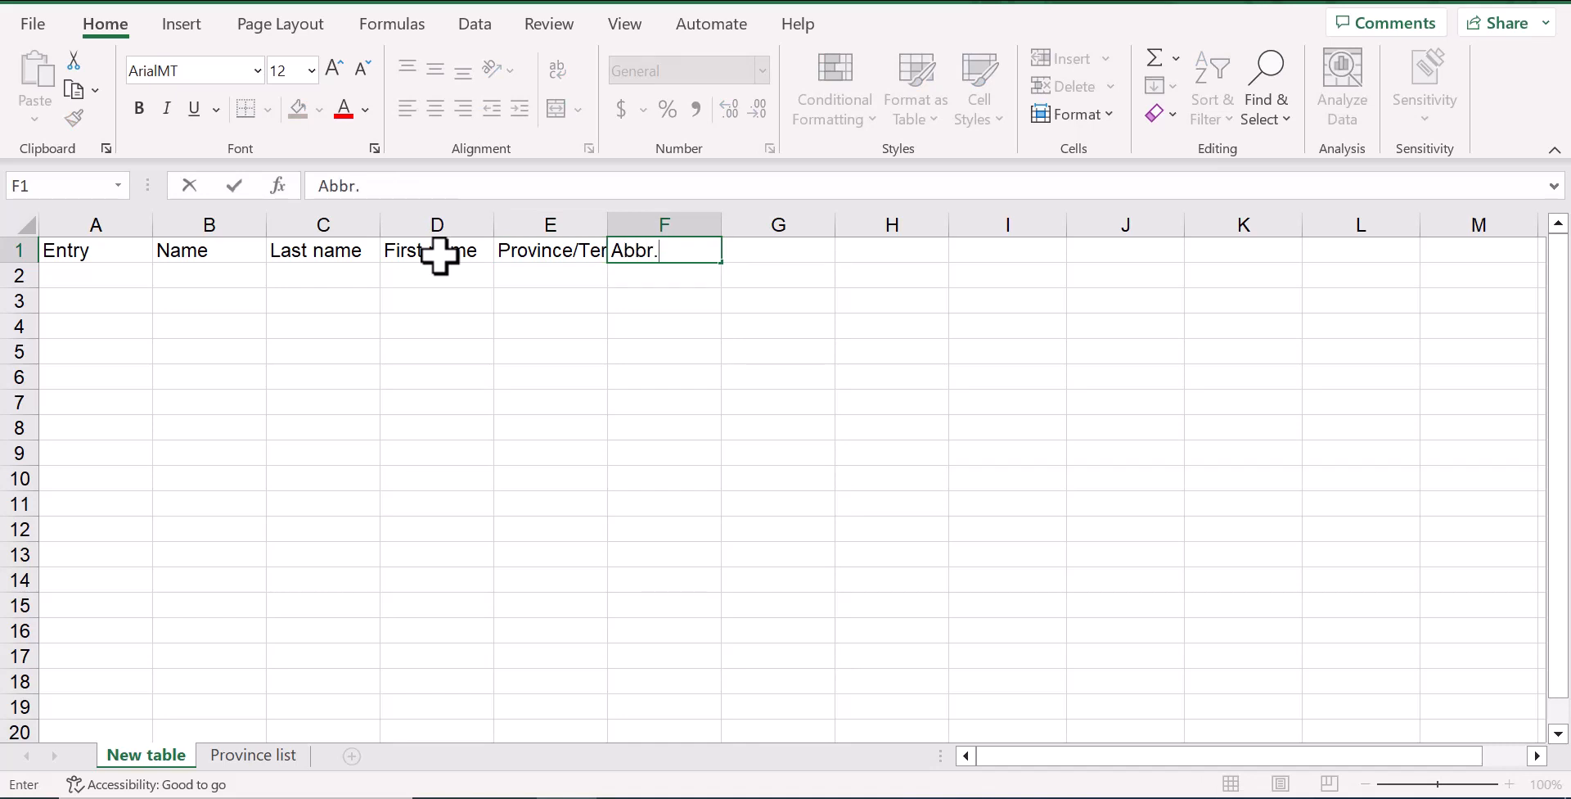
pyautogui.press('Return')
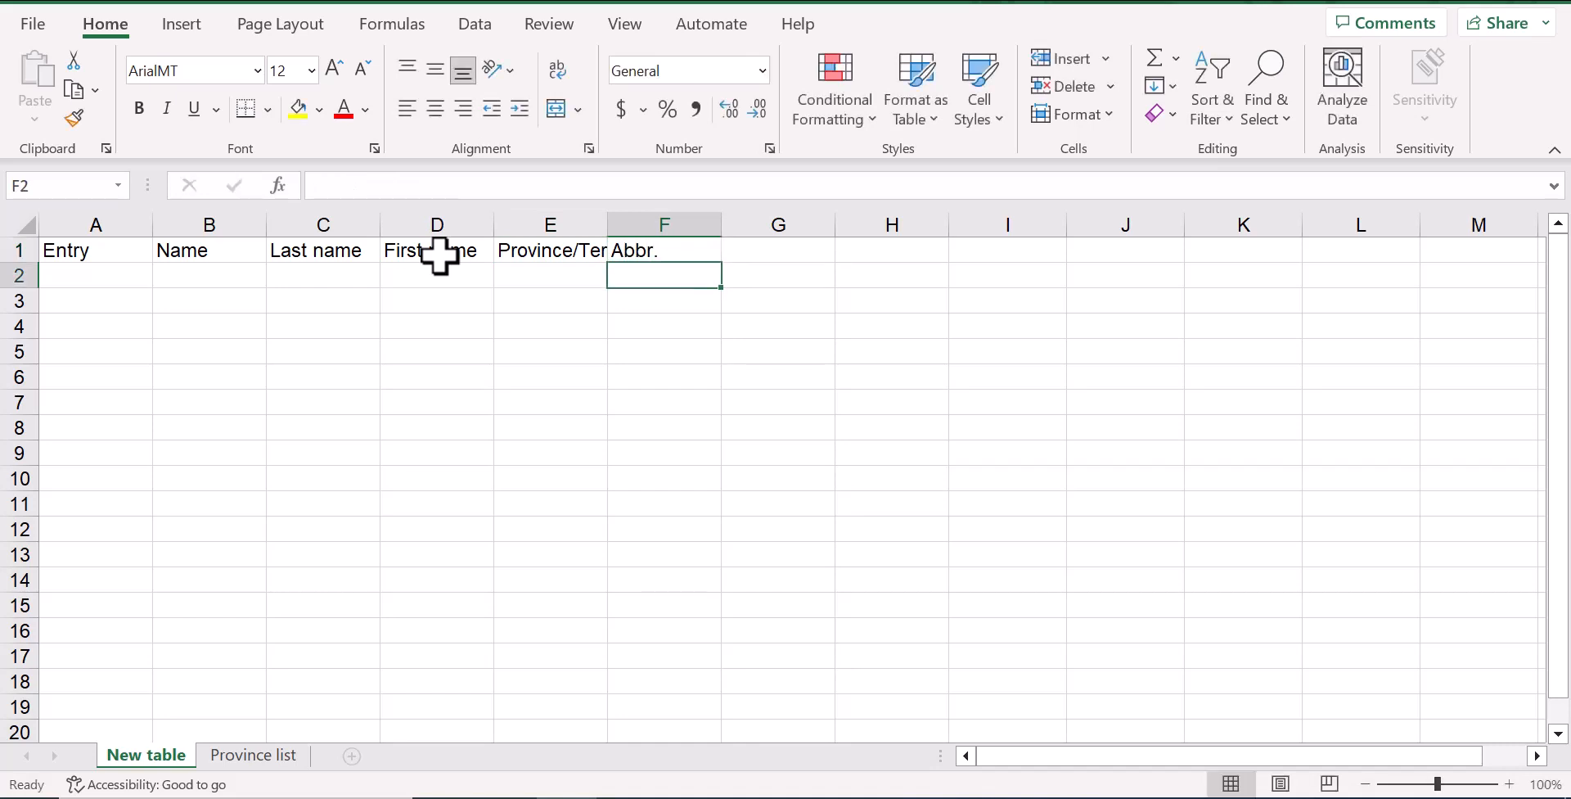
# Make the header row bold and widen column E to fit the Province/Territory header
pyautogui.click(12, 253)
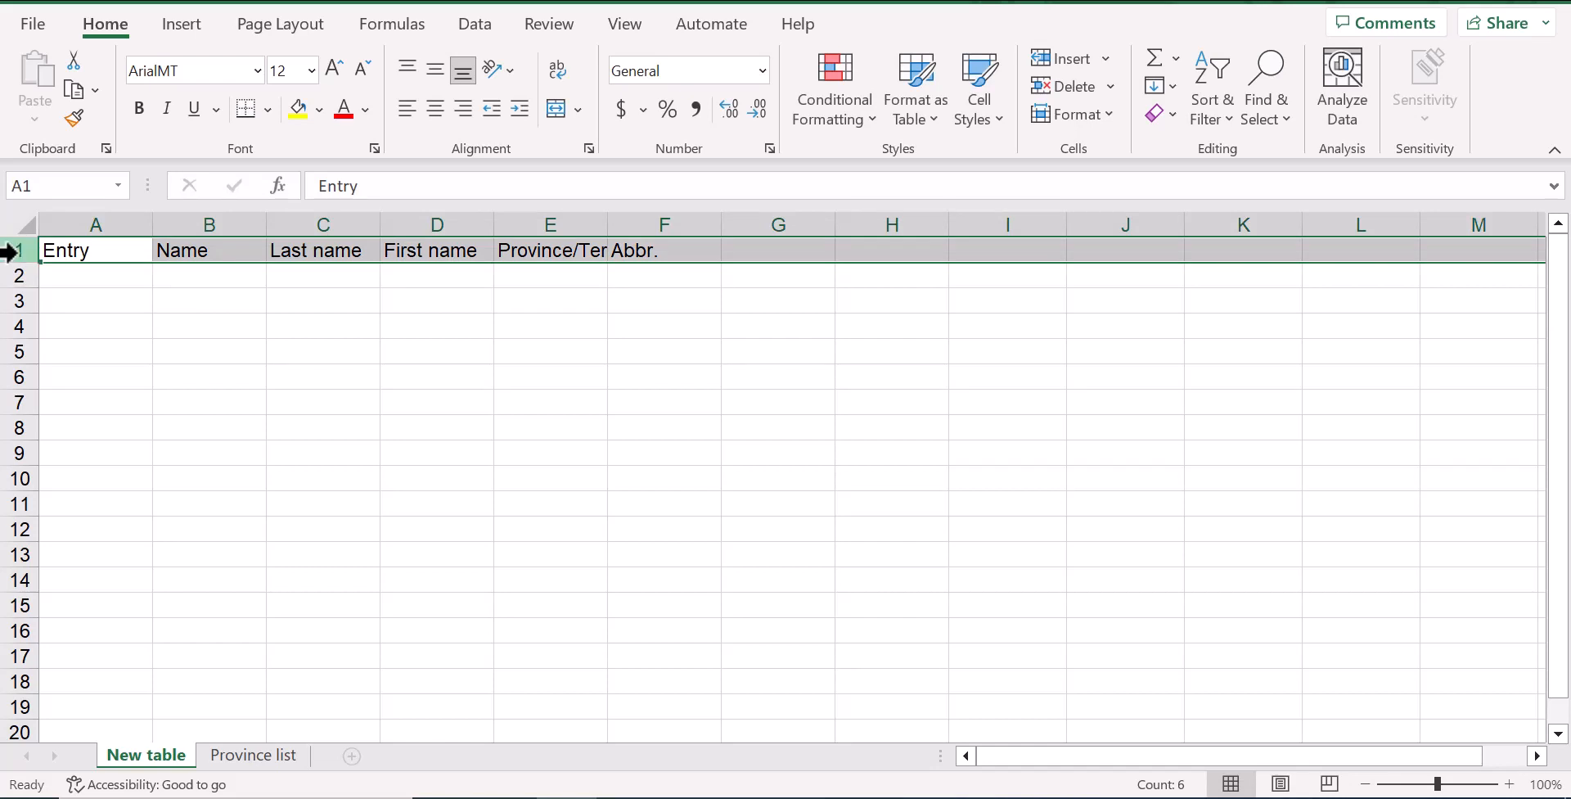
pyautogui.click(138, 108)
pyautogui.click(560, 277)
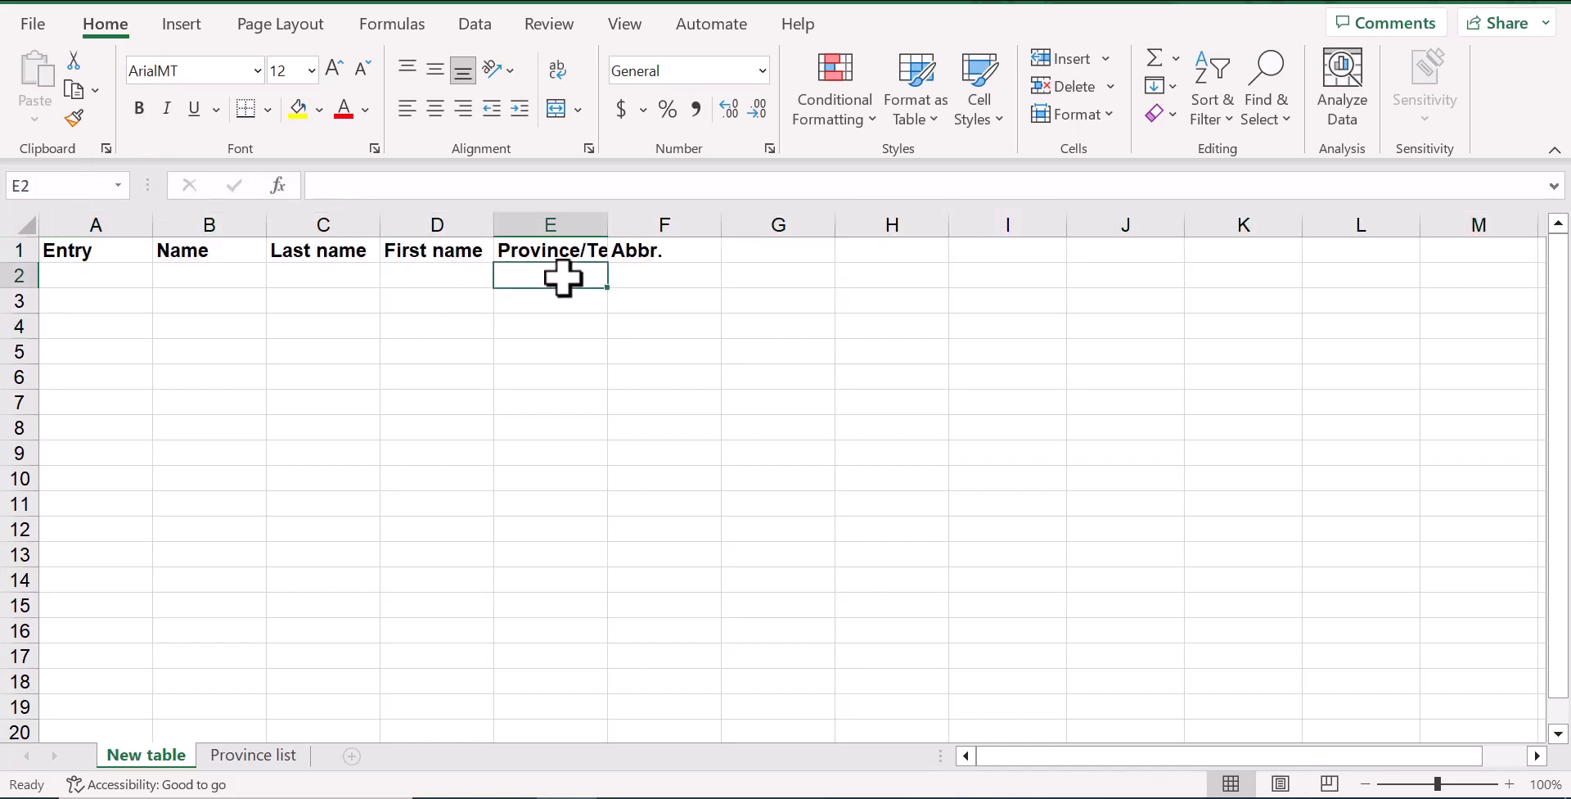
pyautogui.moveTo(607, 223); pyautogui.dragTo(687, 221)
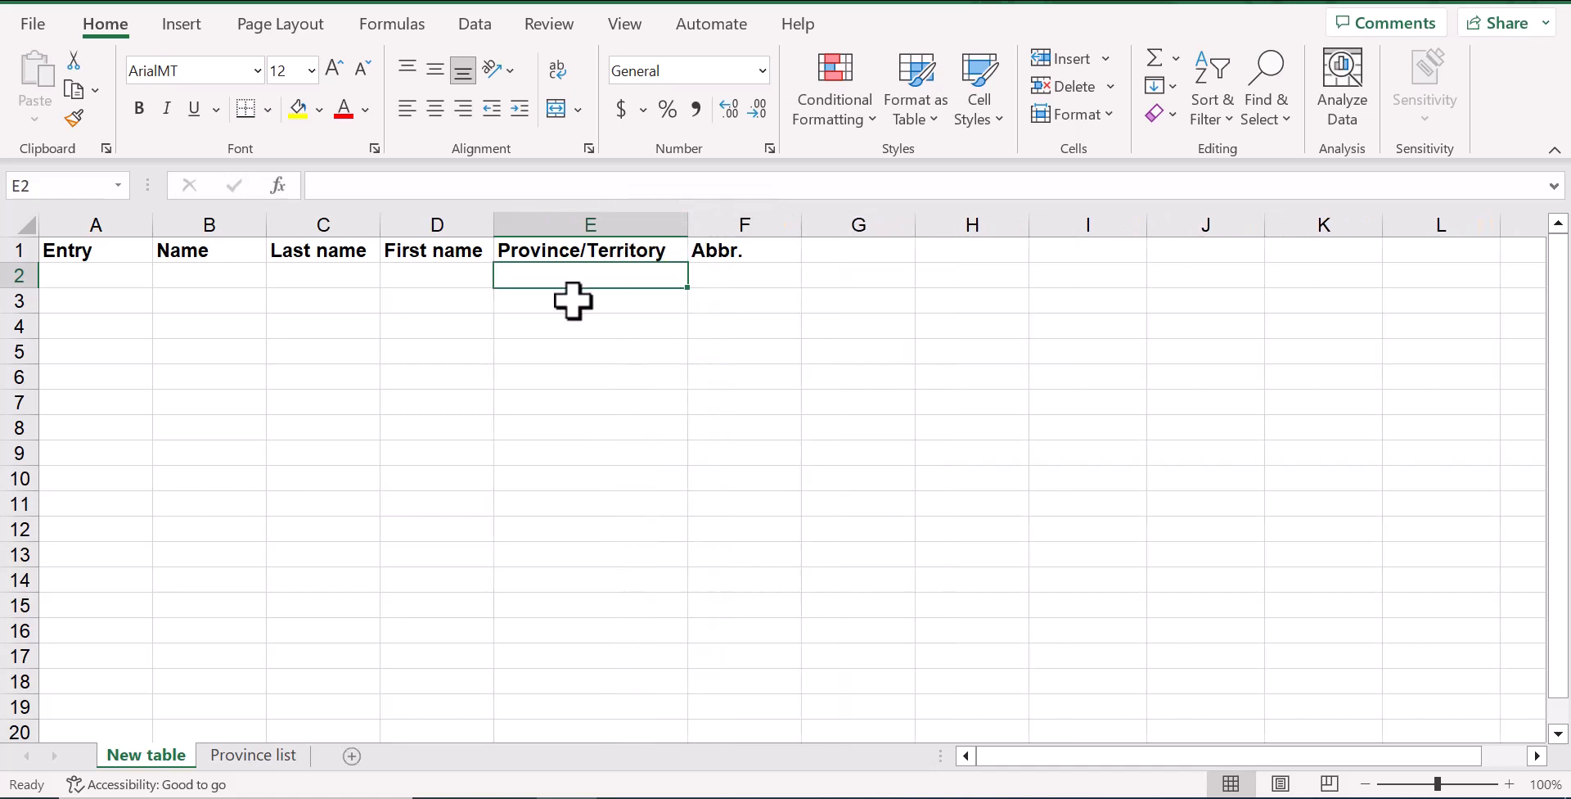
# Enter 1 as the first entry number in cell A2
pyautogui.click(100, 276)
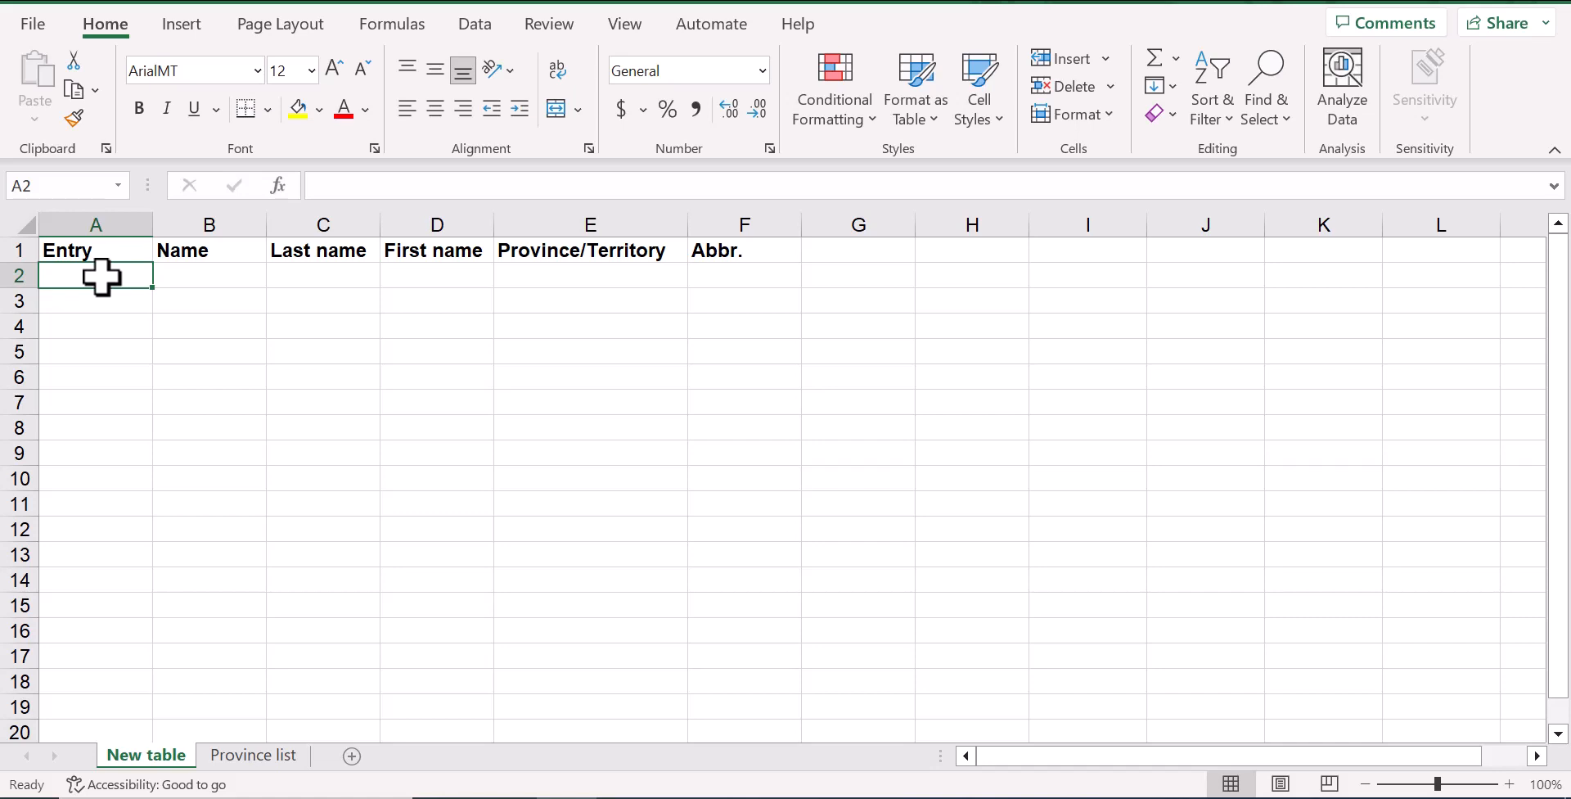
pyautogui.write('1')
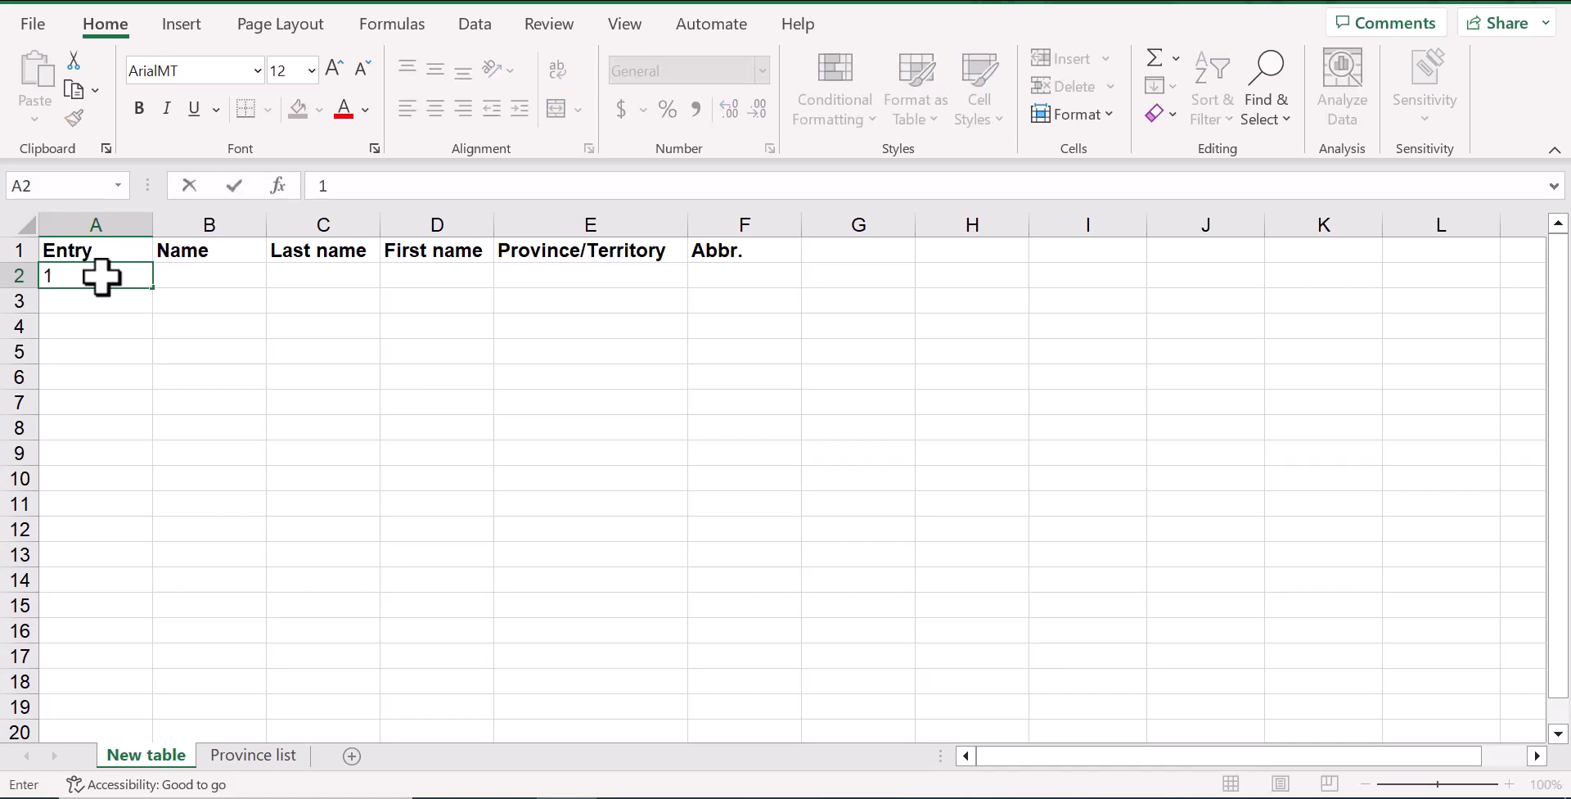
pyautogui.press('Return')
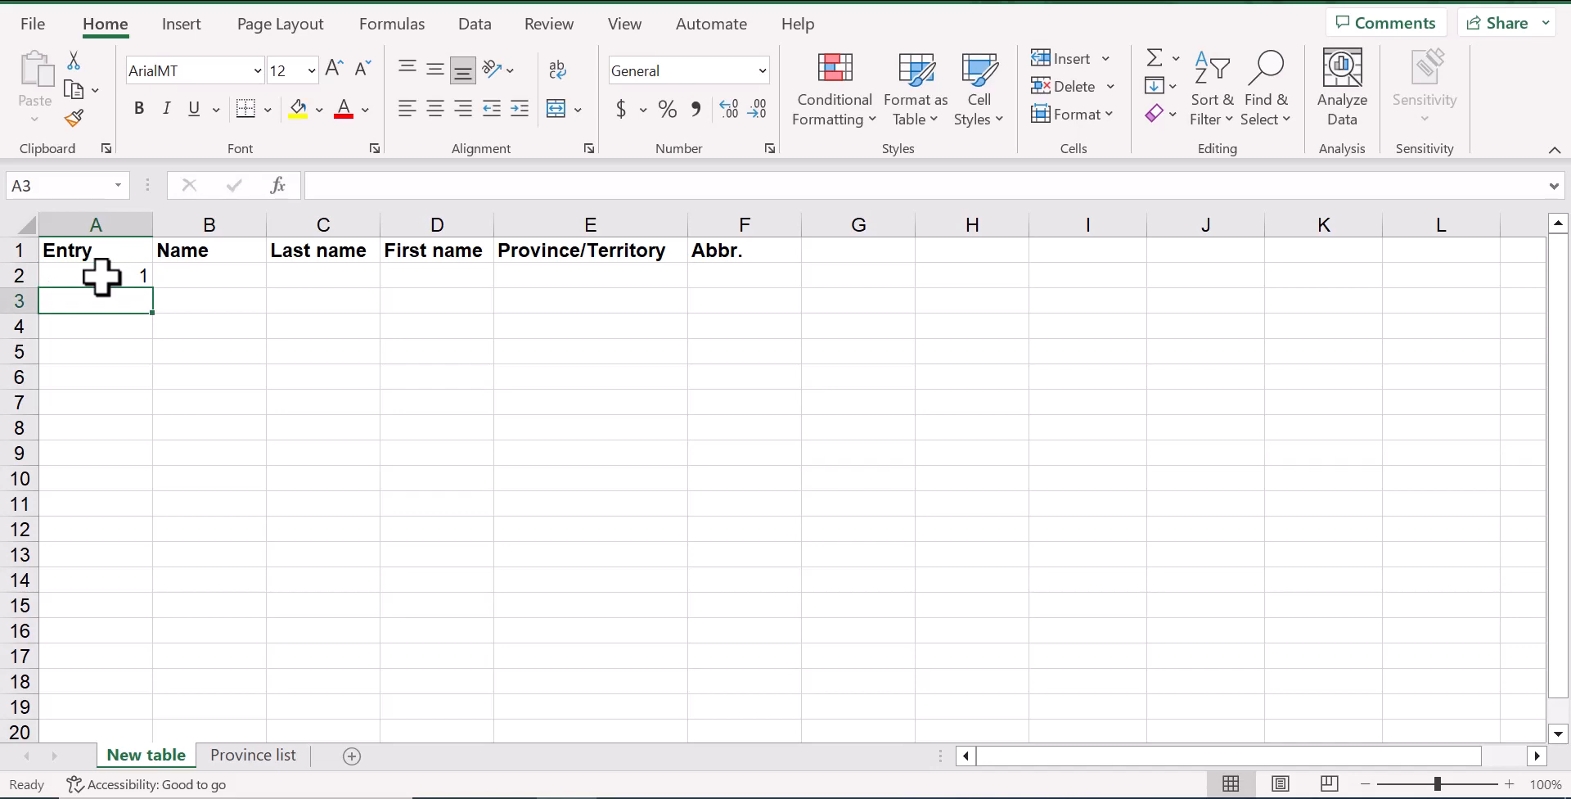
# Fill the Entry column down from A2 with a linear series in columns, using step value 1 and stop value 20
pyautogui.click(100, 276)
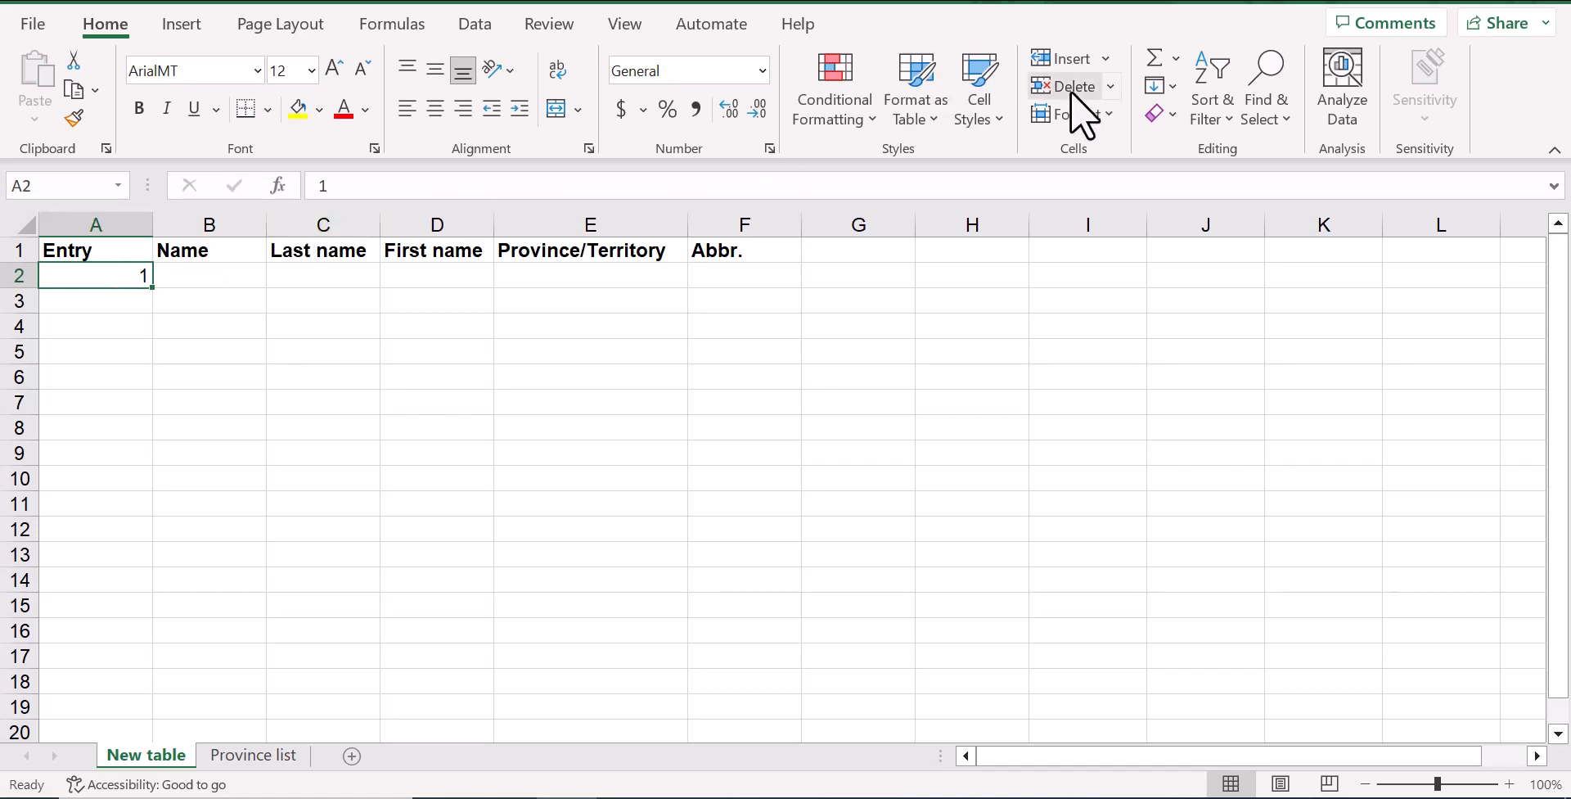
pyautogui.click(1172, 86)
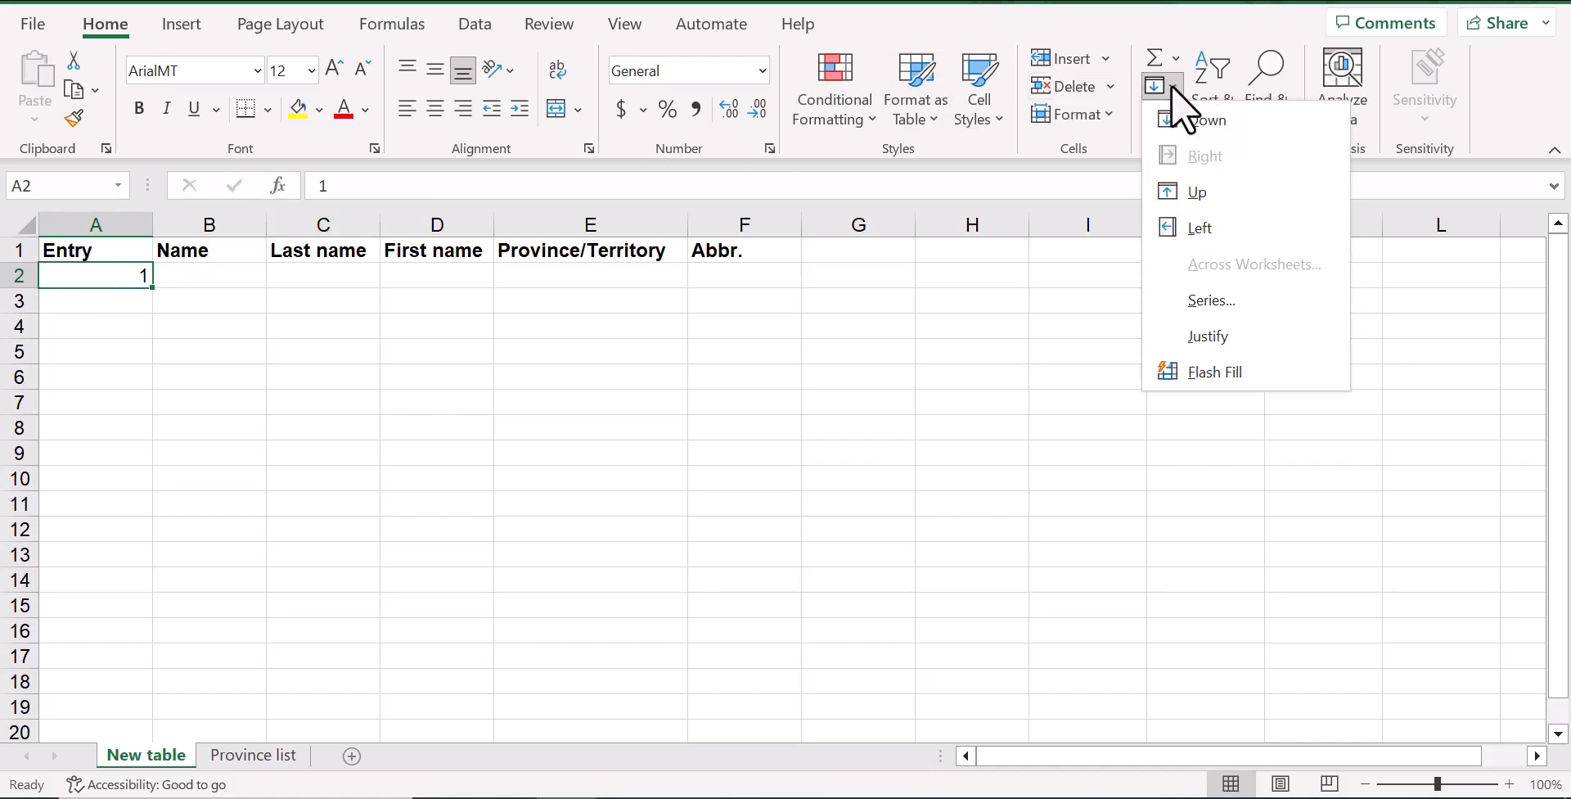
pyautogui.click(1218, 301)
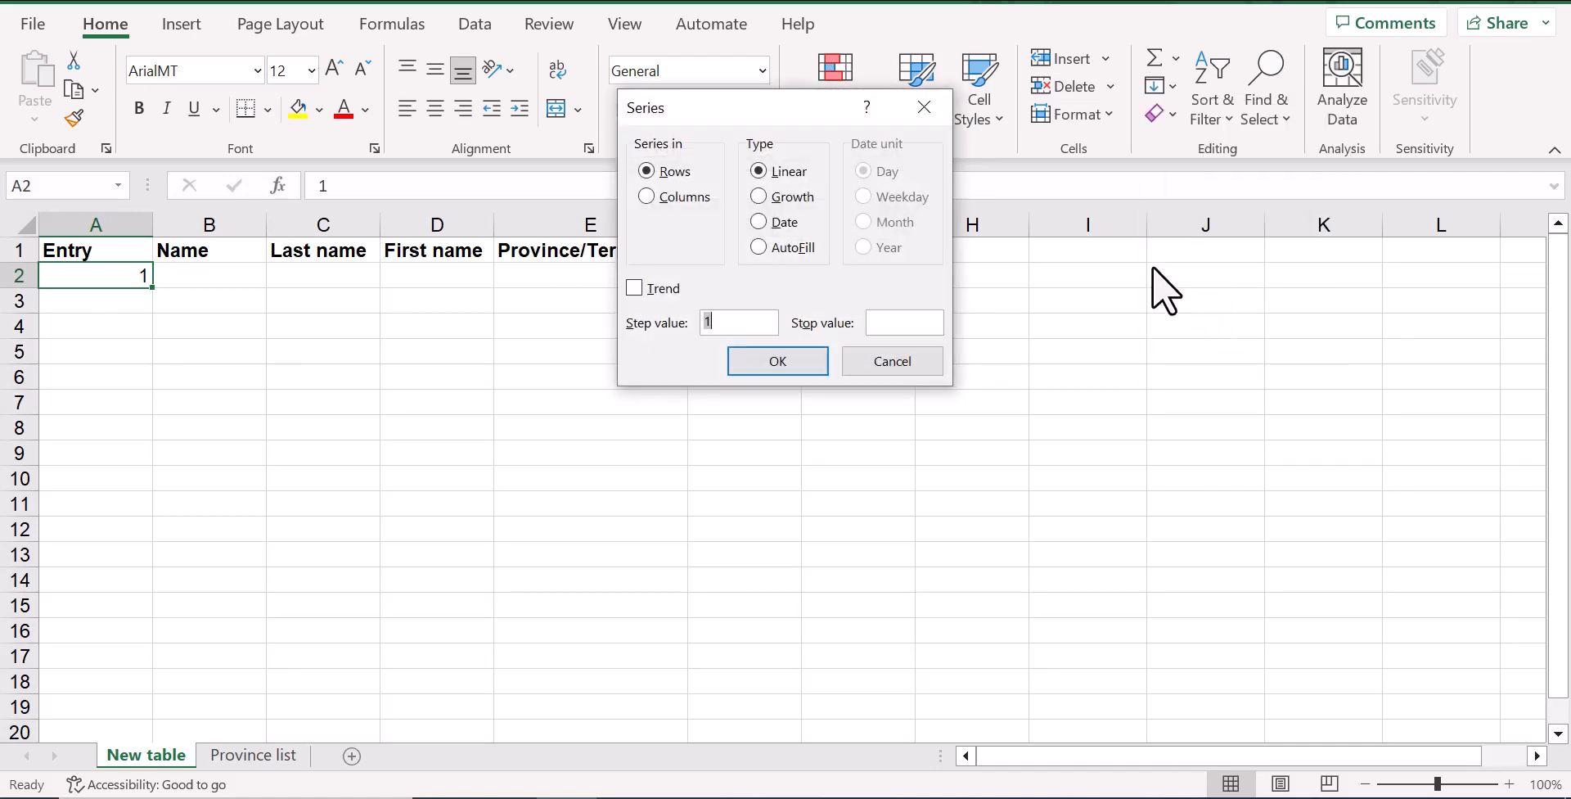
pyautogui.click(650, 197)
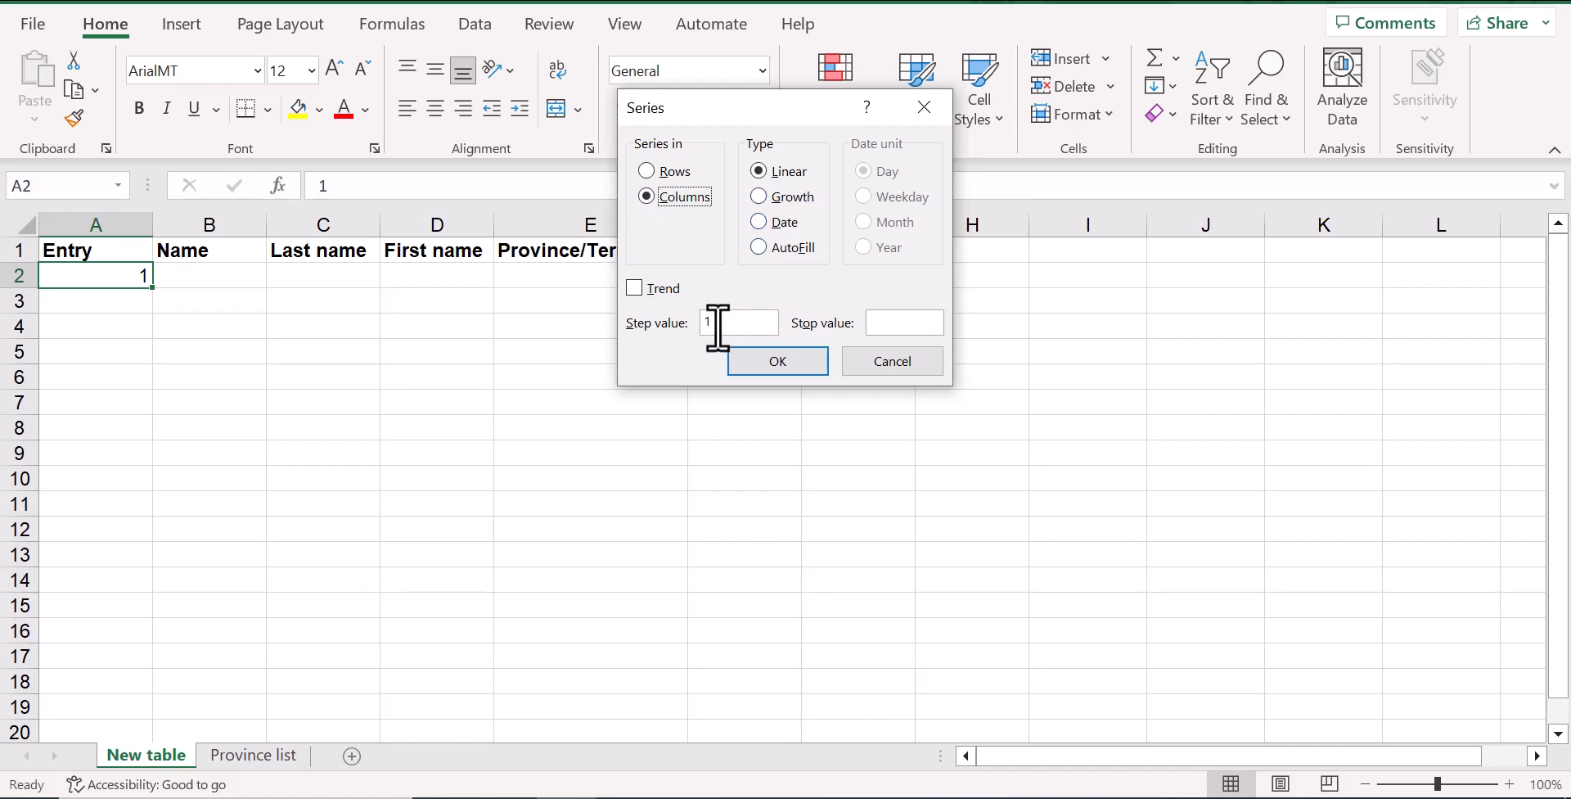
pyautogui.click(893, 321)
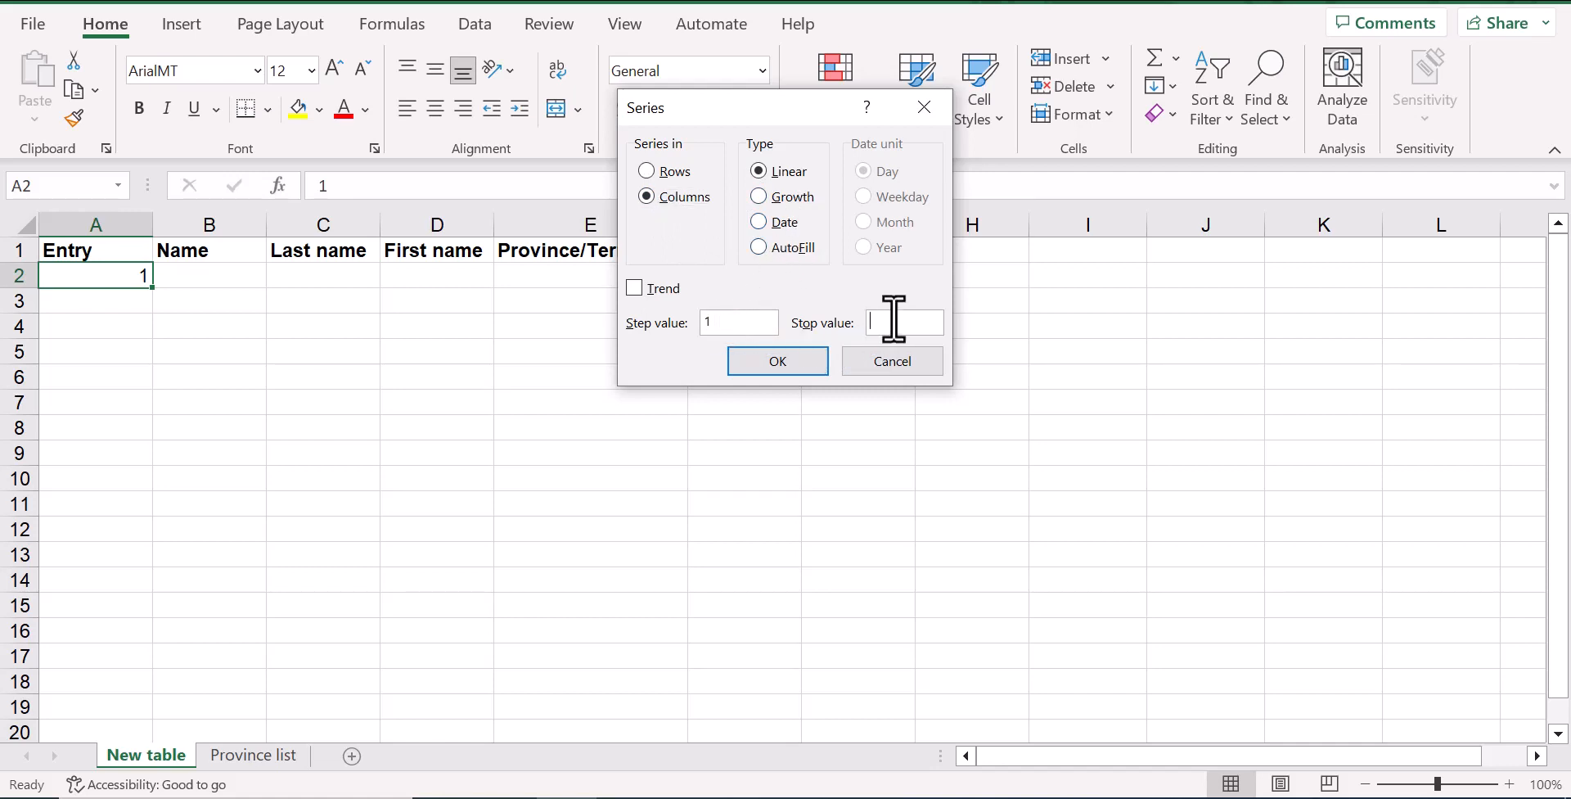
pyautogui.write('20')
pyautogui.click(743, 361)
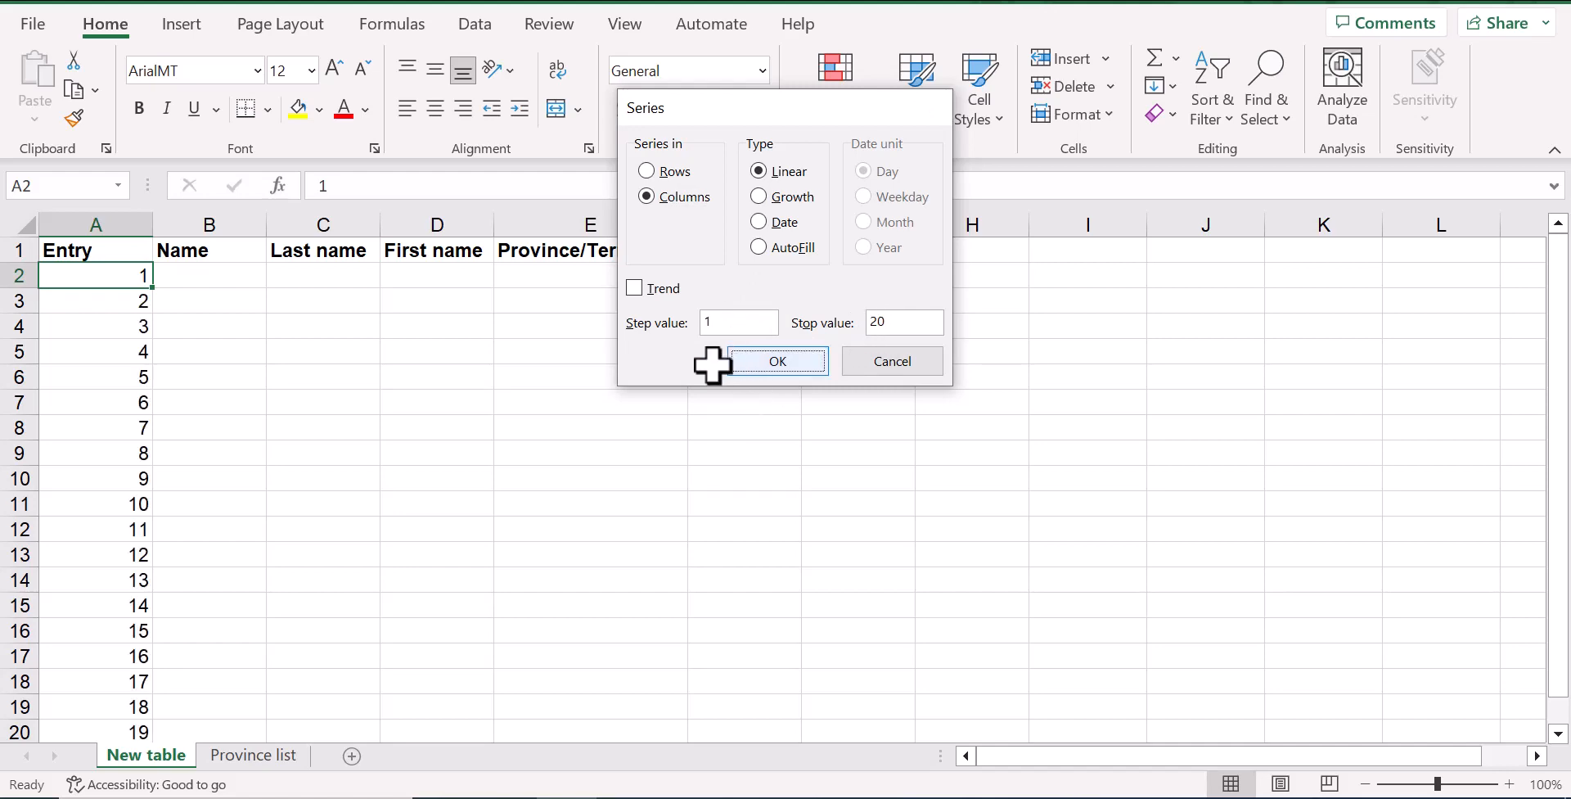
pyautogui.scroll(-2, 82, 401)
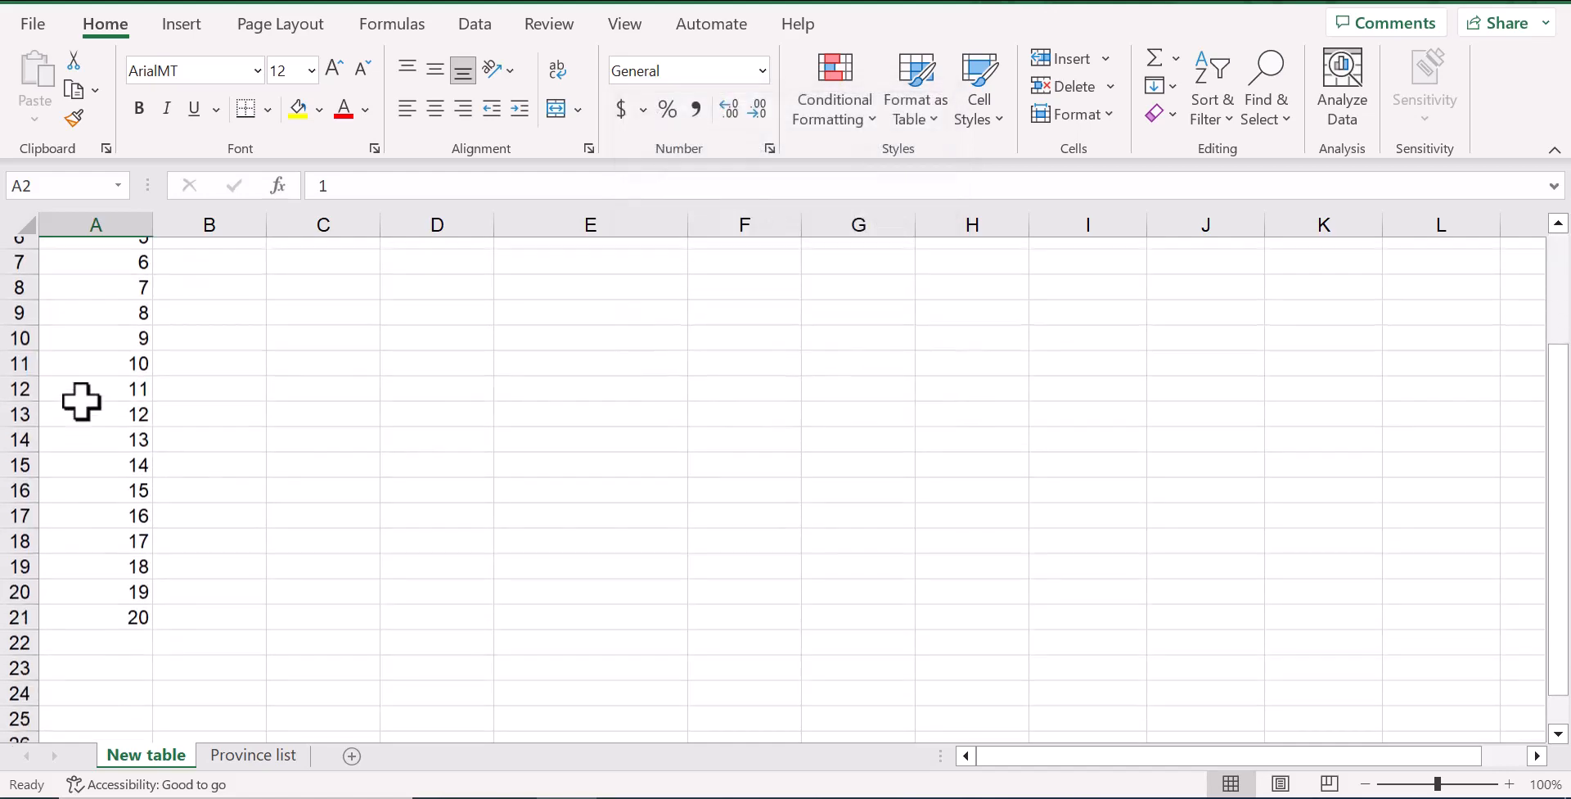
pyautogui.scroll(2, 100, 427)
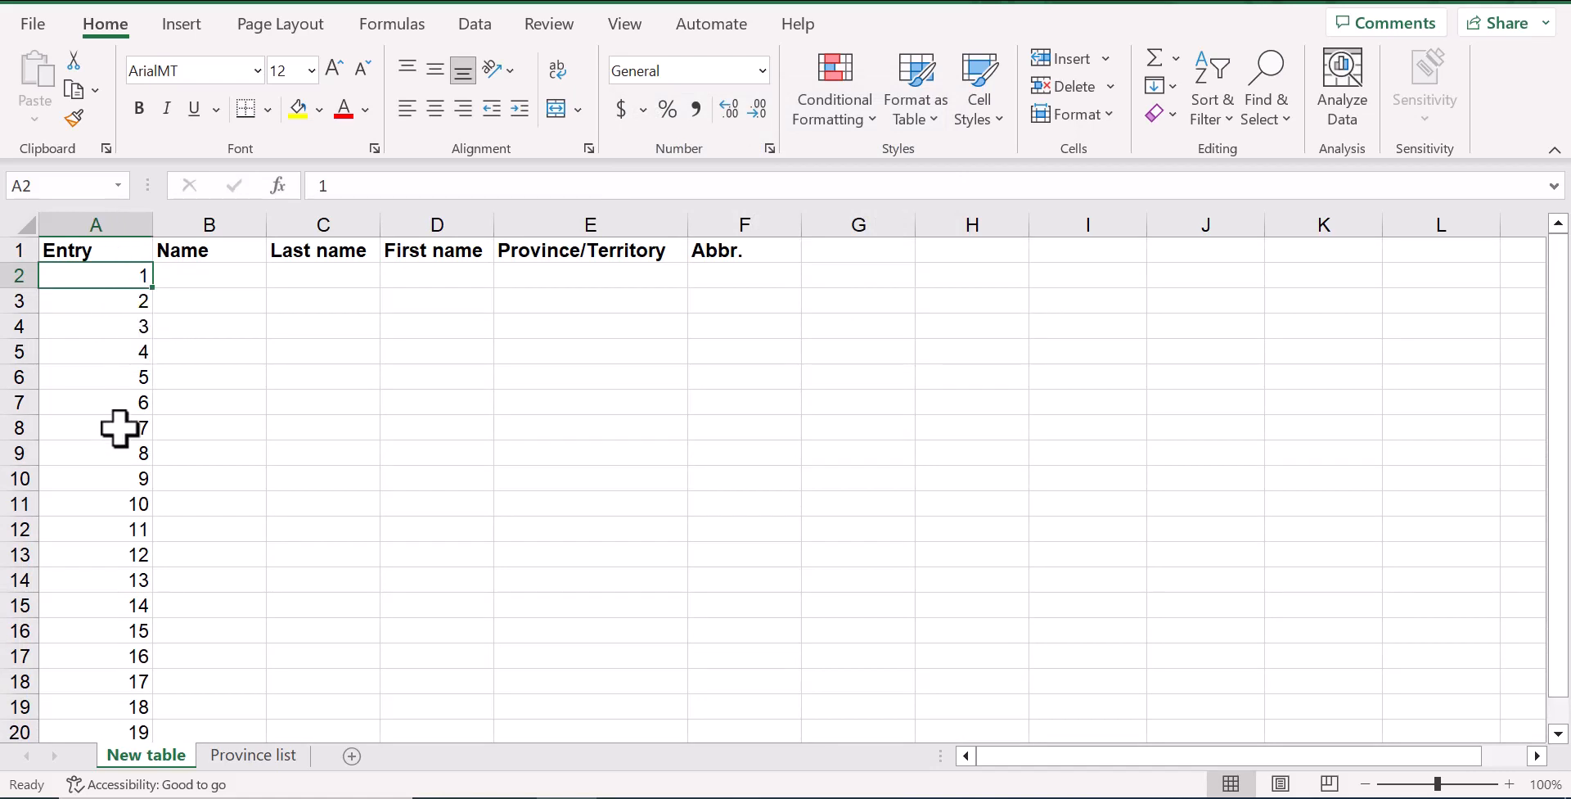
# Left-align the Entry column and autofit its width to the contents
pyautogui.click(109, 218)
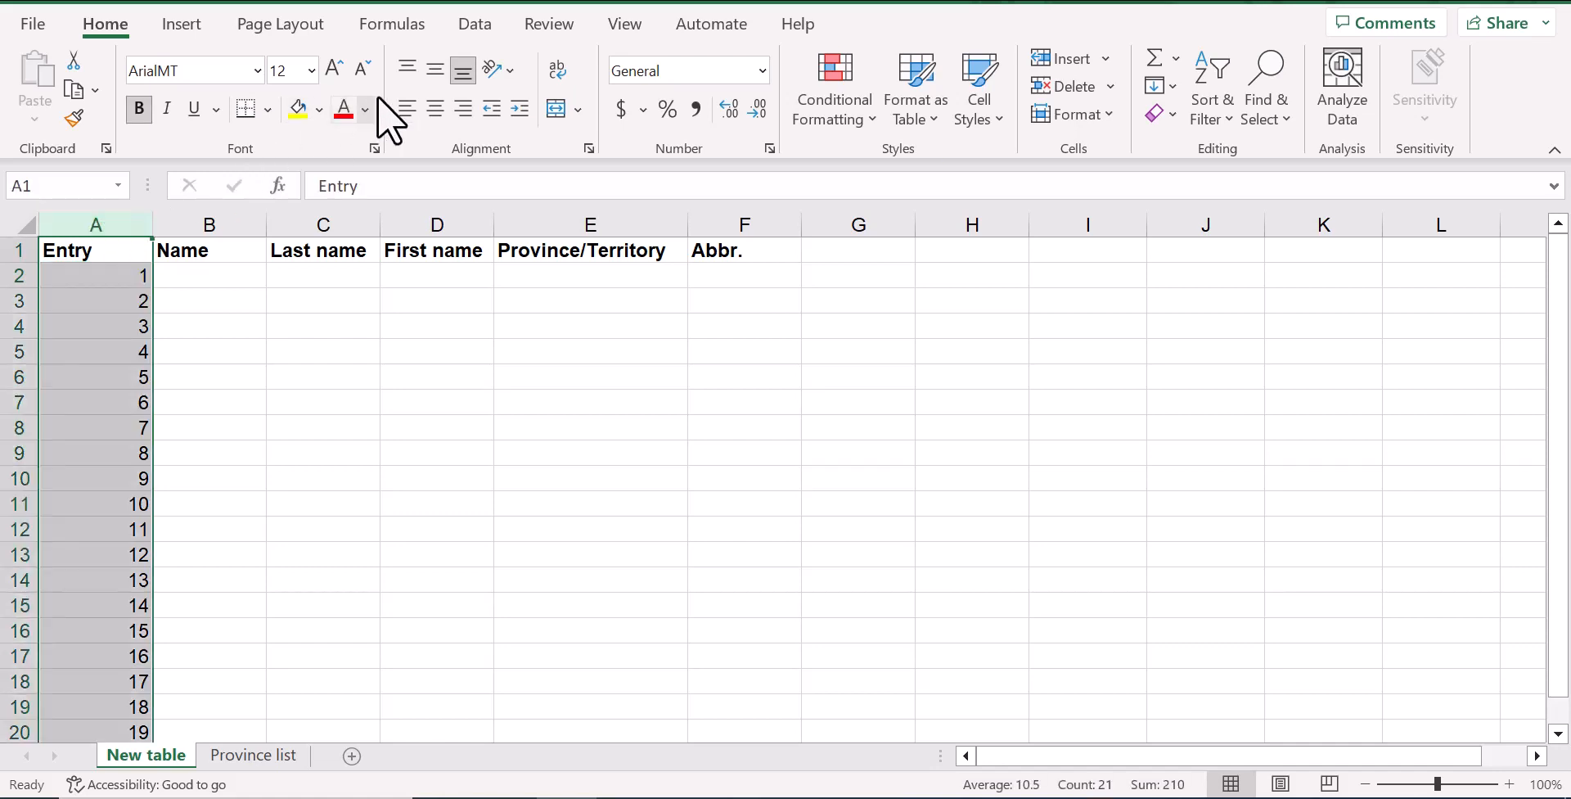
pyautogui.click(405, 110)
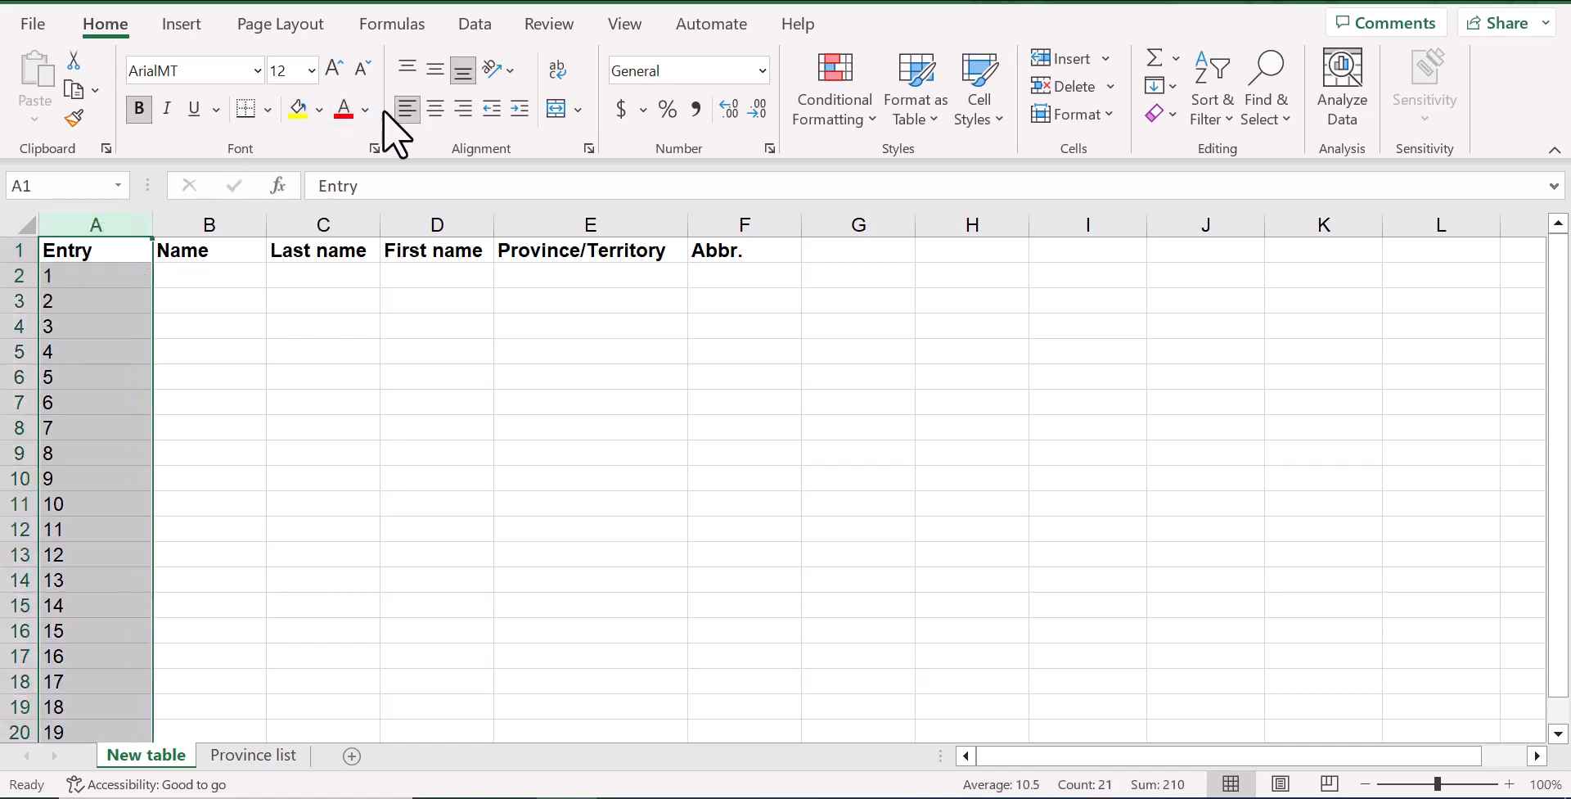
pyautogui.doubleClick(152, 222)
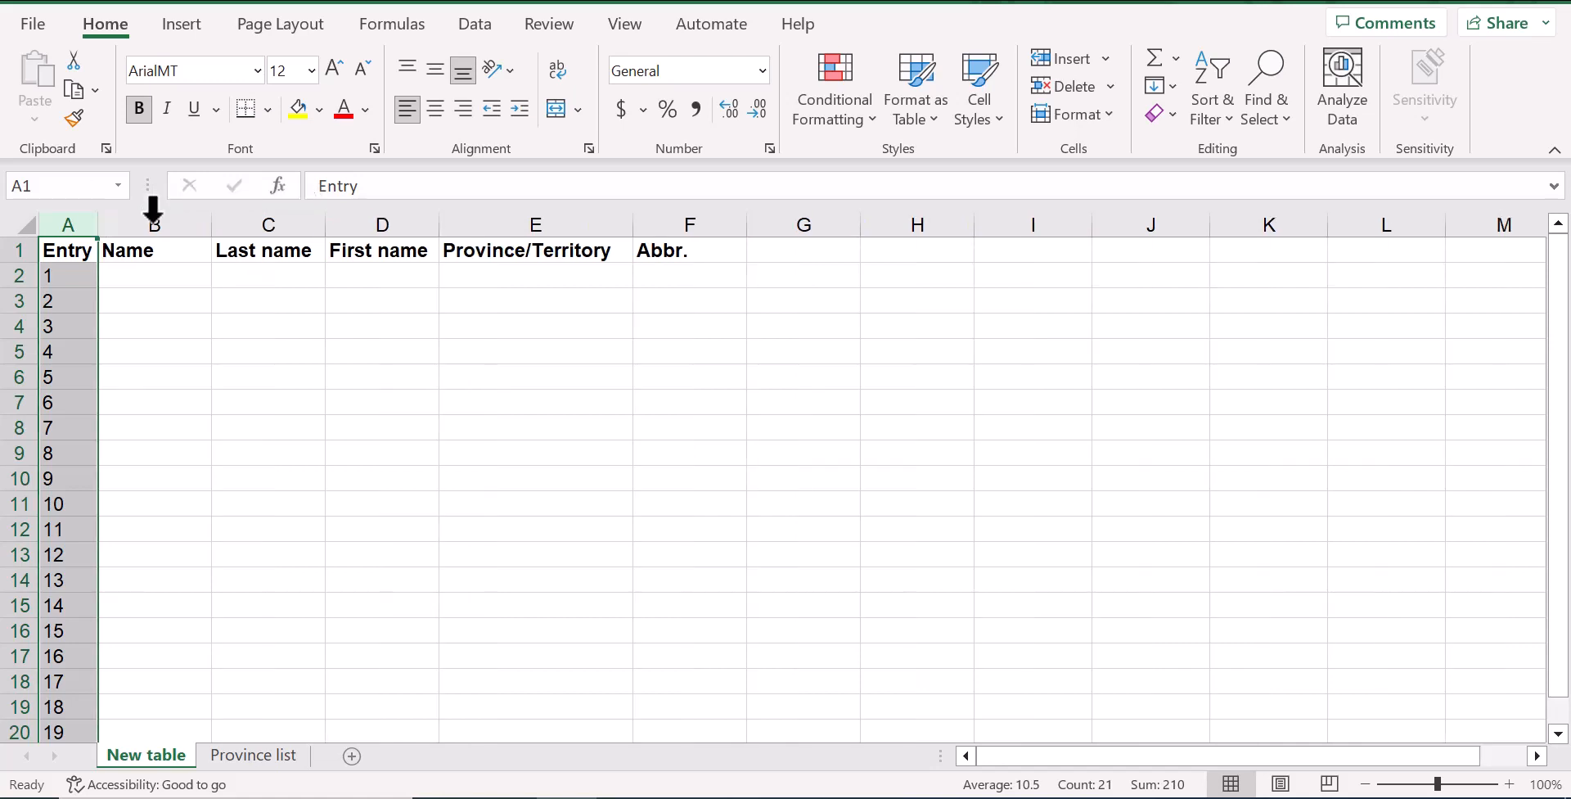
# Paste the copied list of full names into the Name column starting at B2 and autofit the column width
pyautogui.click(109, 275)
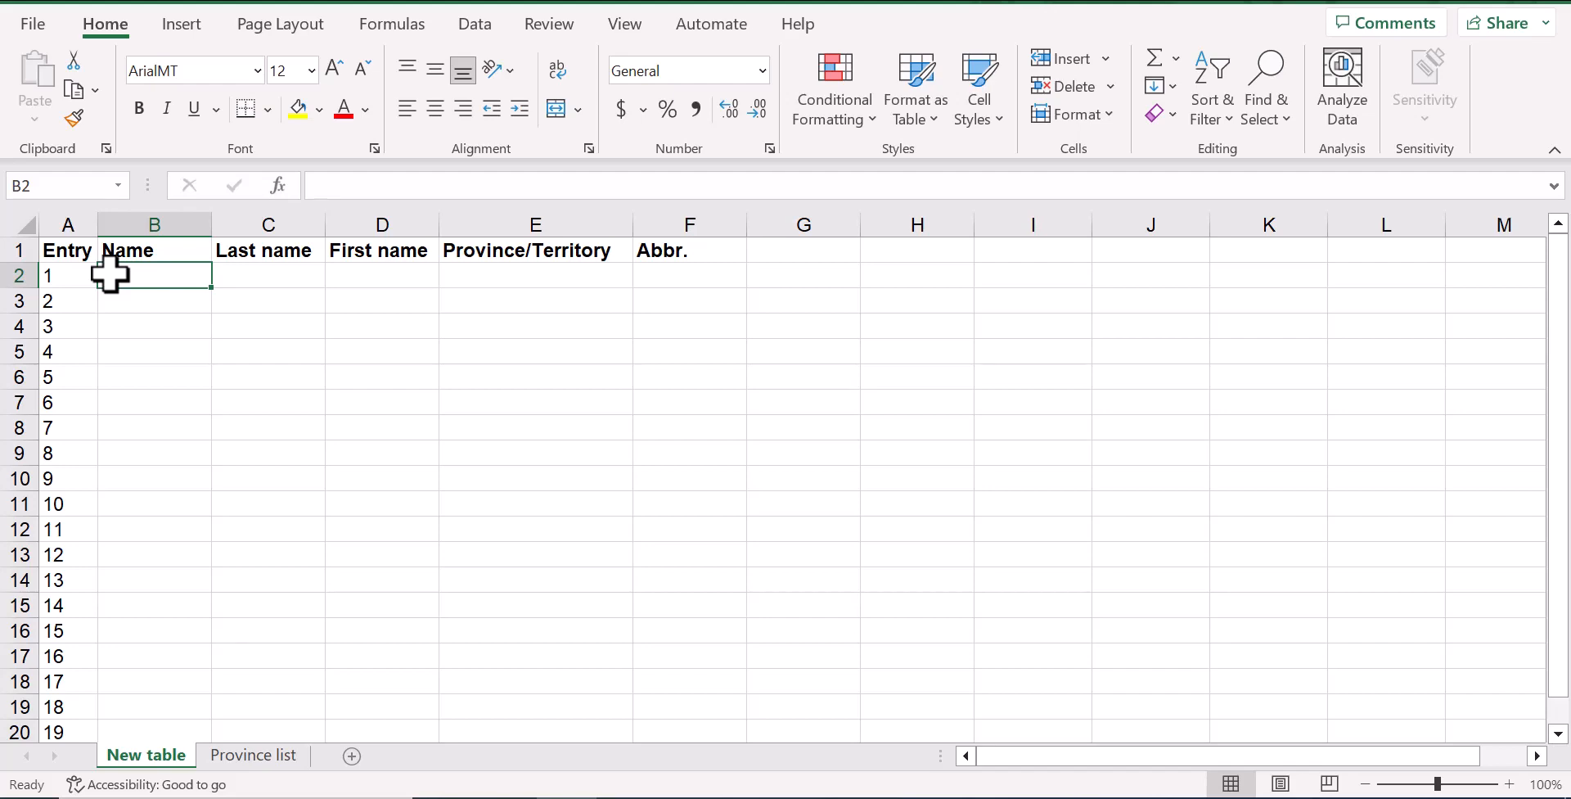
pyautogui.hotkey('ctrl', 'v')
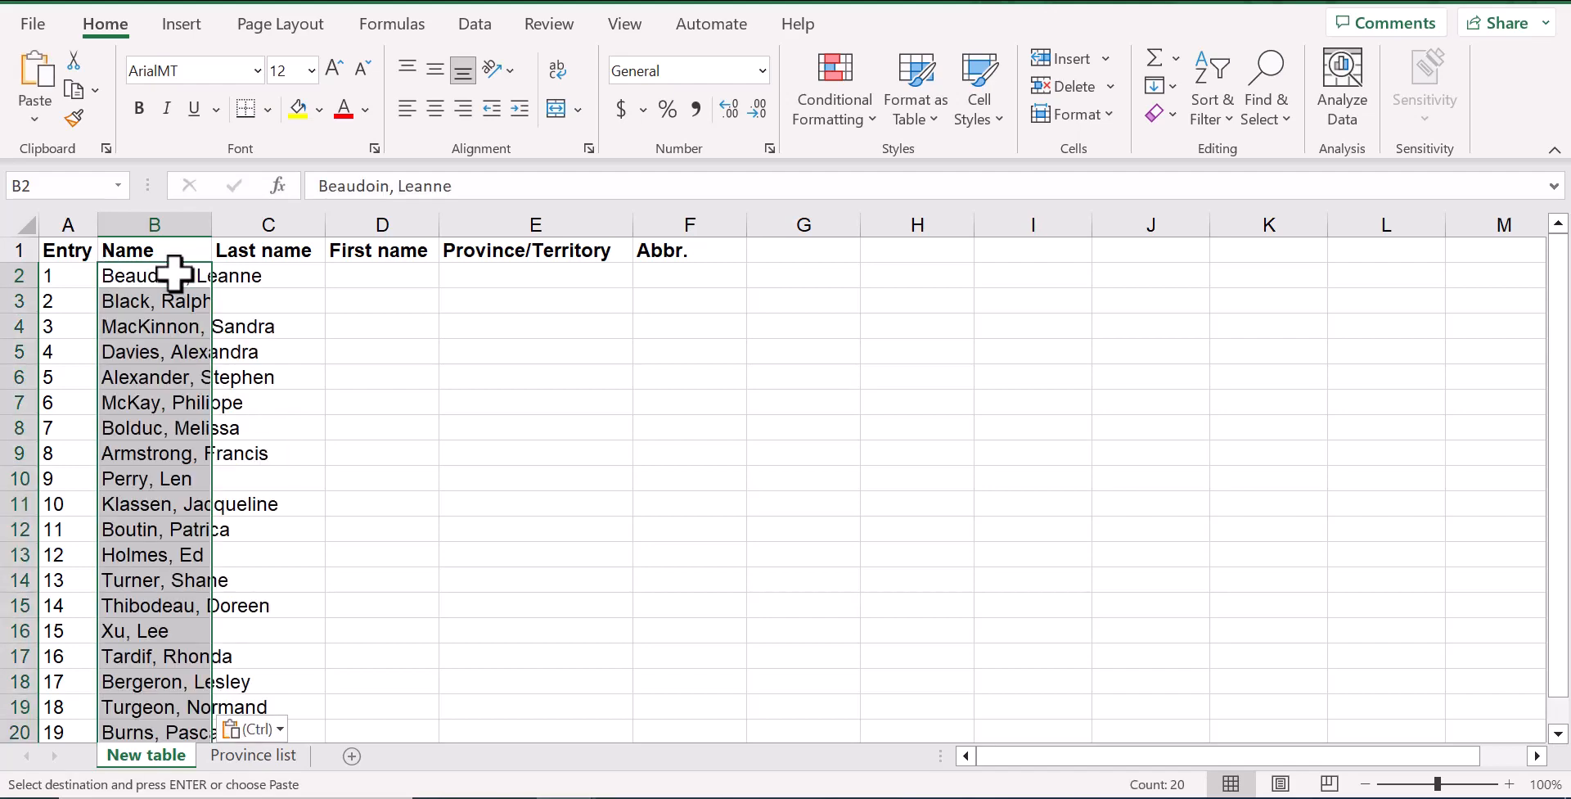
pyautogui.doubleClick(211, 224)
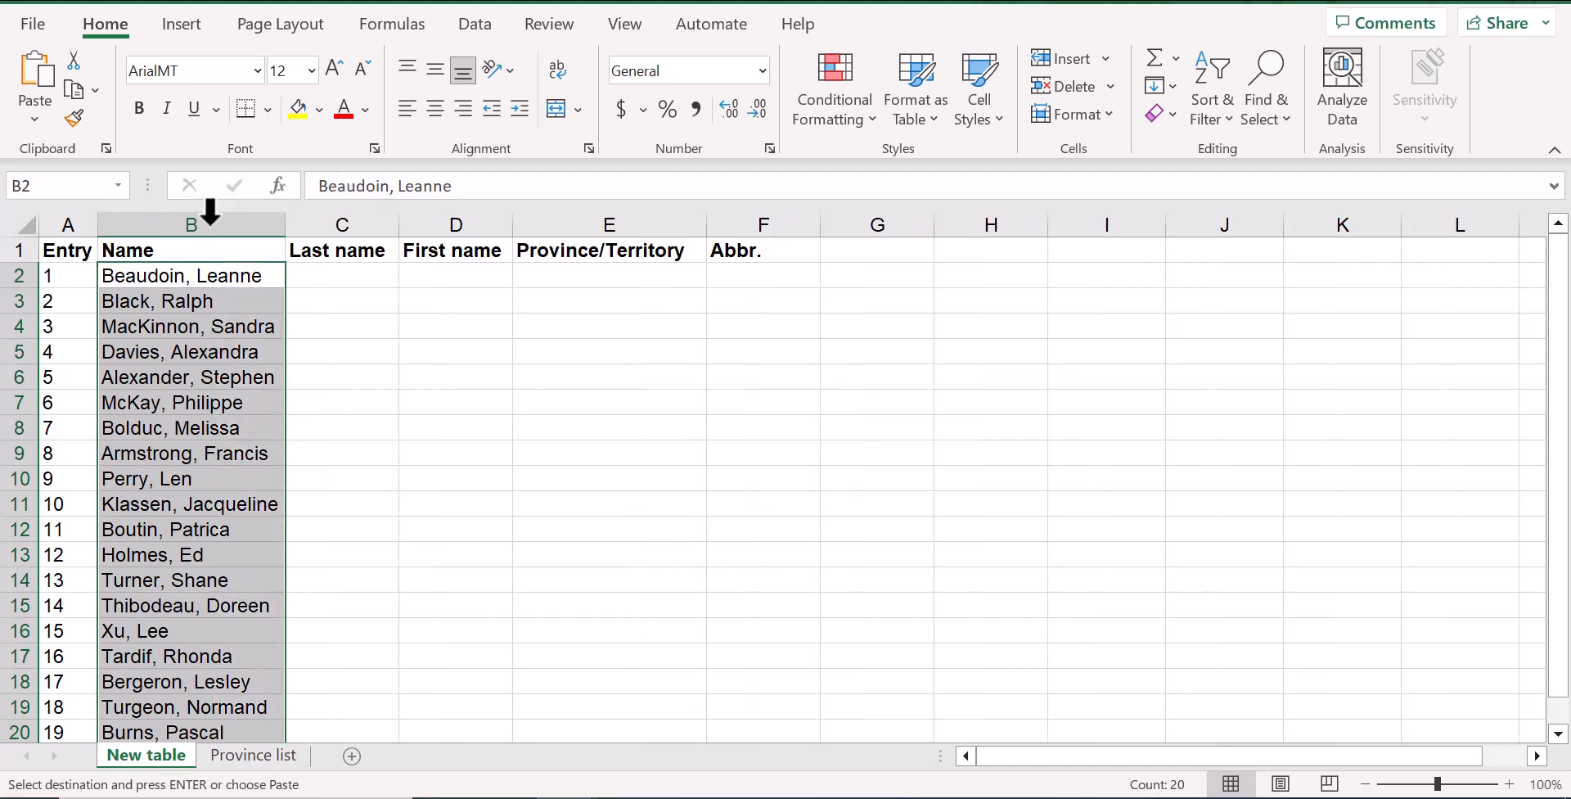
pyautogui.click(199, 298)
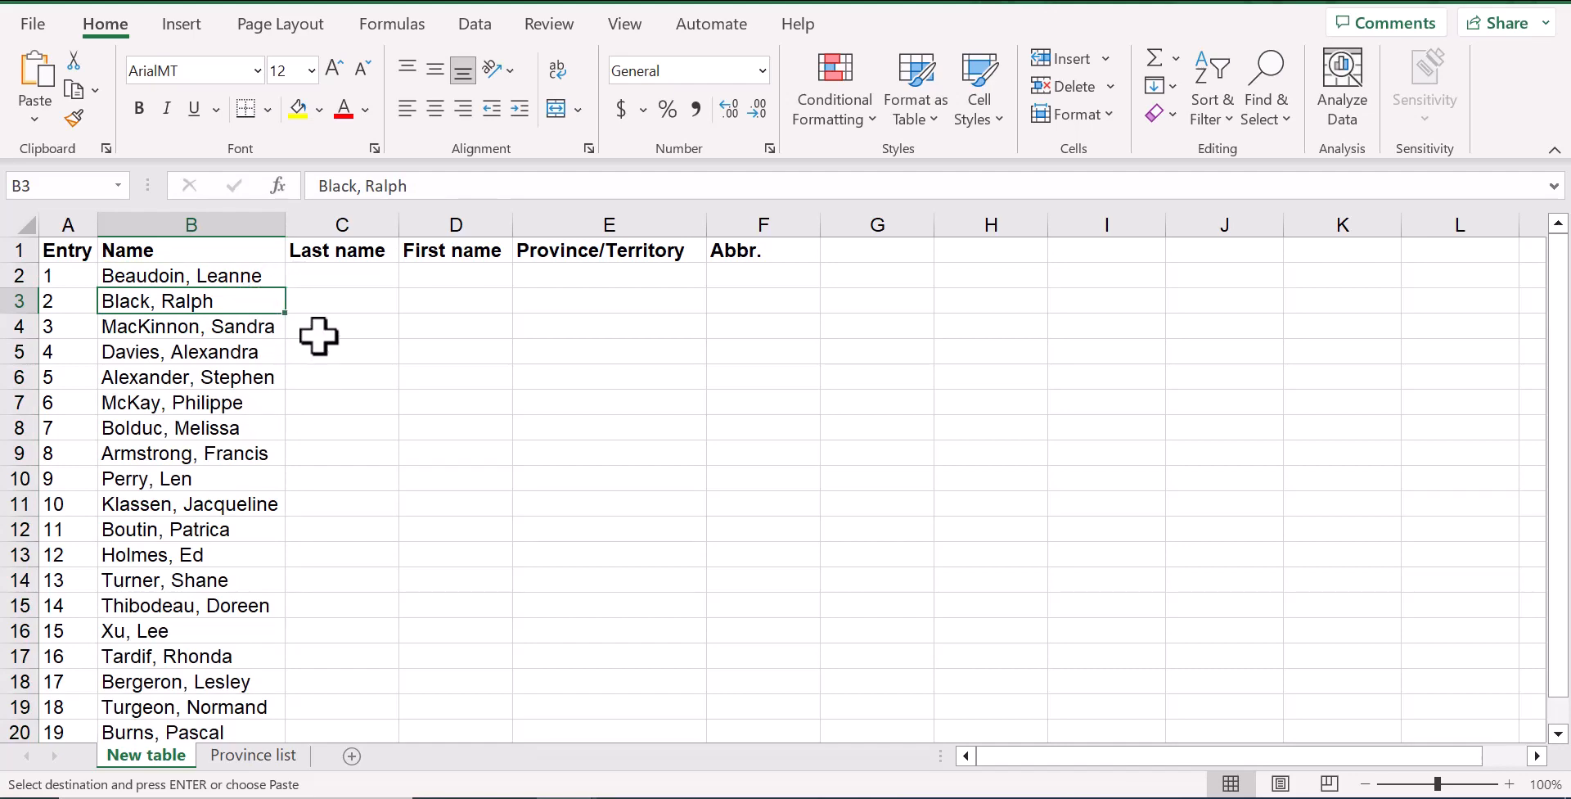
# Enter the first person's last name in cell C2 and Flash Fill the rest of the Last name column
pyautogui.click(355, 277)
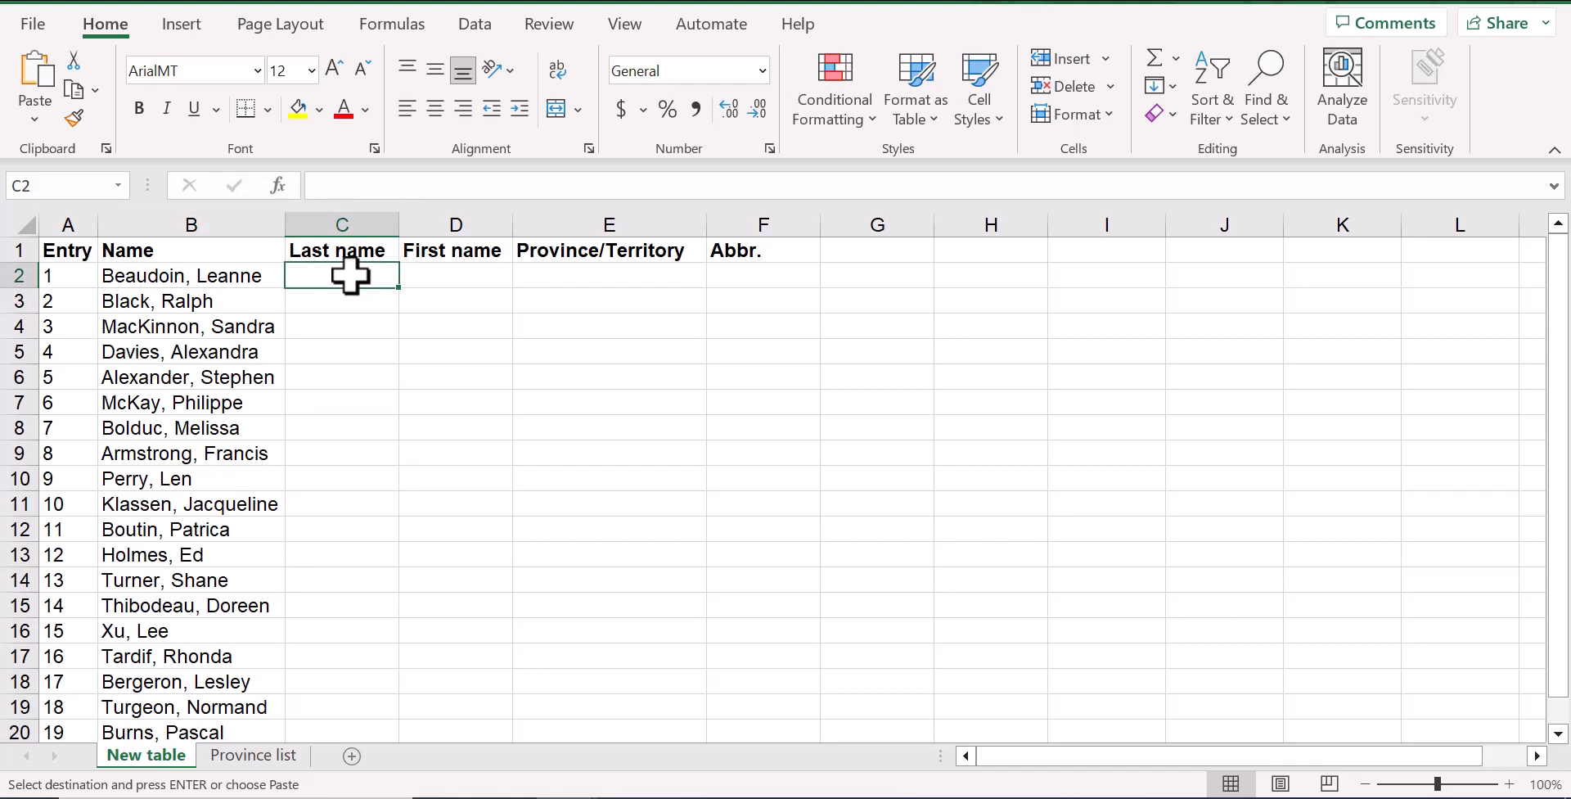
pyautogui.write('Beaudoin')
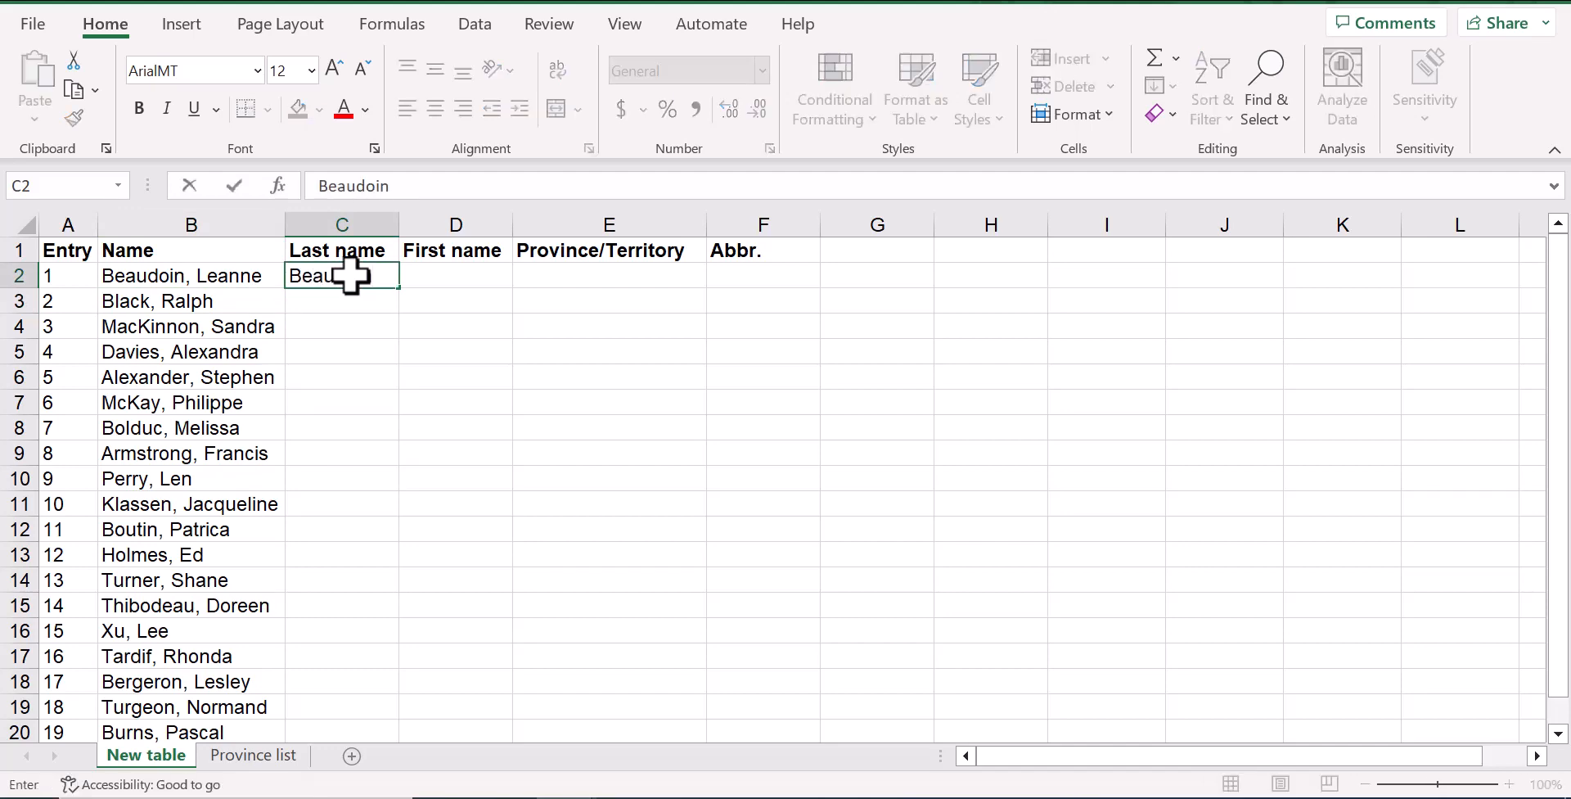
pyautogui.hotkey('ctrl', 'Return')
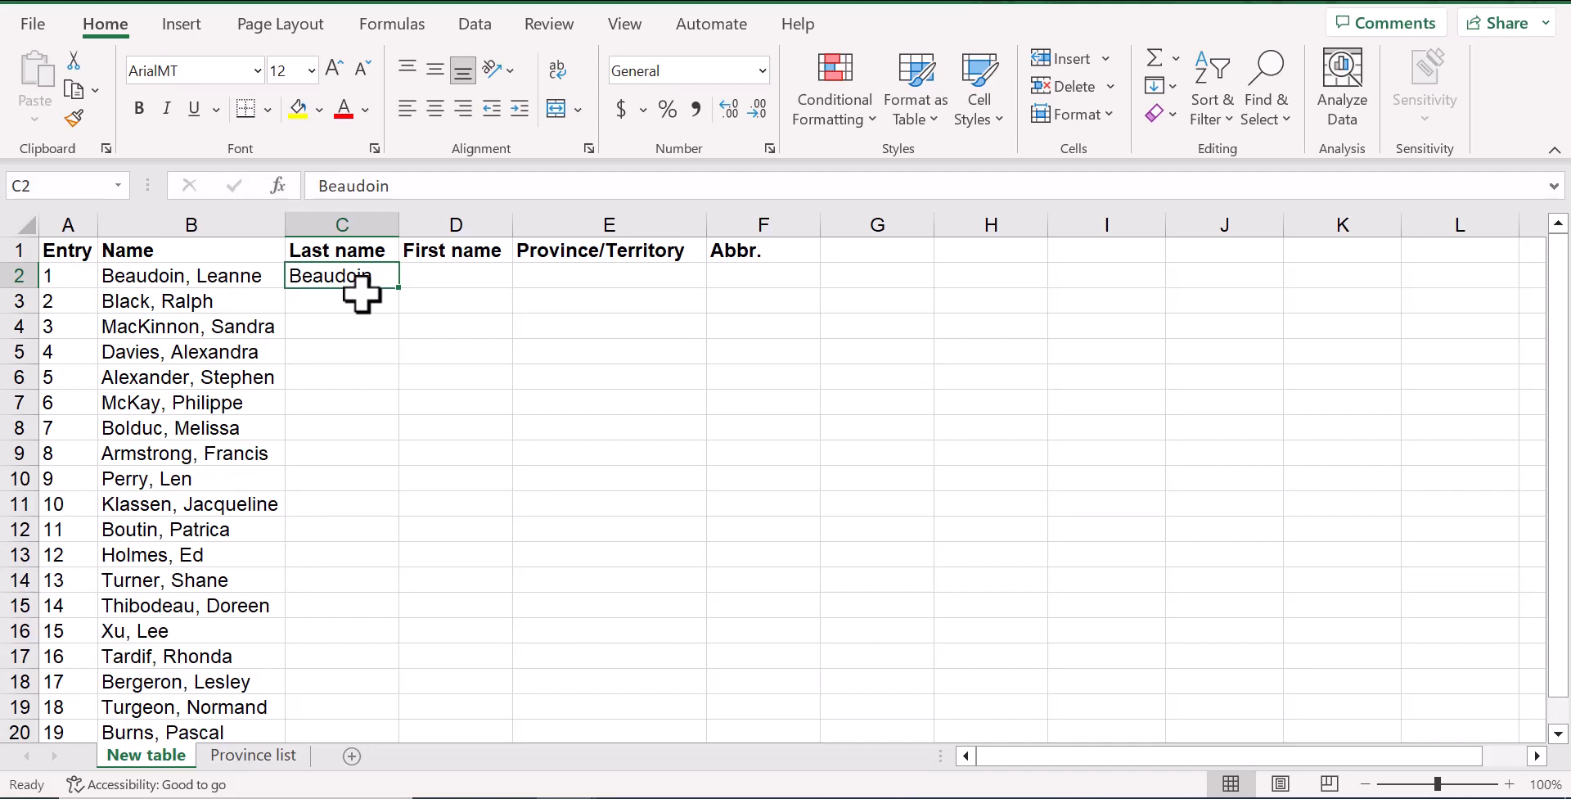
pyautogui.click(1162, 86)
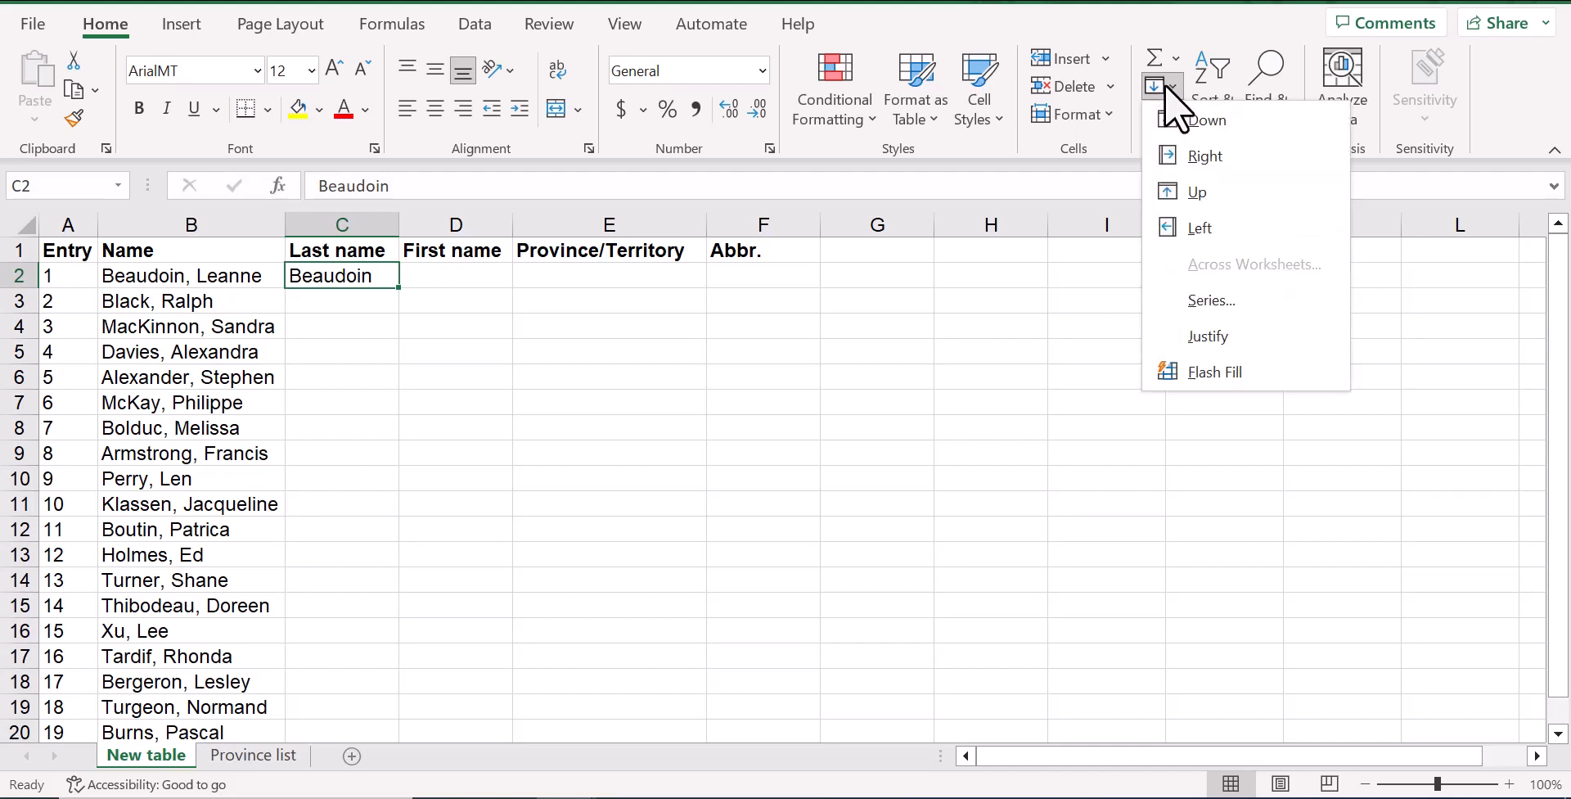
pyautogui.click(1196, 373)
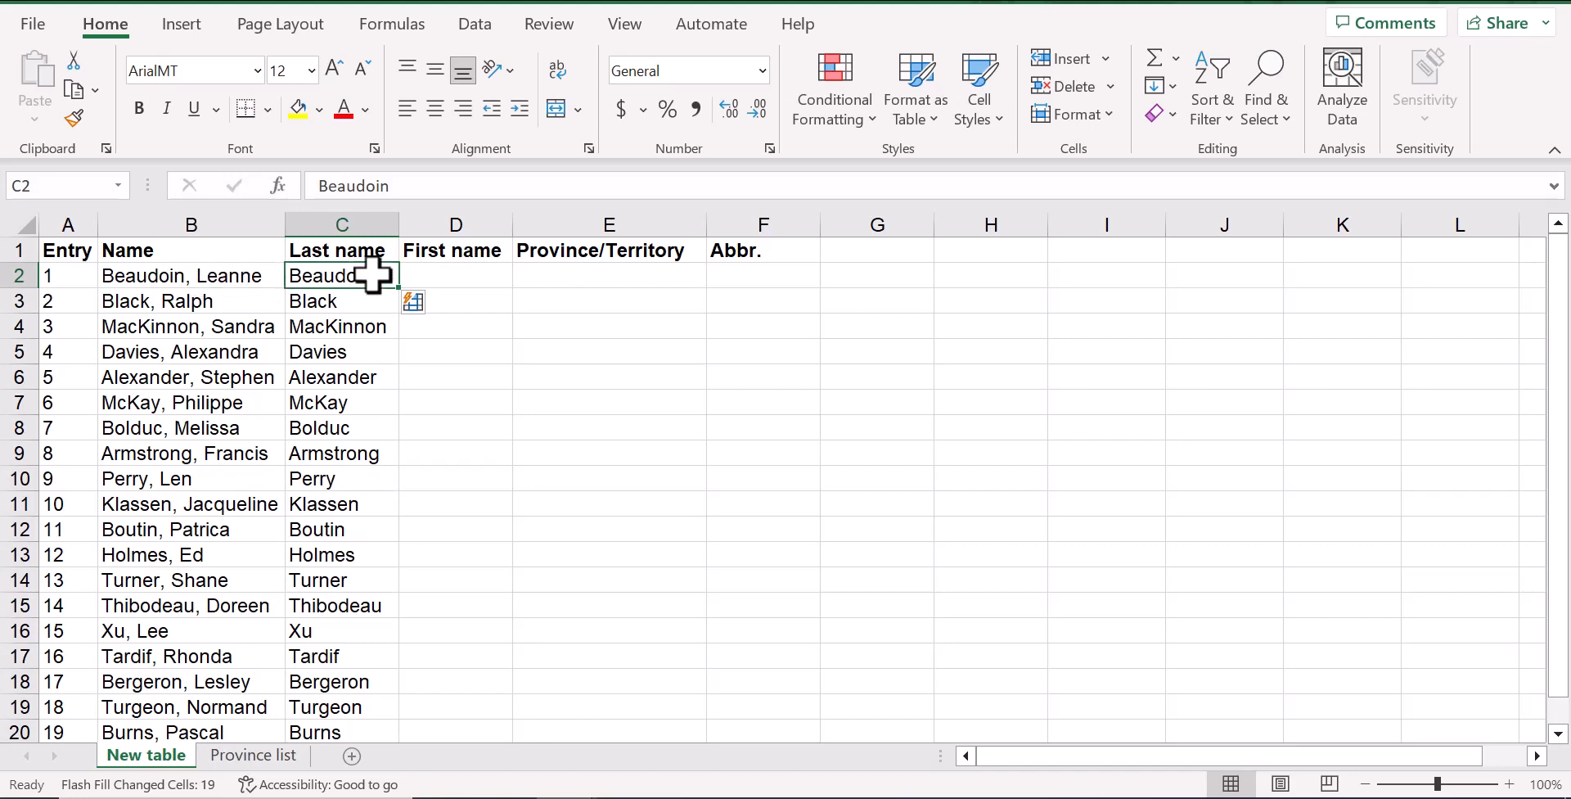
pyautogui.scroll(-3, 376, 322)
pyautogui.scroll(3, 378, 336)
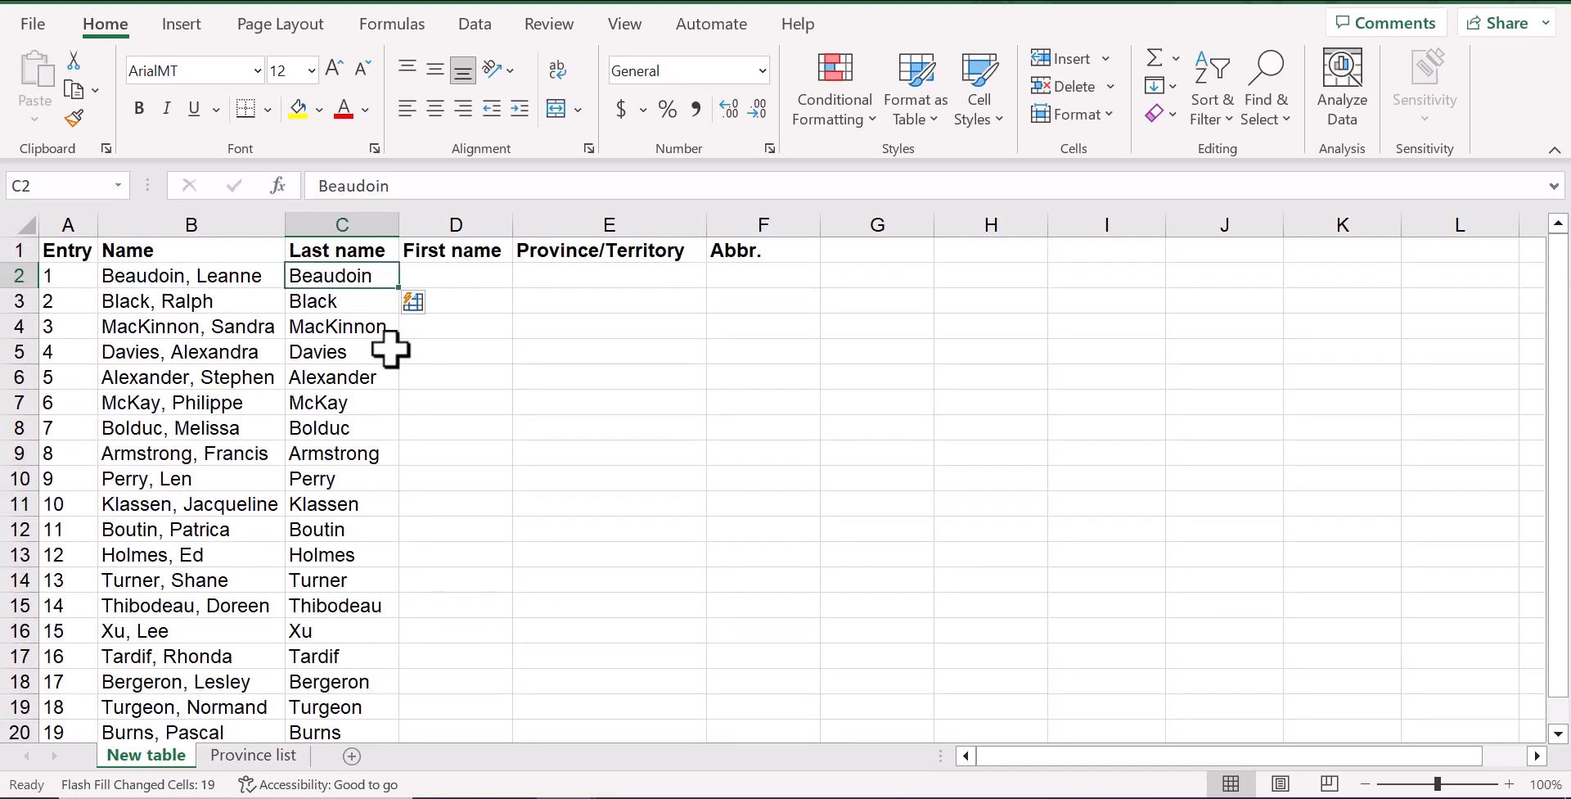
# Enter the first person's first name in cell D2 and Flash Fill the rest of the First name column
pyautogui.click(451, 275)
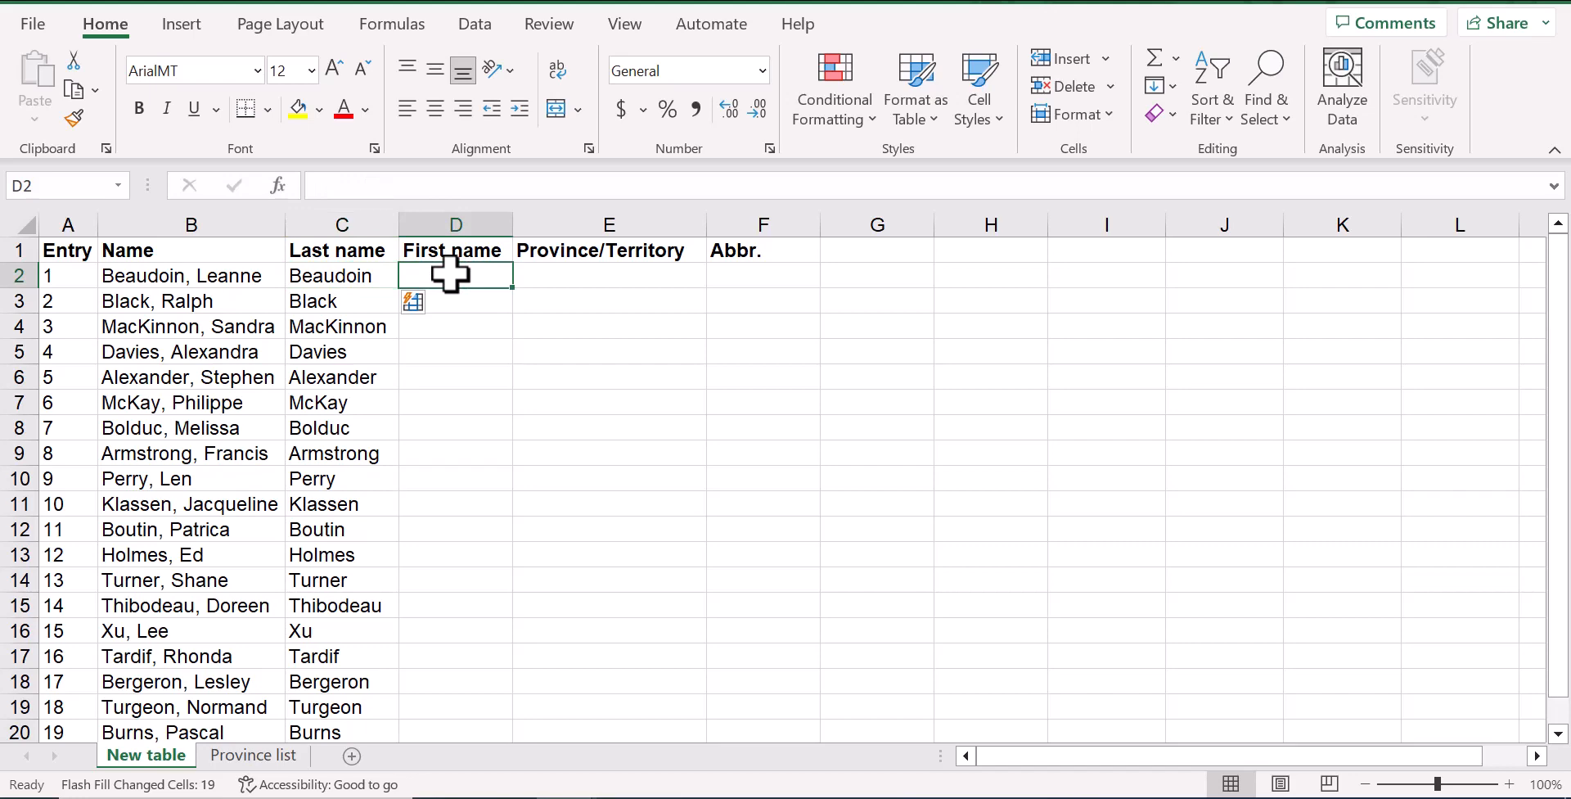
pyautogui.write('Leanne')
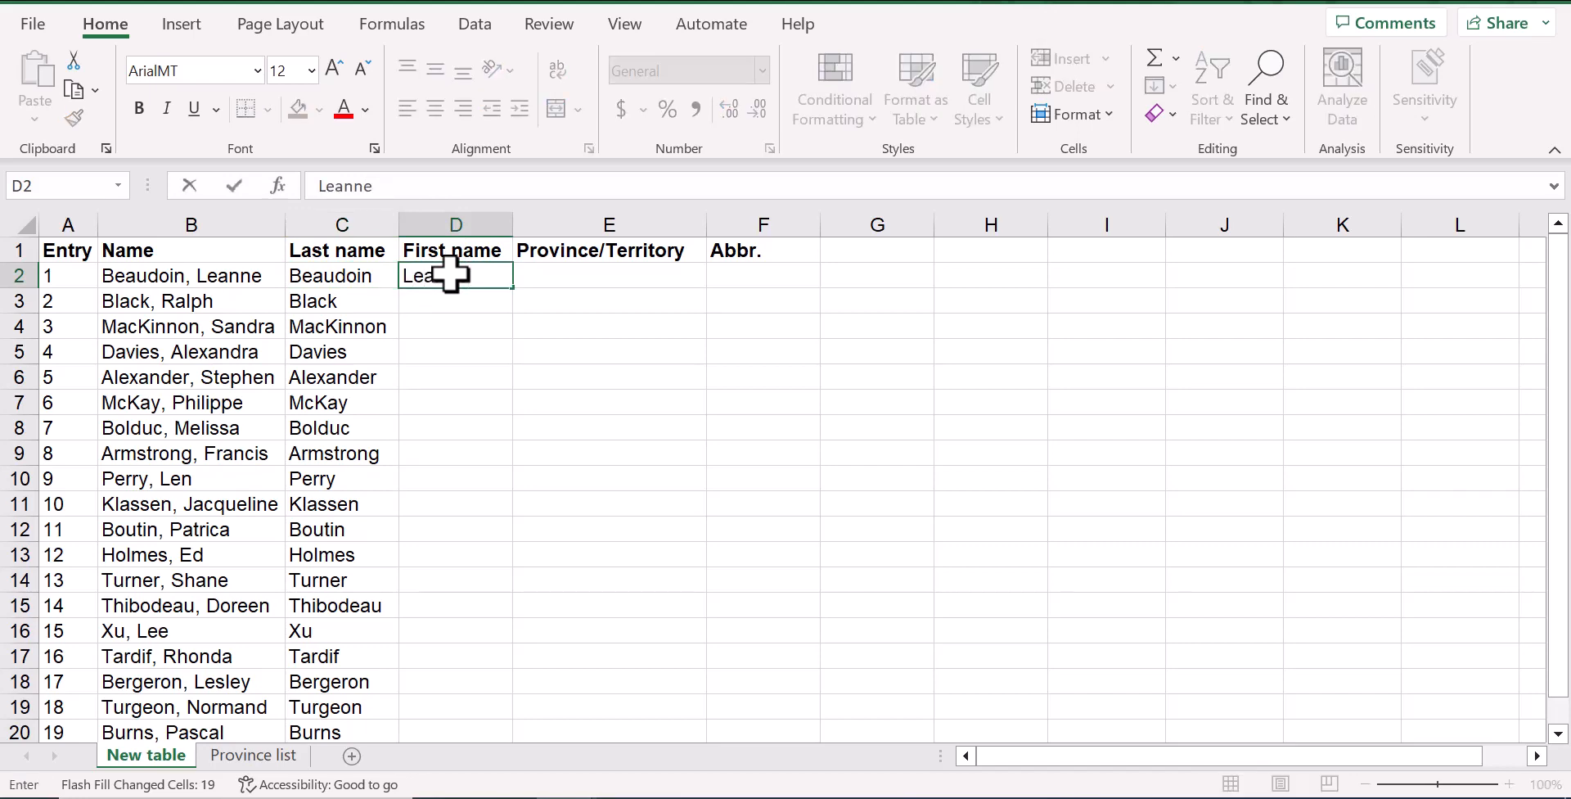
pyautogui.press('Return')
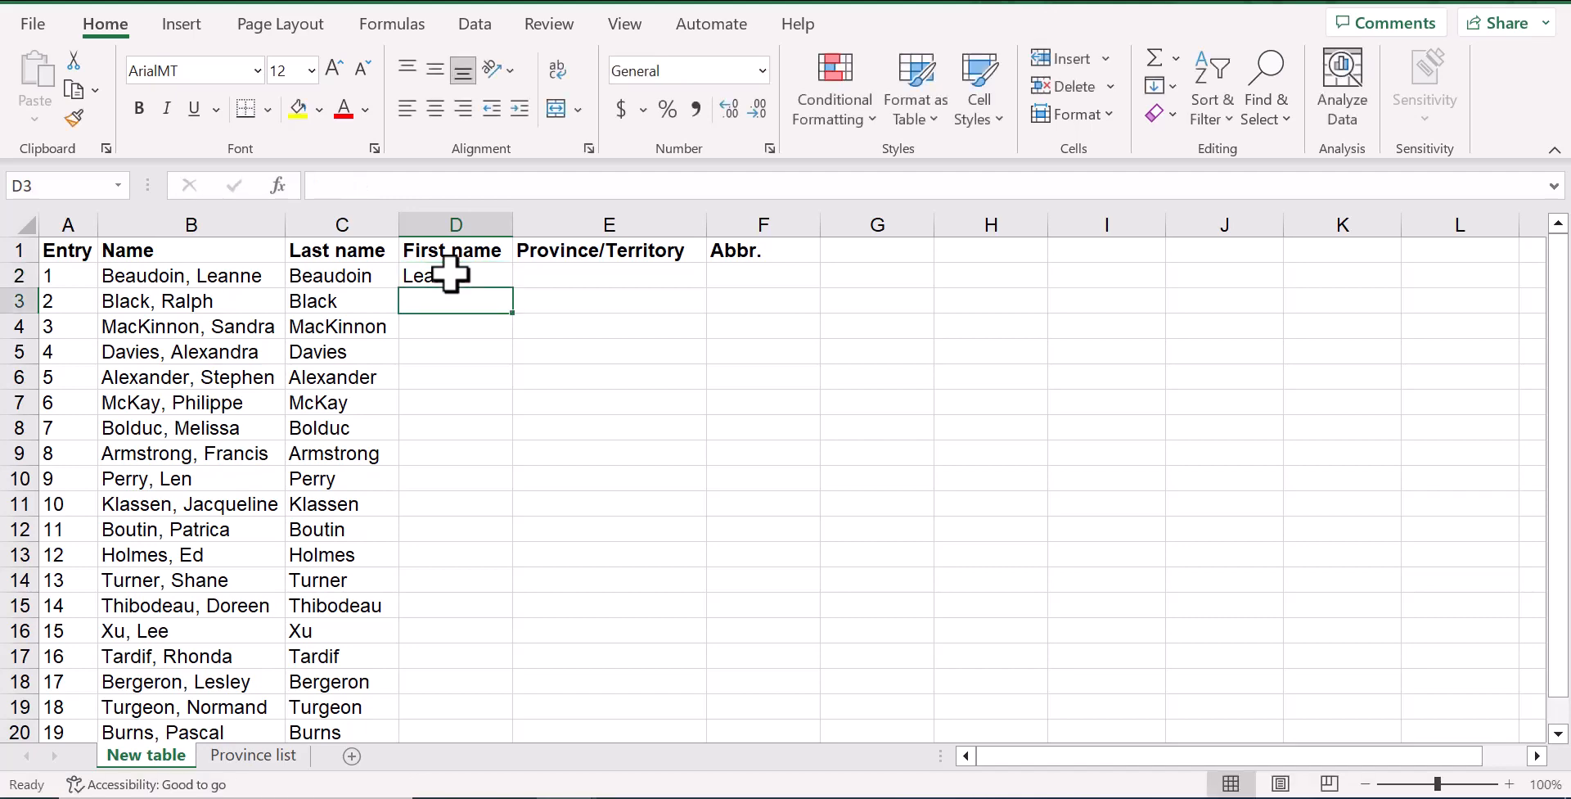
pyautogui.click(451, 275)
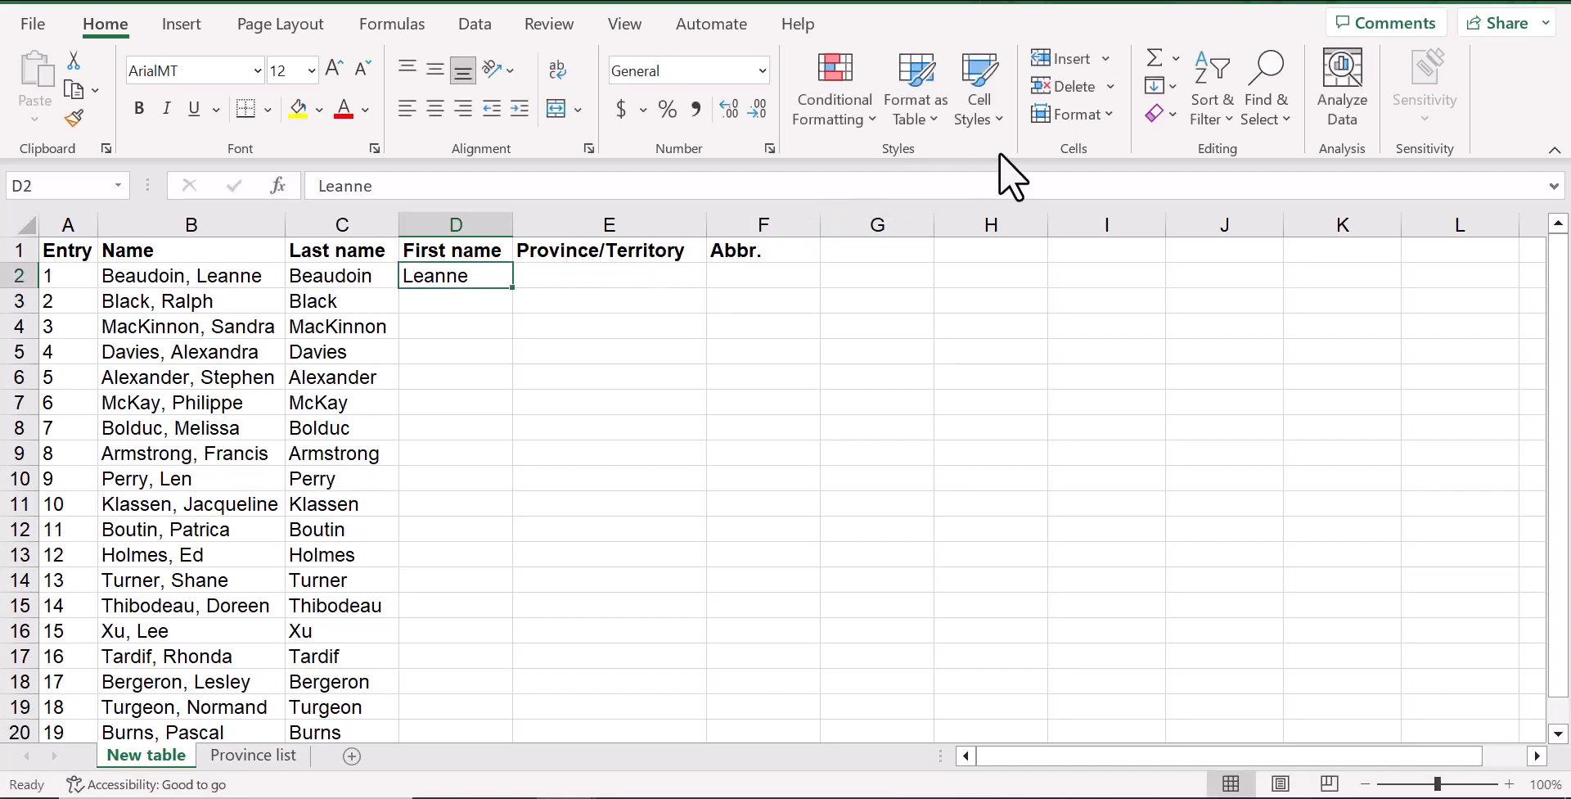
pyautogui.click(1168, 82)
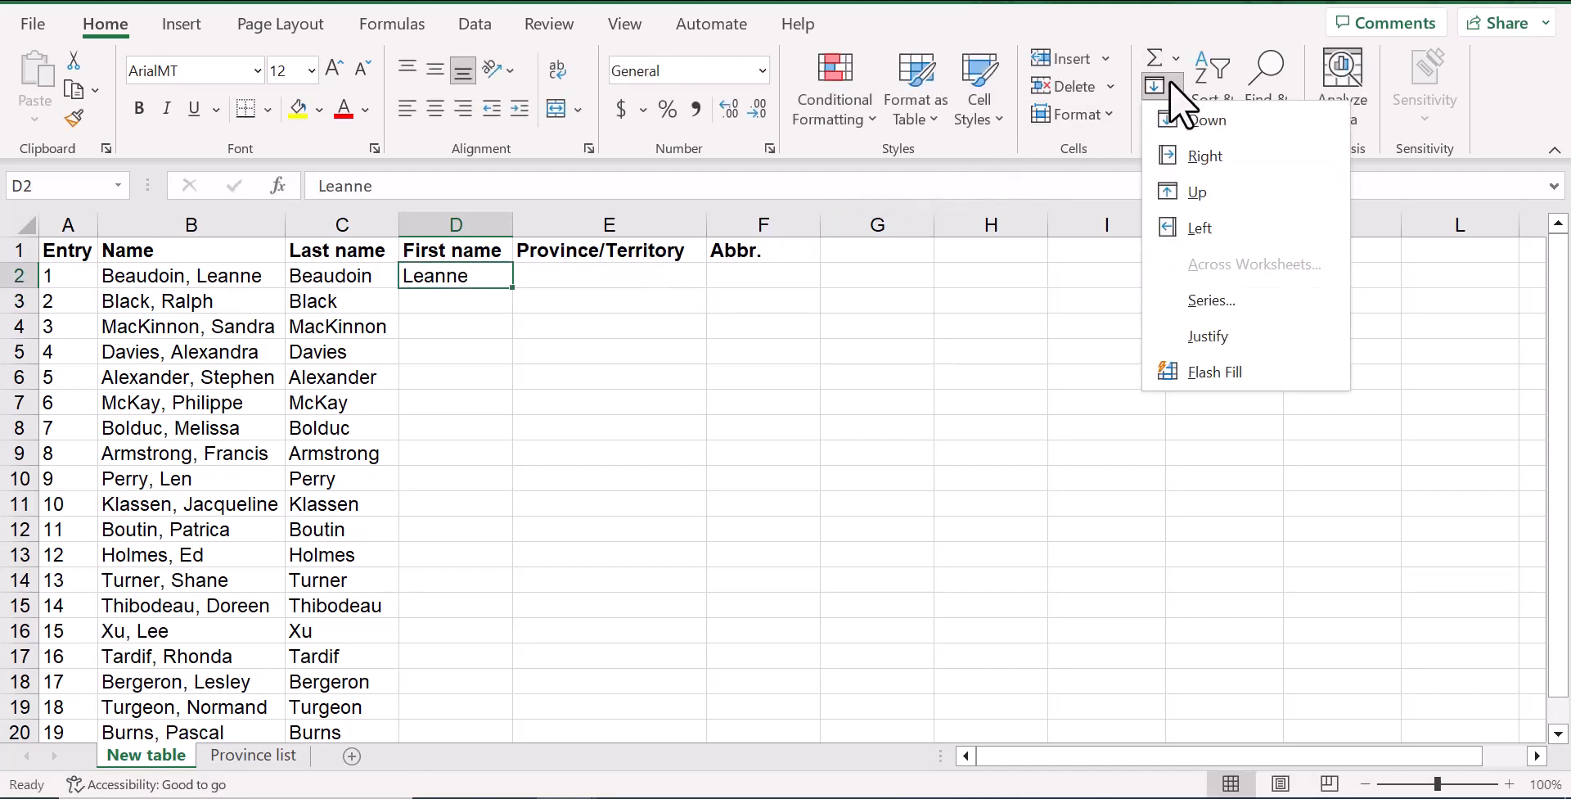
pyautogui.click(1210, 375)
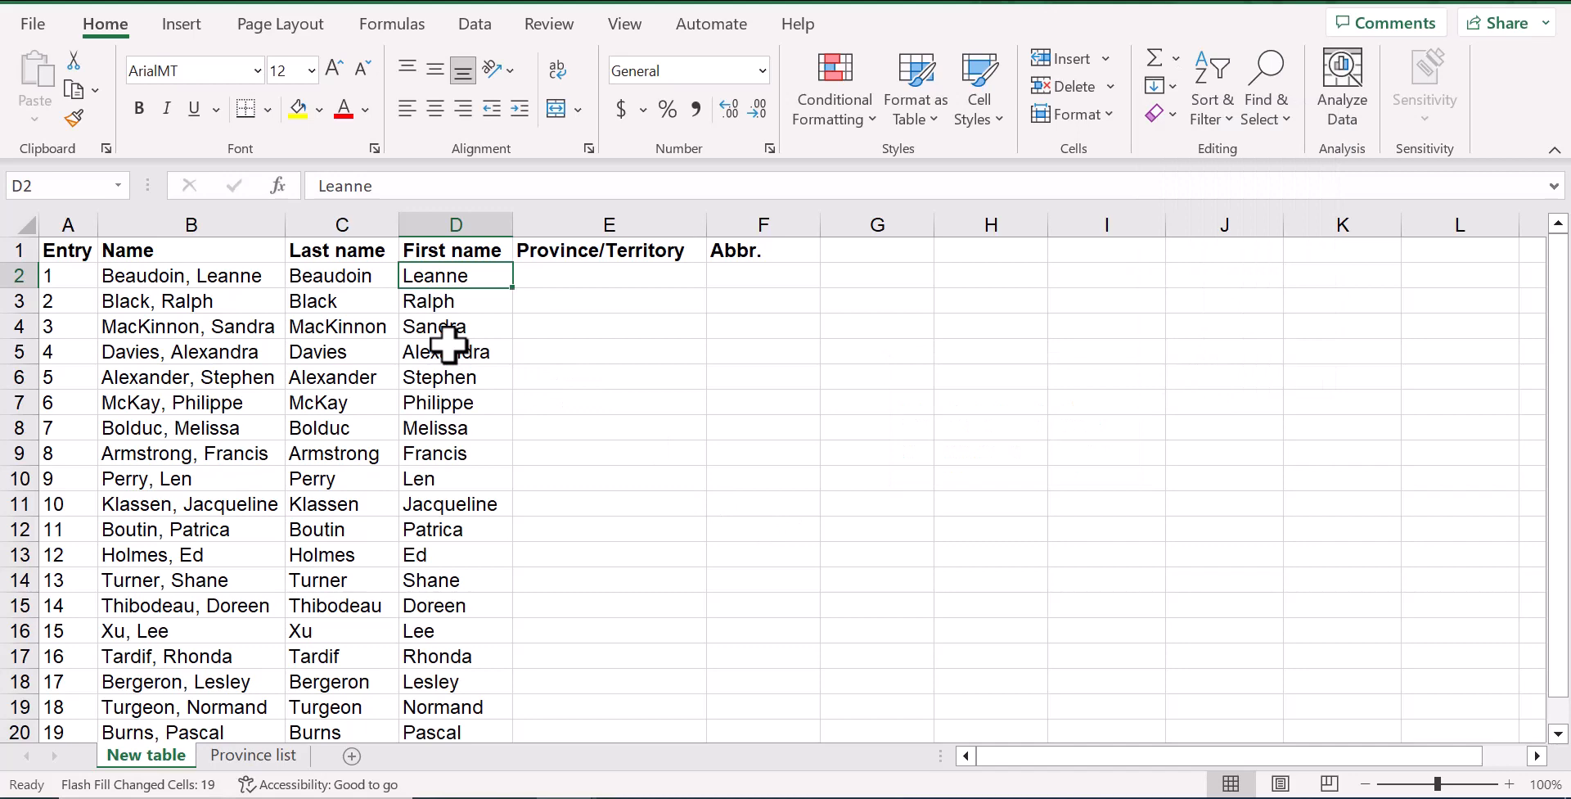
pyautogui.scroll(-2, 448, 344)
pyautogui.scroll(2, 296, 398)
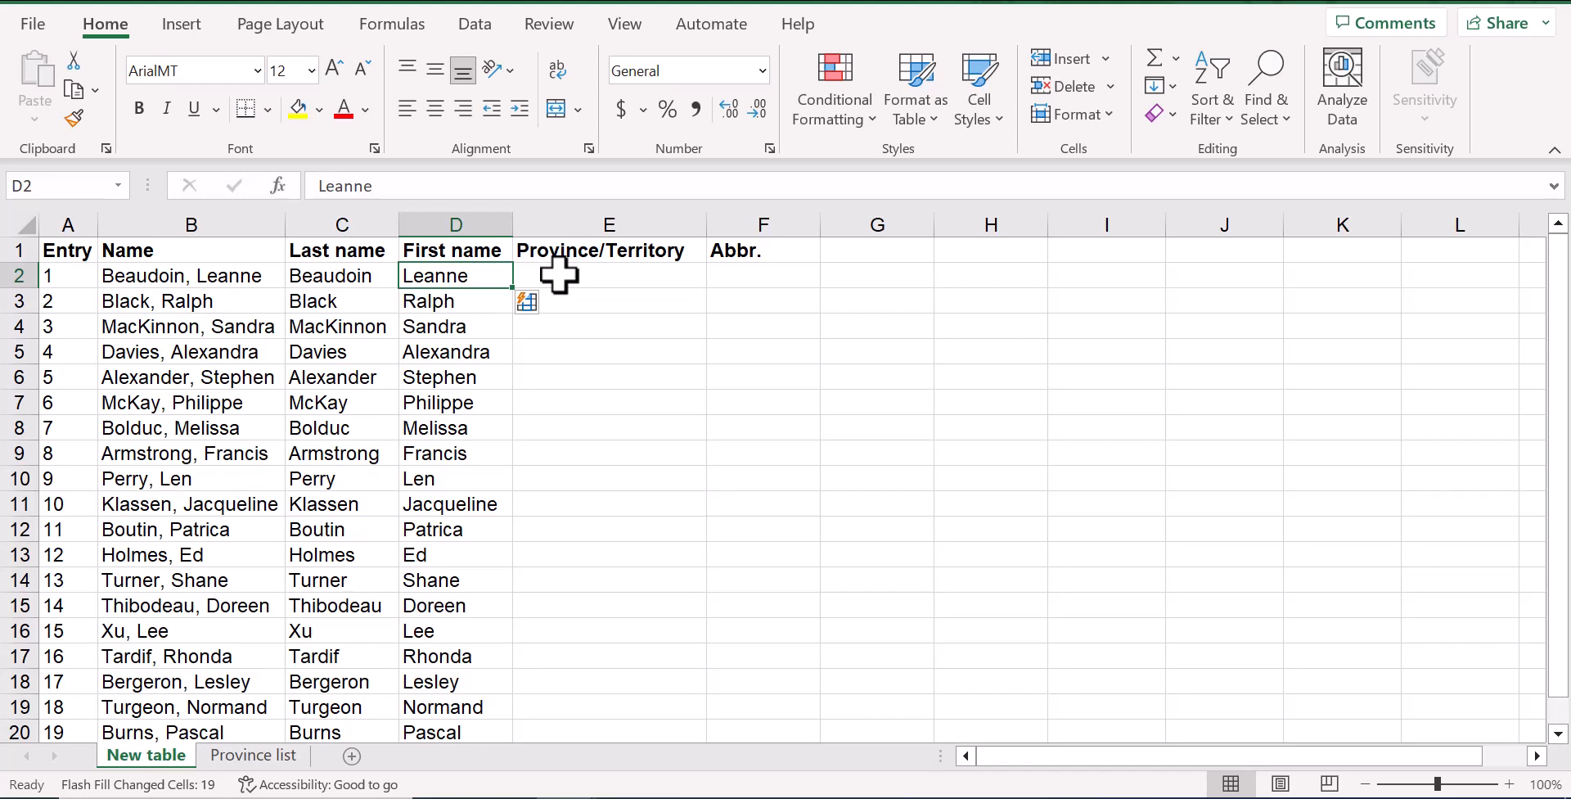
# Set data validation on cell E2 to allow a list sourced from A2:A14 of the Province list sheet
pyautogui.click(290, 756)
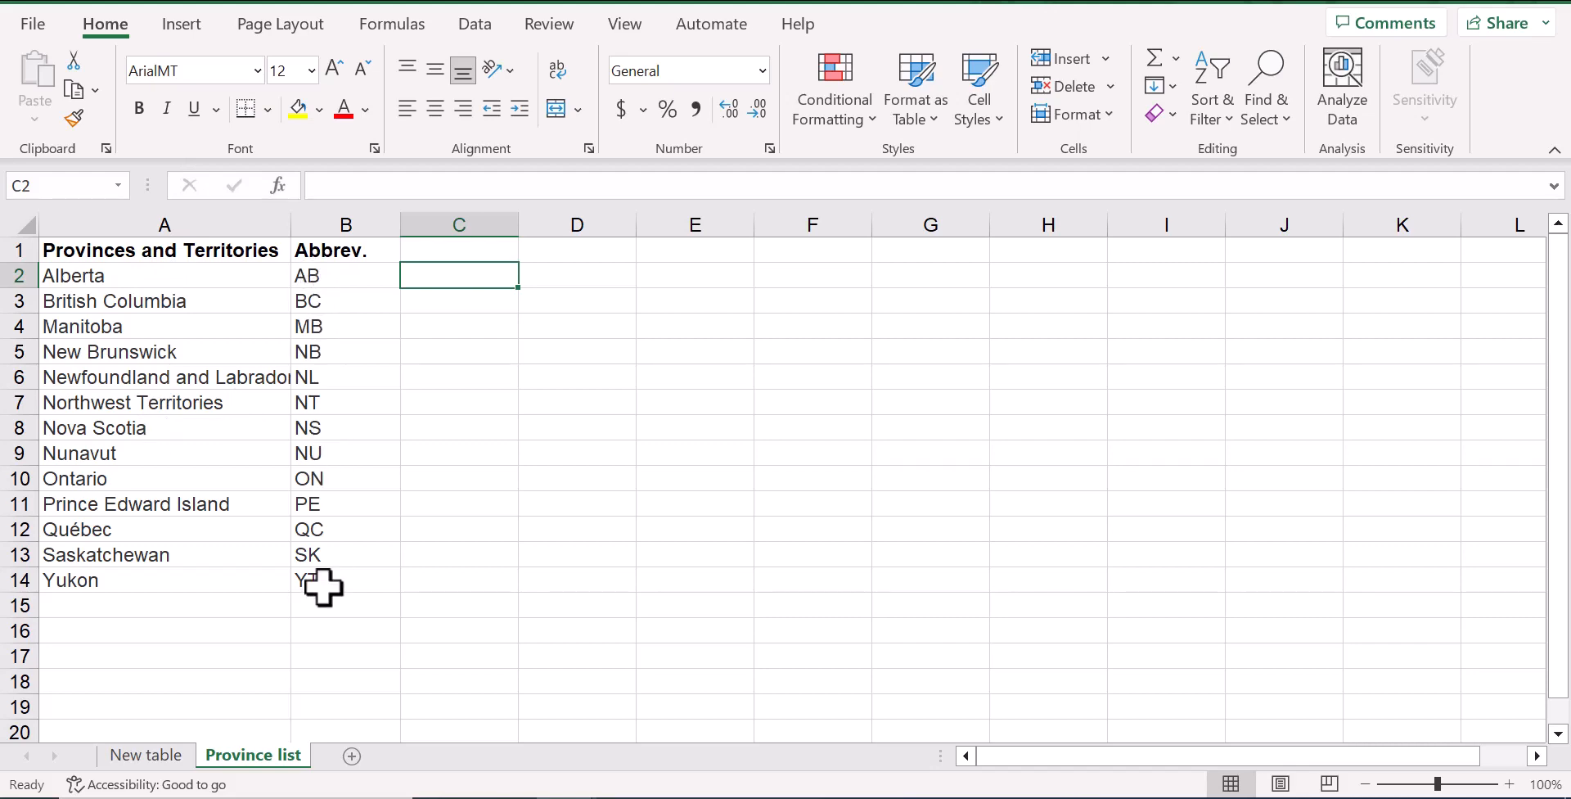
pyautogui.click(147, 754)
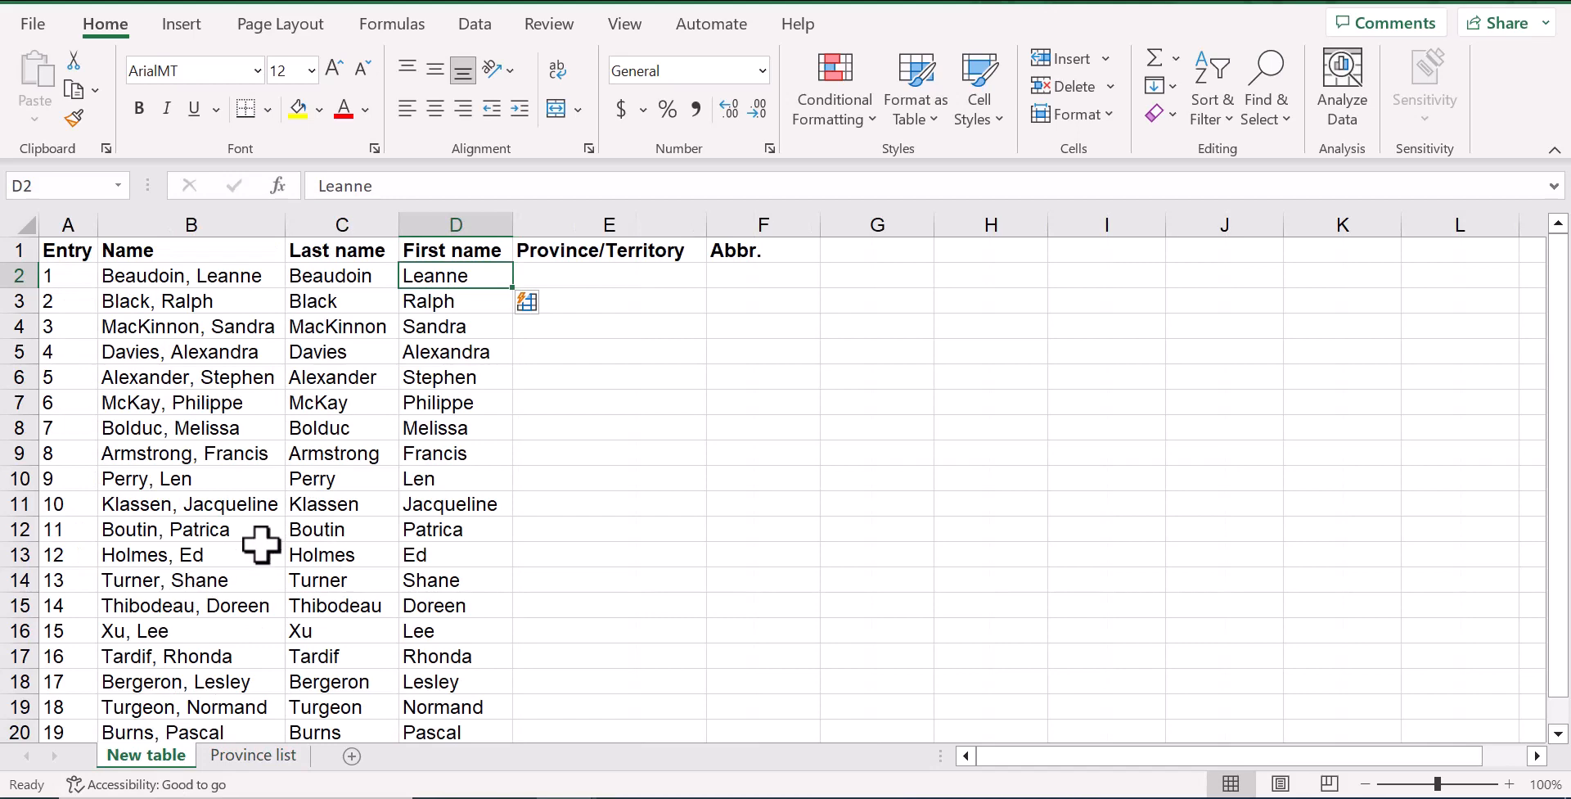
pyautogui.click(565, 273)
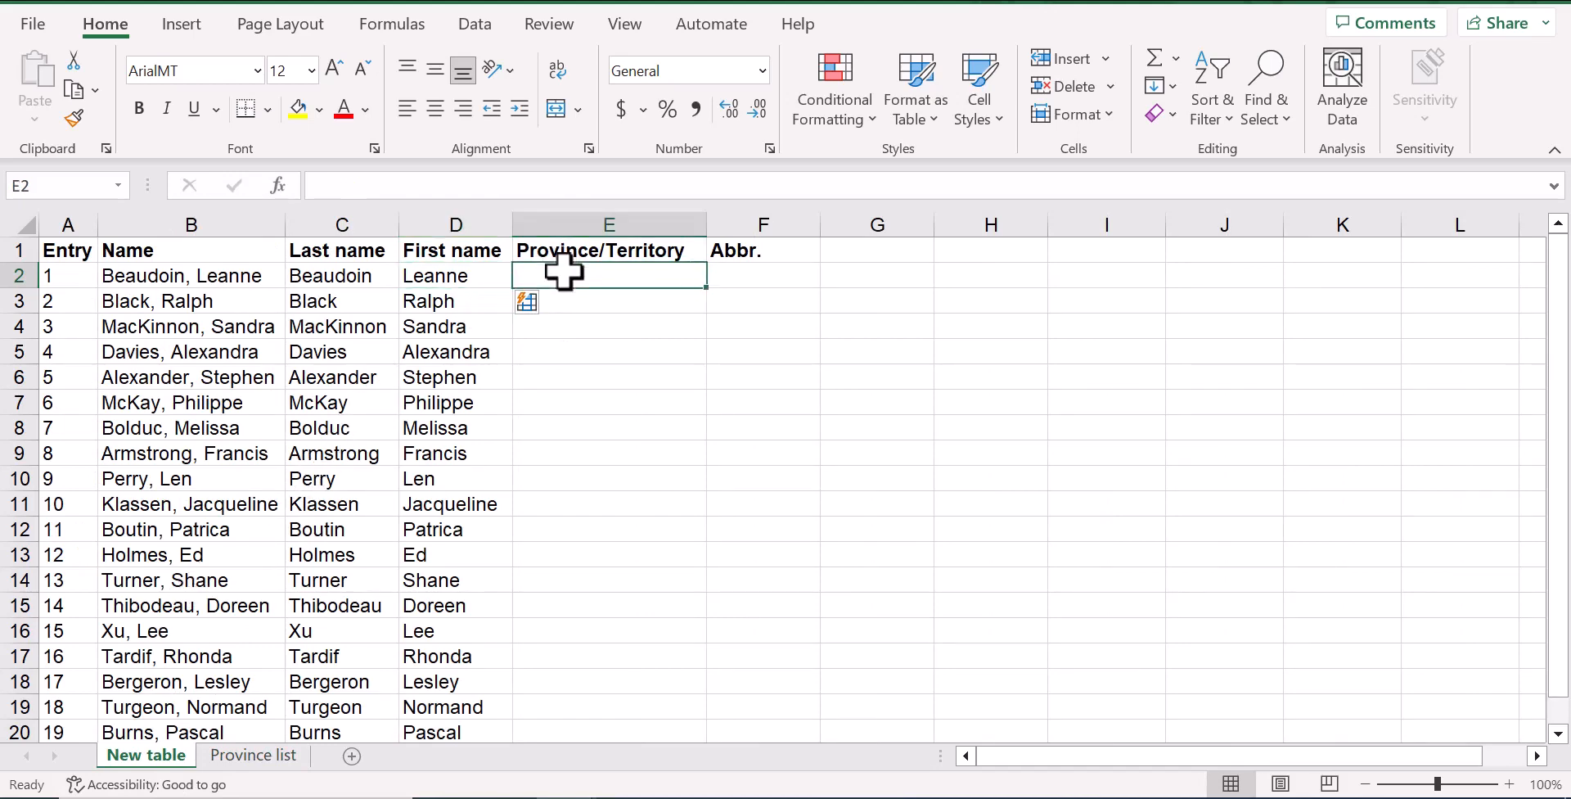
pyautogui.click(481, 26)
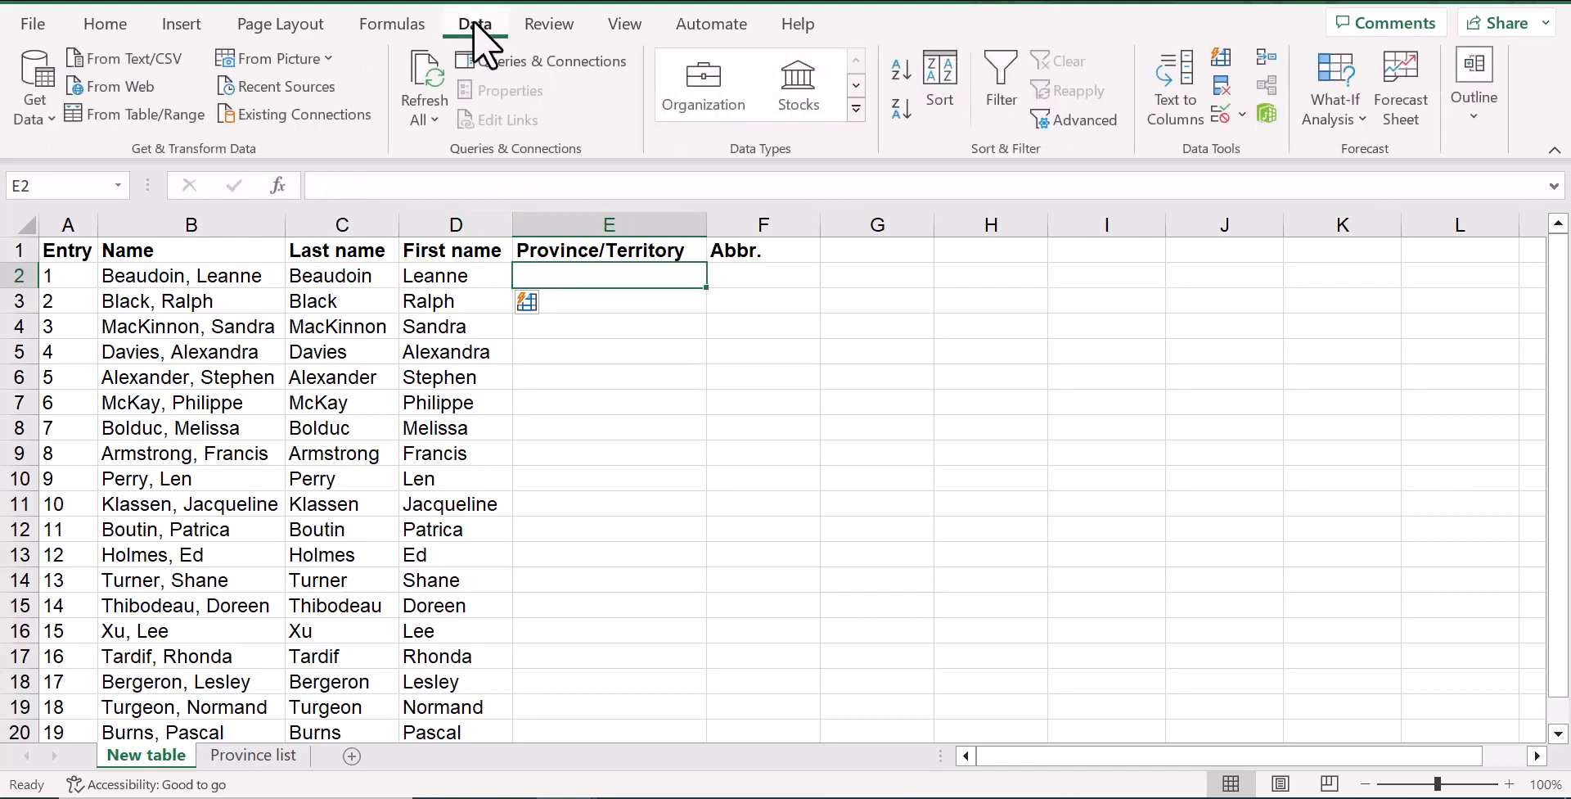
pyautogui.click(1218, 115)
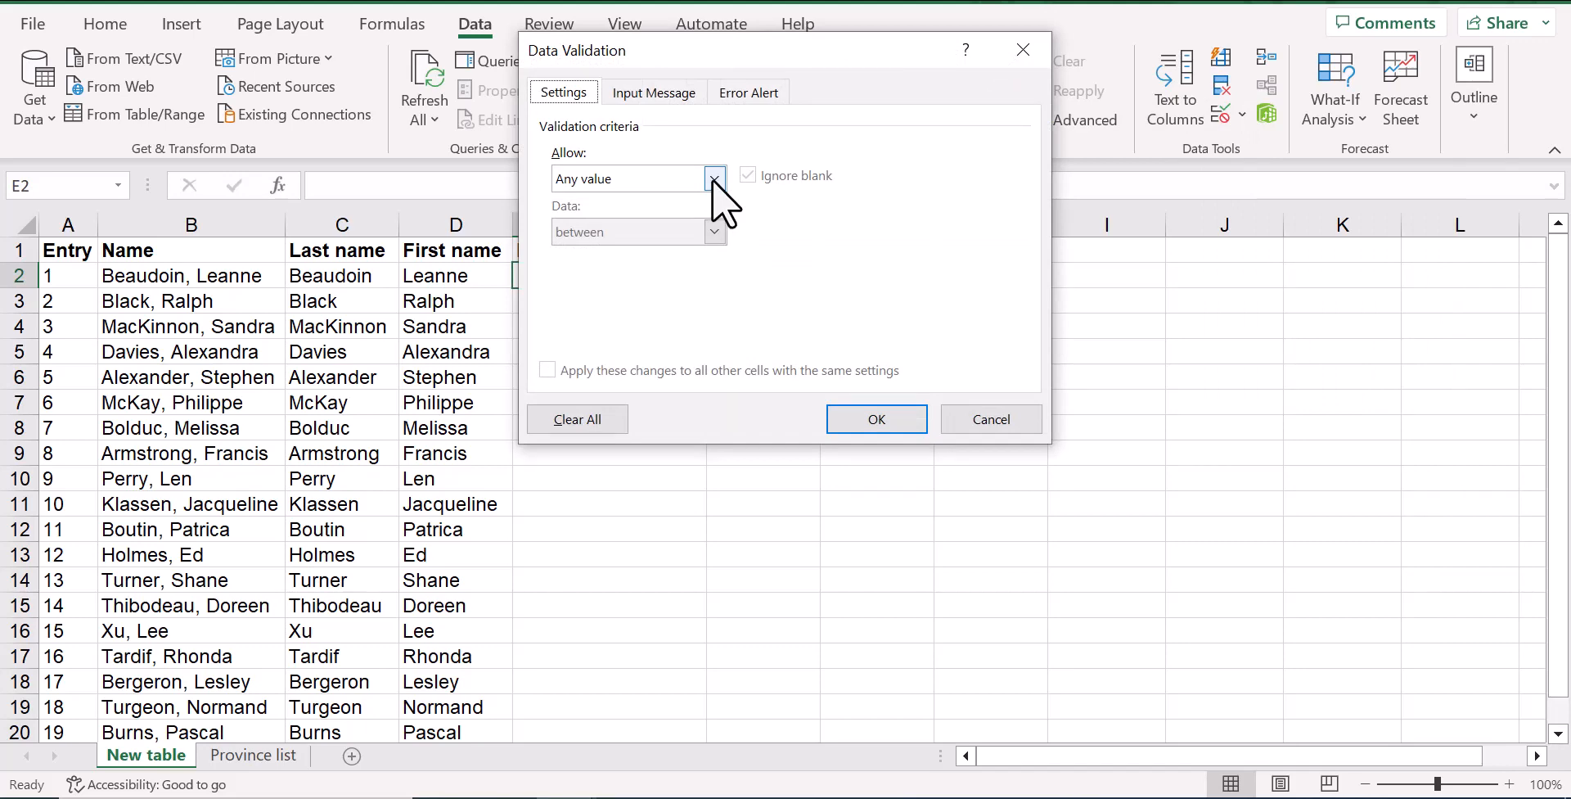
pyautogui.click(714, 178)
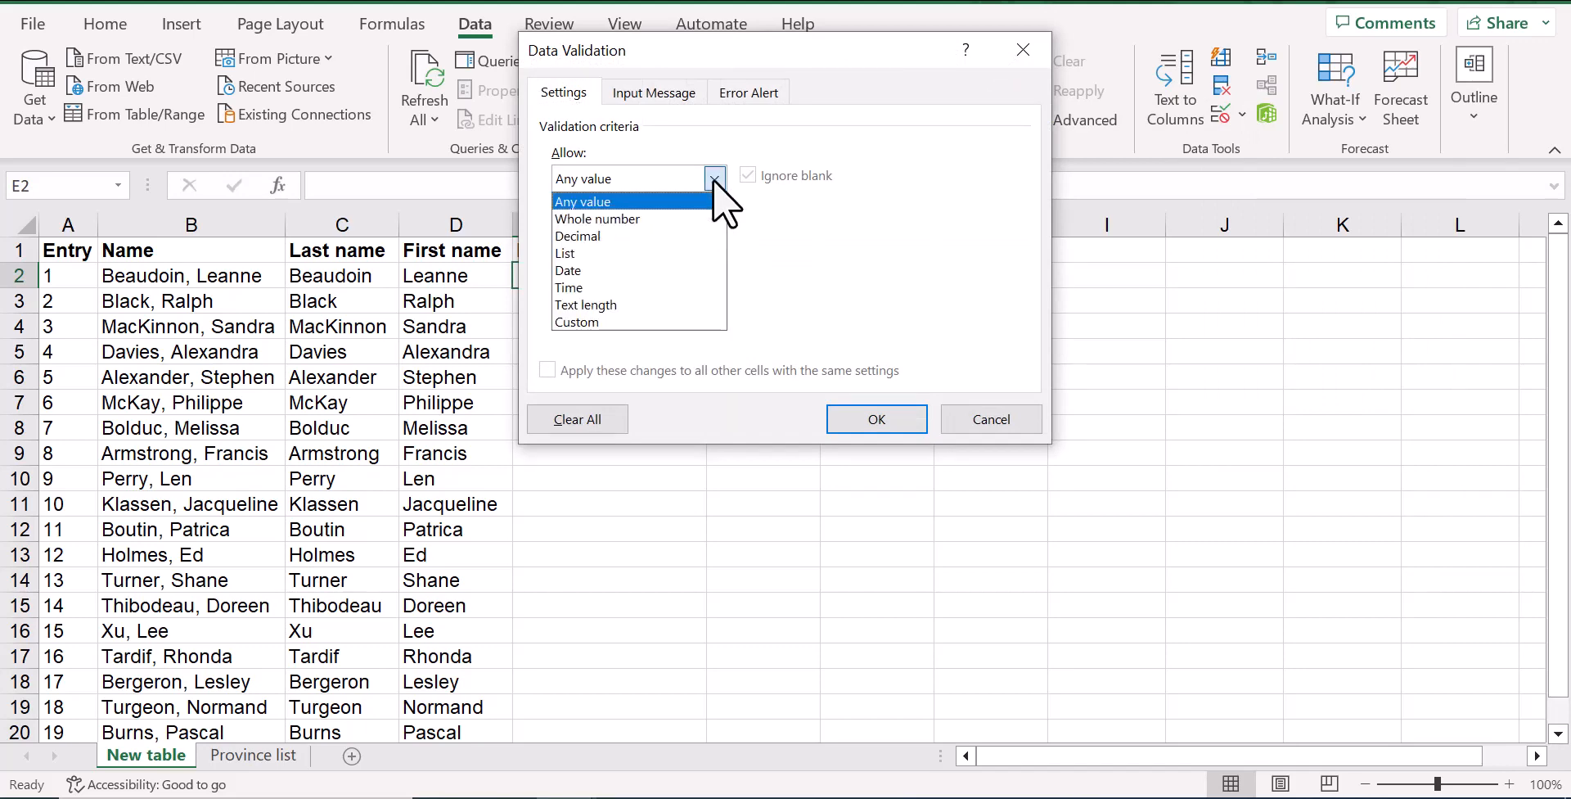
pyautogui.click(571, 257)
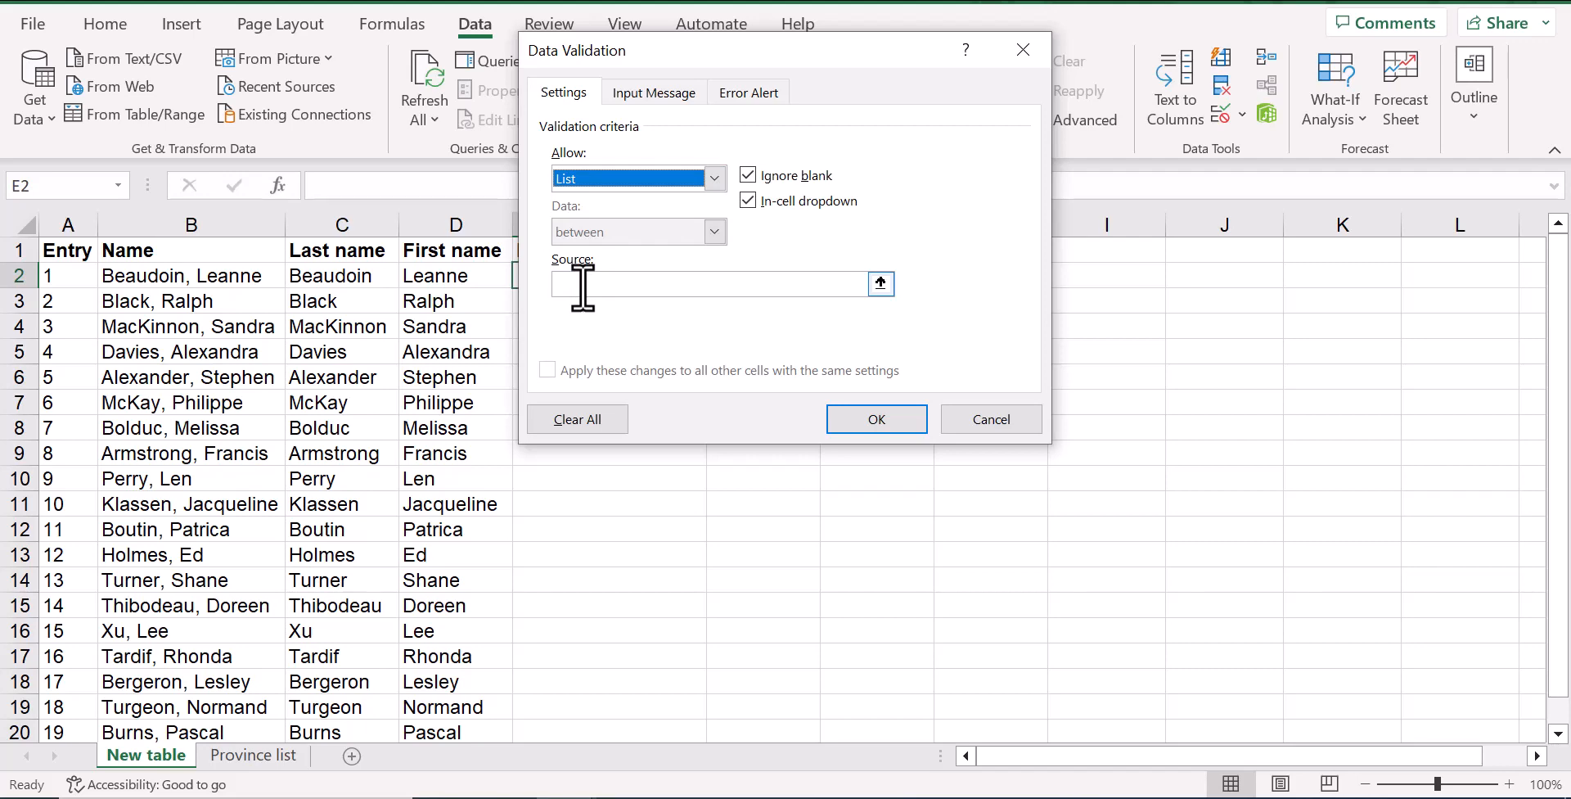
pyautogui.click(583, 284)
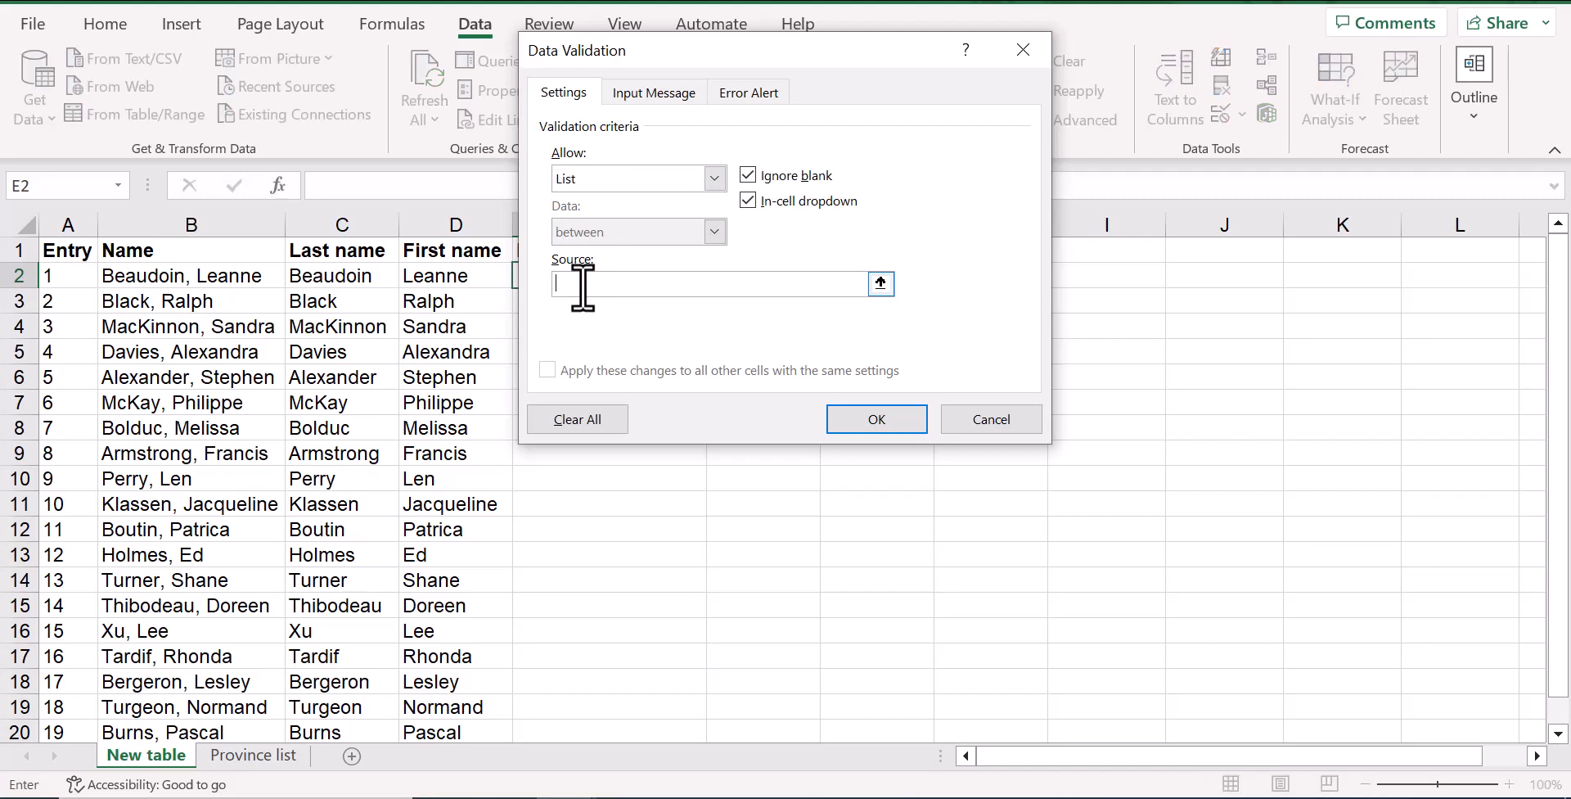
pyautogui.click(246, 761)
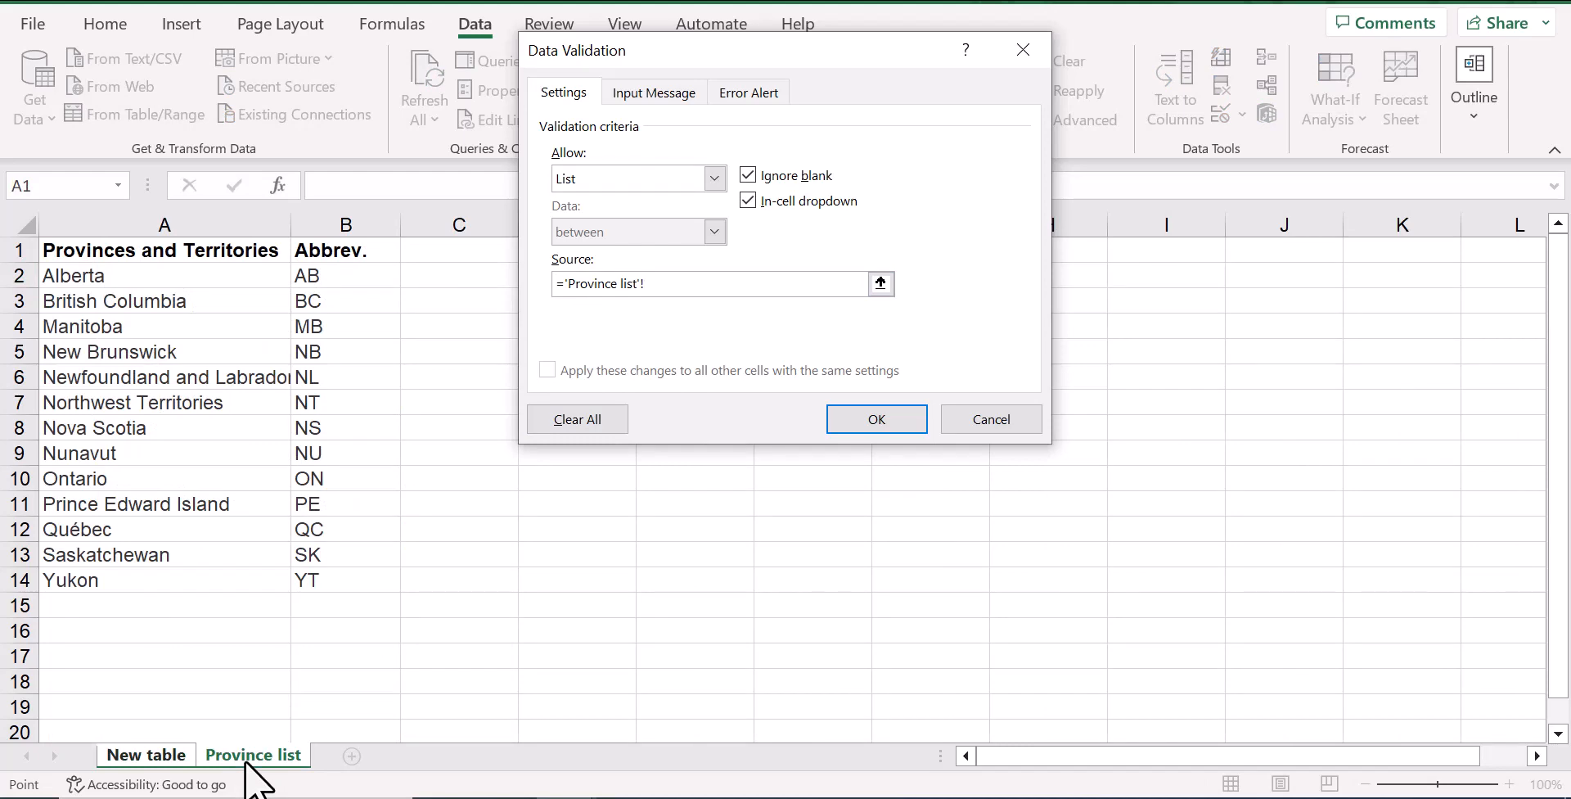
pyautogui.moveTo(183, 274); pyautogui.dragTo(180, 571)
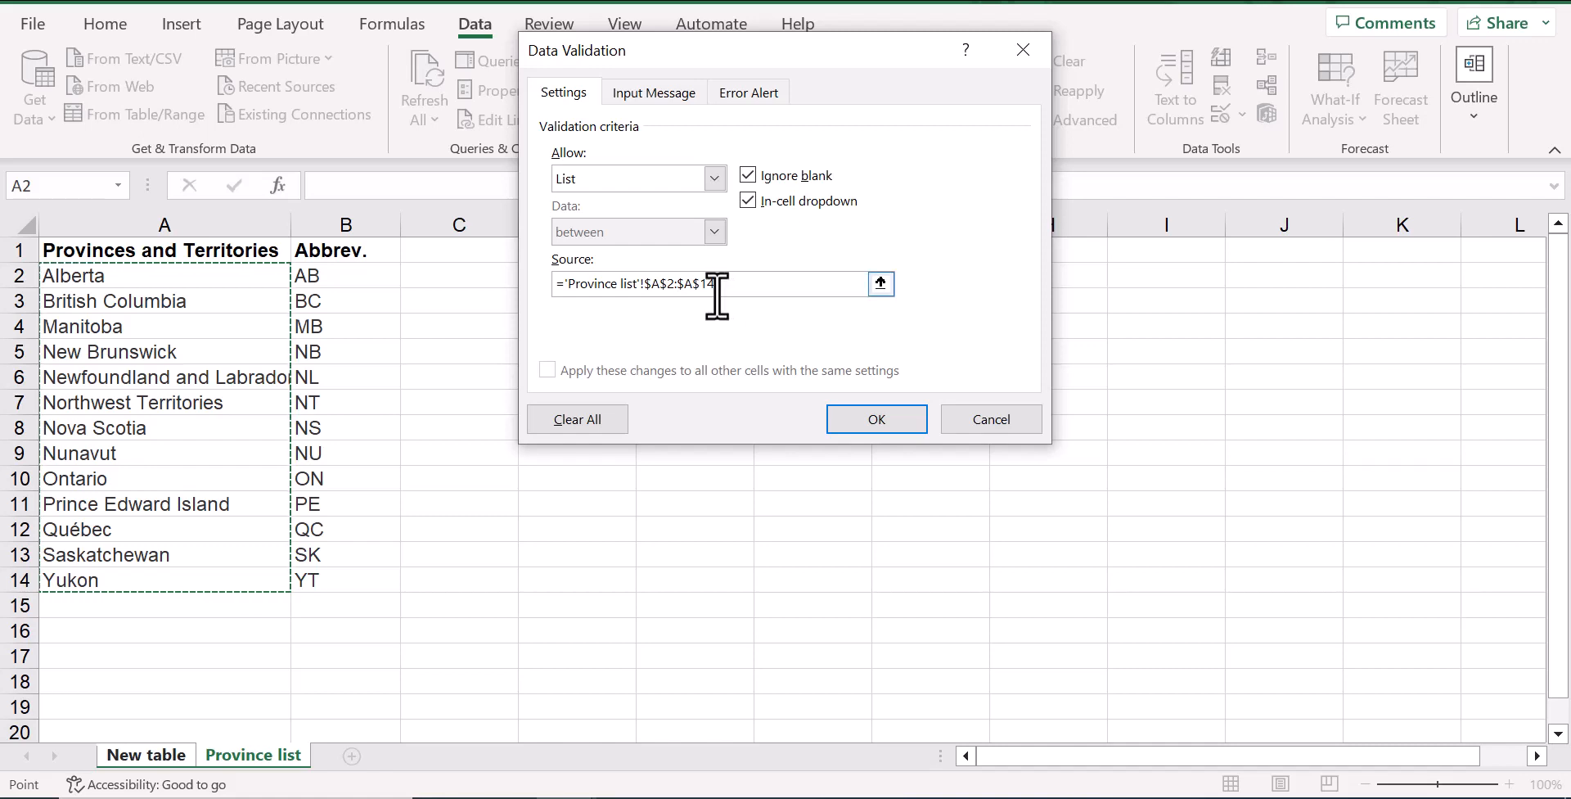
# Add the validation input message "Select from list" with the title "Prov/Terr" and apply the validation to E2
pyautogui.click(664, 96)
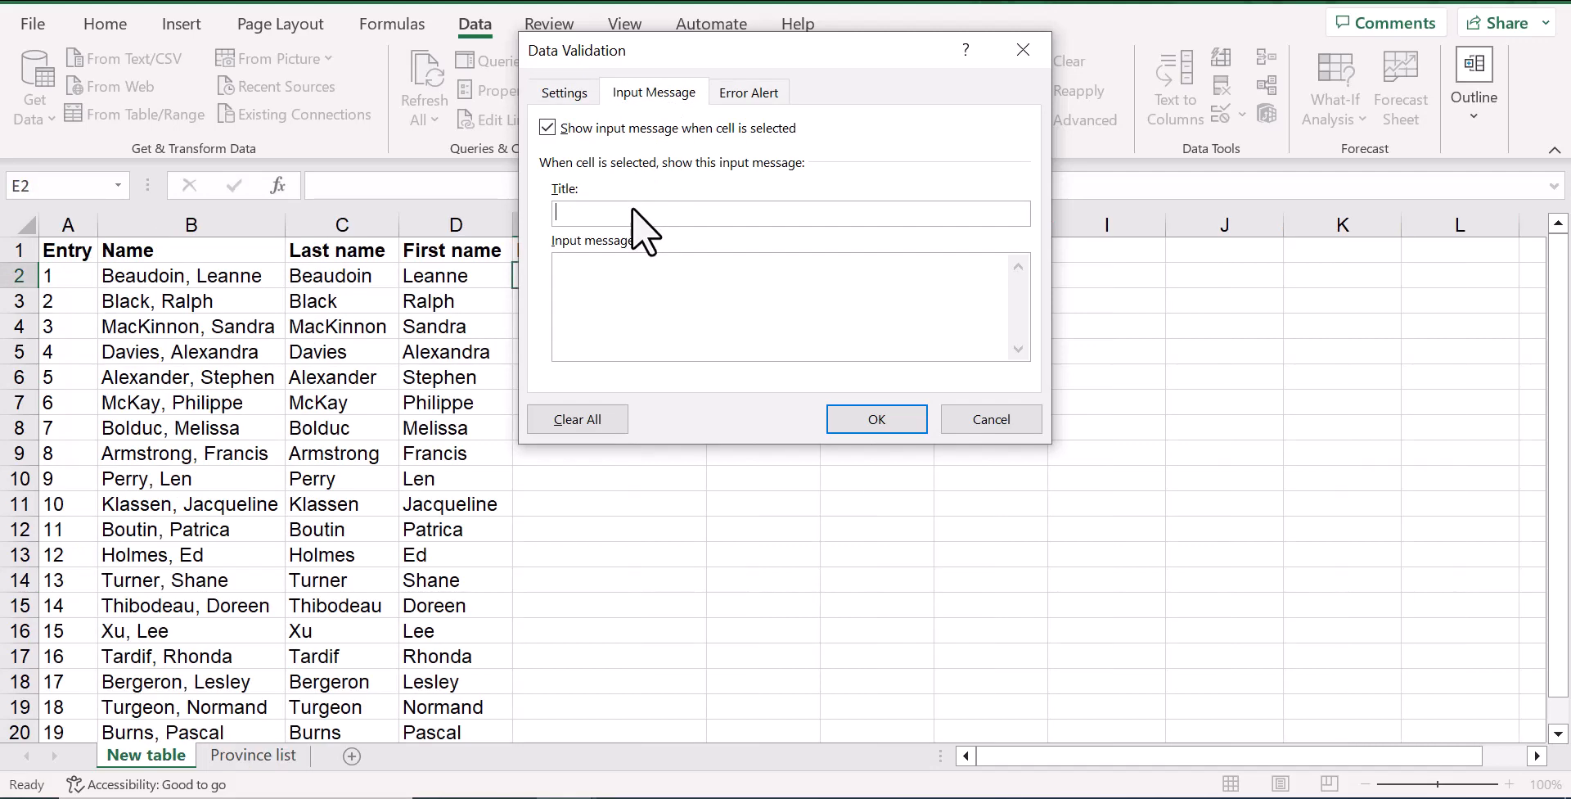
pyautogui.write('Prov/Terr')
pyautogui.click(630, 275)
pyautogui.write('Select from list')
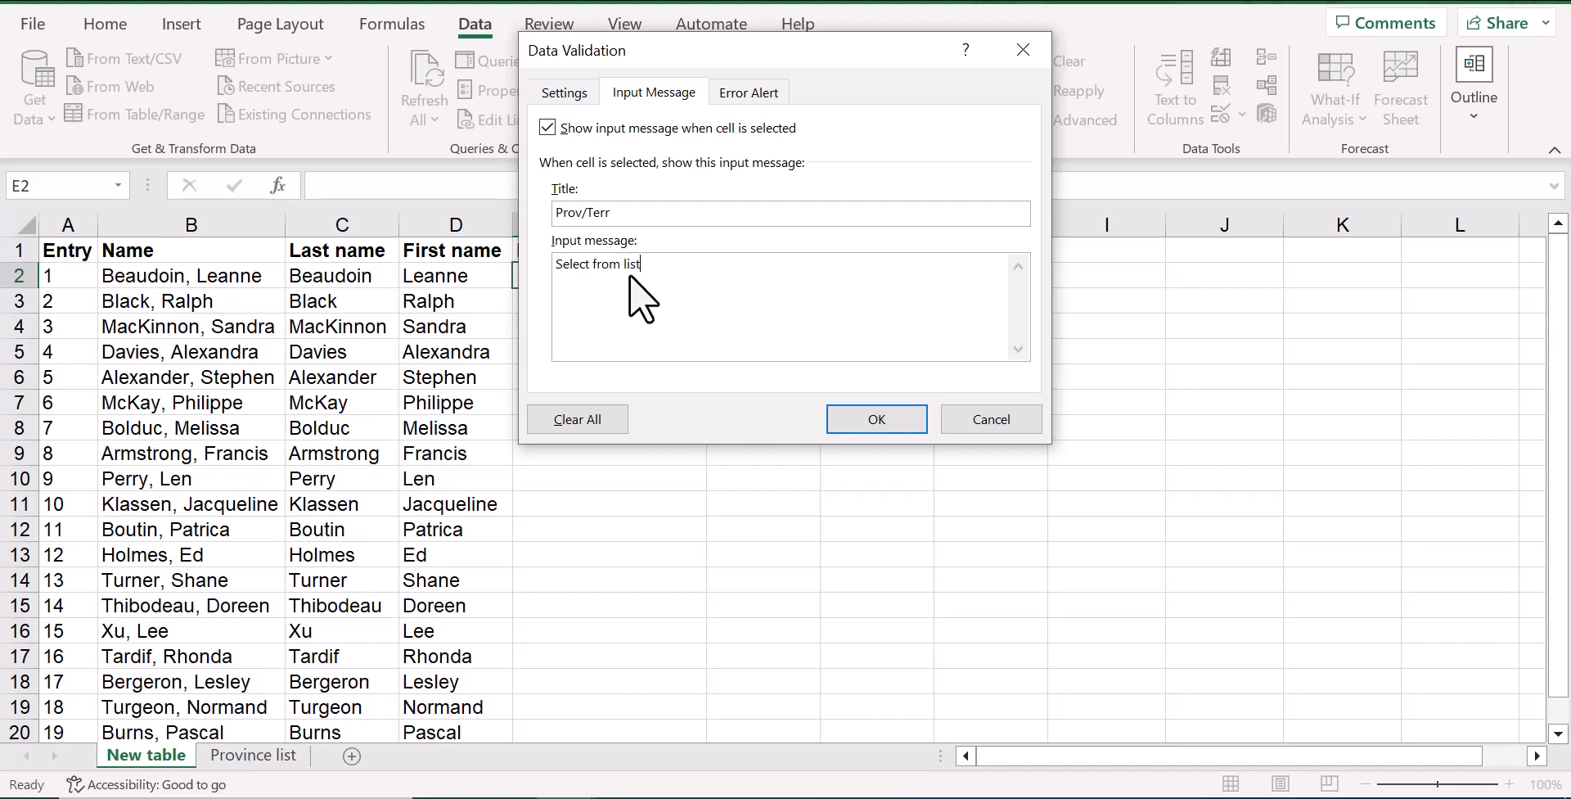
pyautogui.click(882, 430)
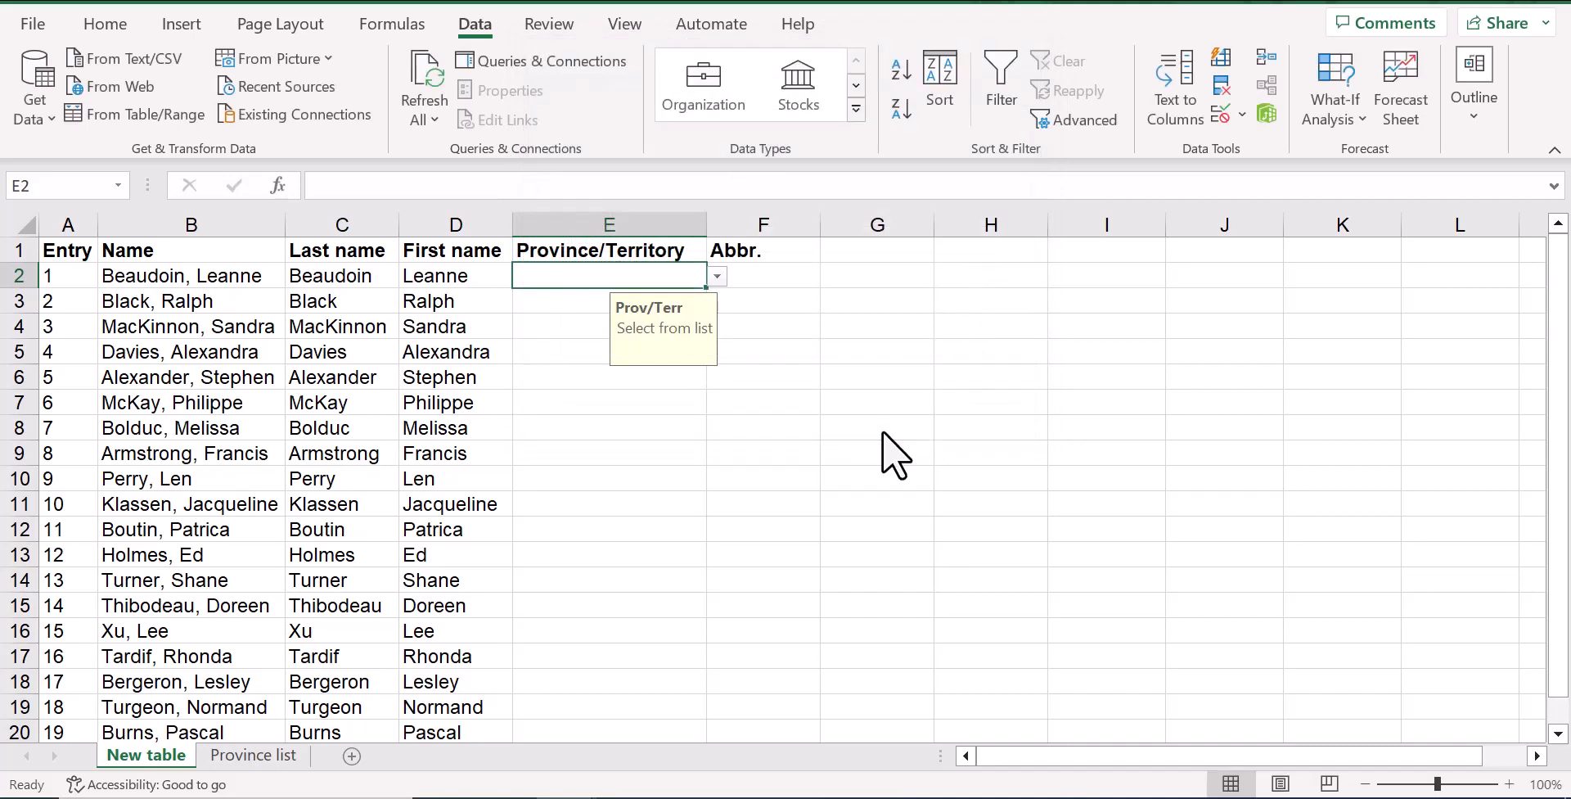
# Check the province choices in E2 and fill its dropdown validation down through E21
pyautogui.click(717, 275)
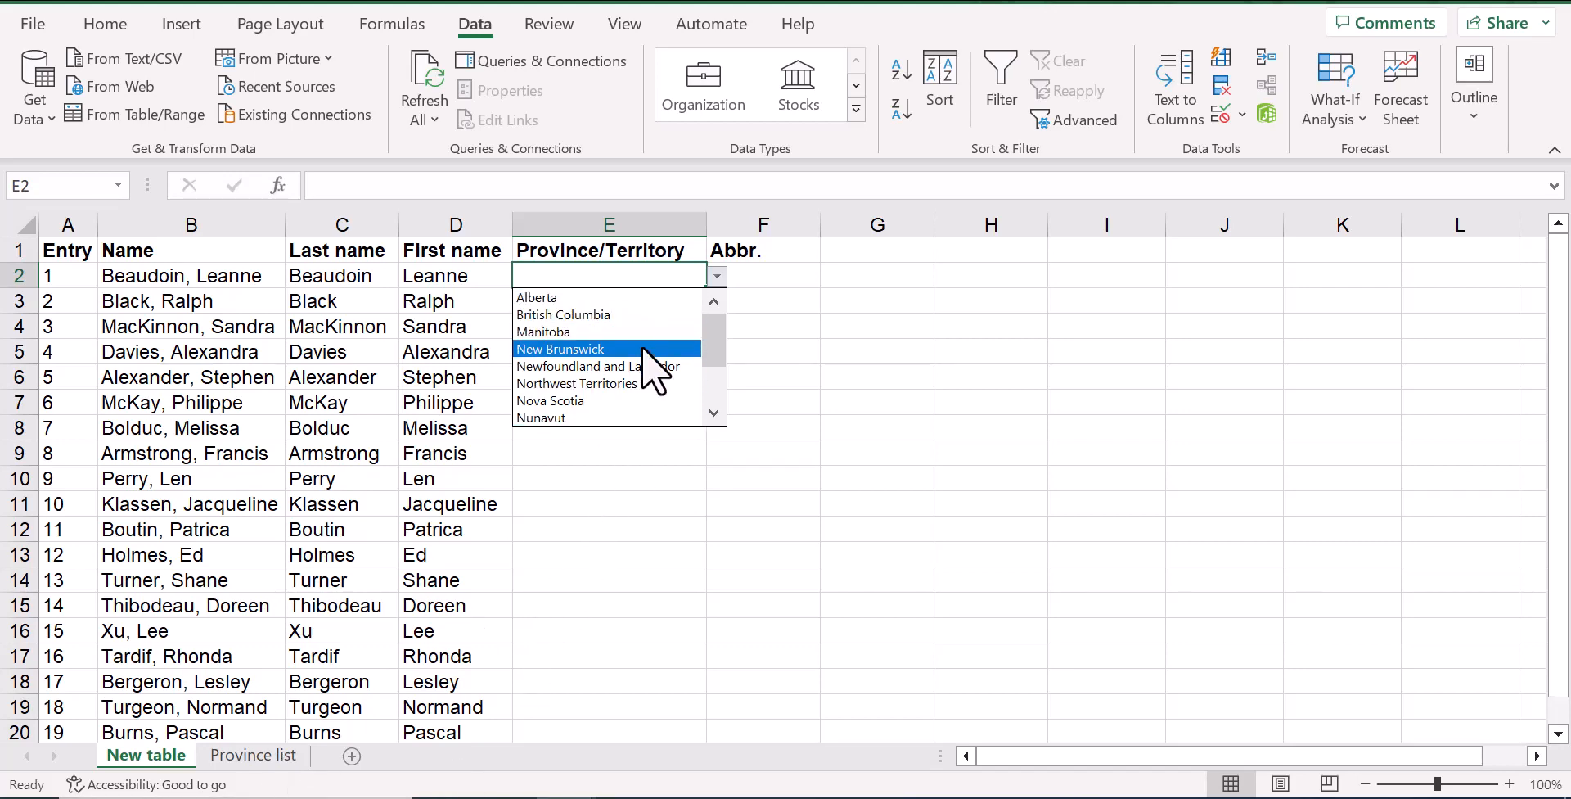
pyautogui.press('Escape')
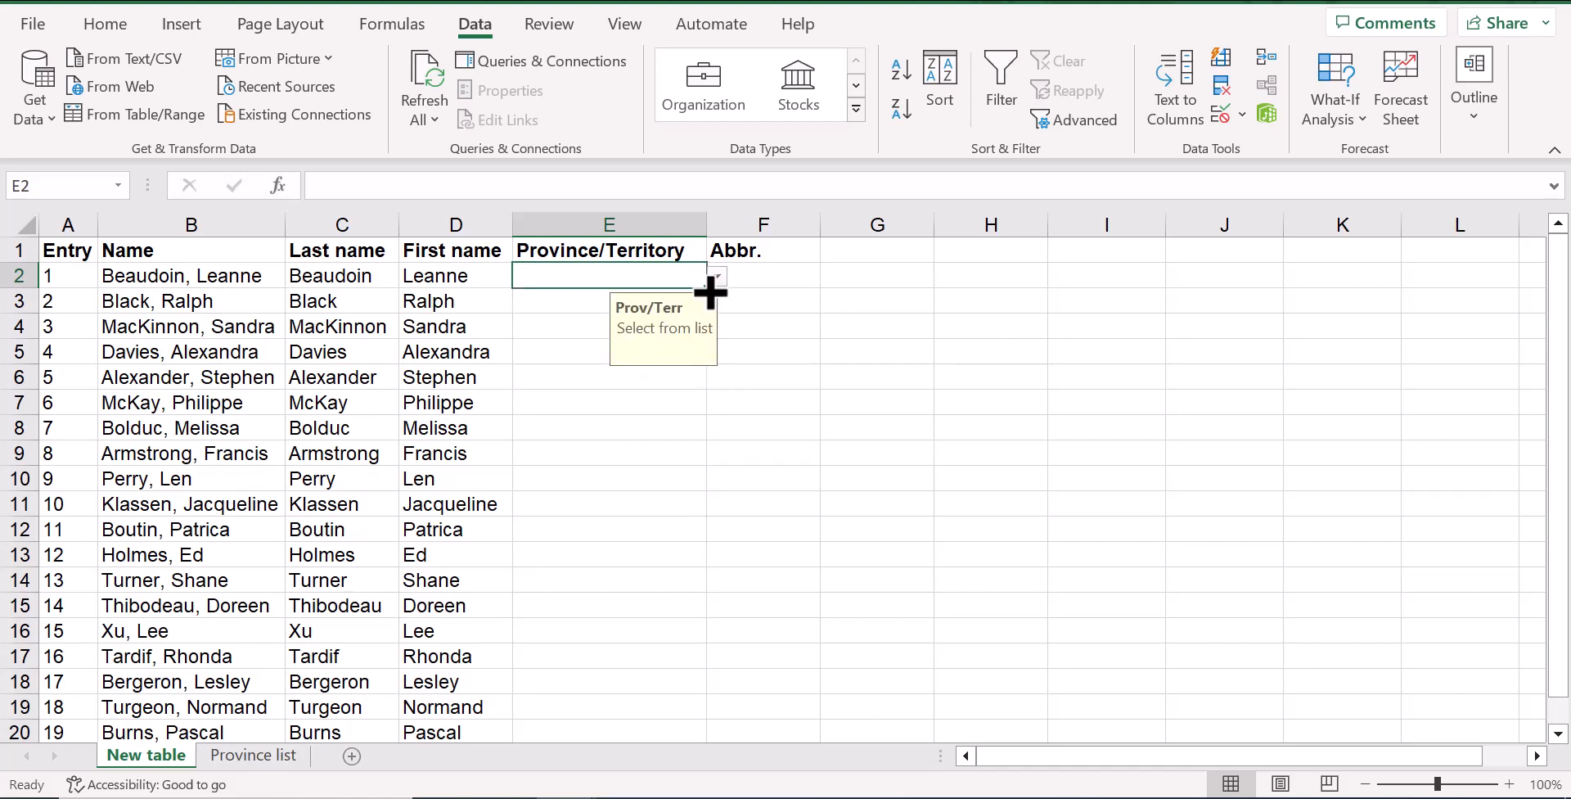
pyautogui.moveTo(710, 291)
pyautogui.mouseDown()
pyautogui.moveTo(709, 757)
pyautogui.moveTo(702, 690)
pyautogui.mouseUp()
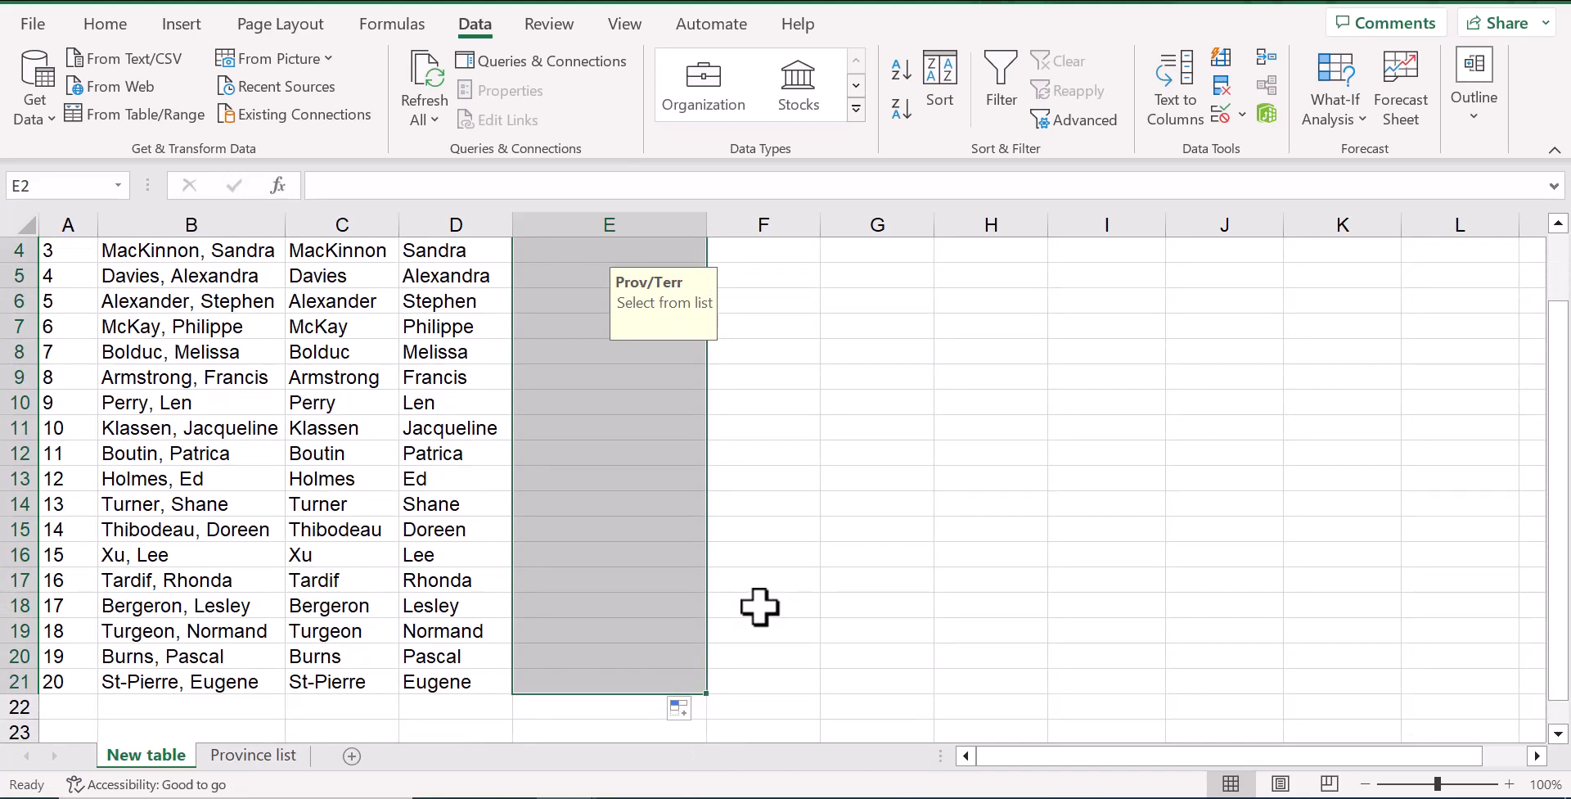
pyautogui.click(634, 550)
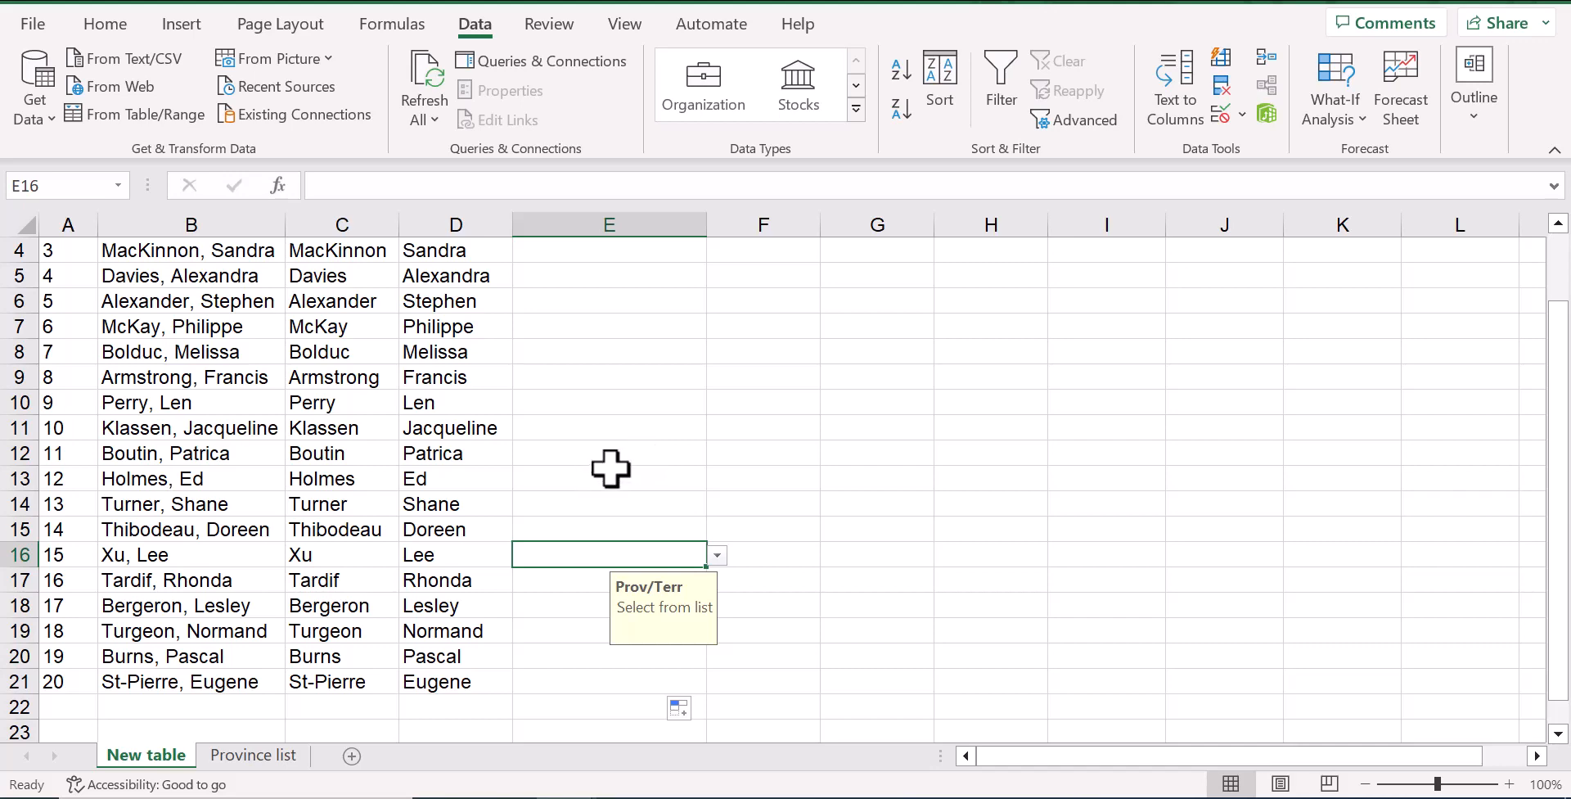
# Paste the copied province and territory entries into the Province/Territory column starting at E2 and autofit the column width
pyautogui.scroll(1, 605, 369)
pyautogui.click(581, 276)
pyautogui.hotkey('ctrl', 'v')
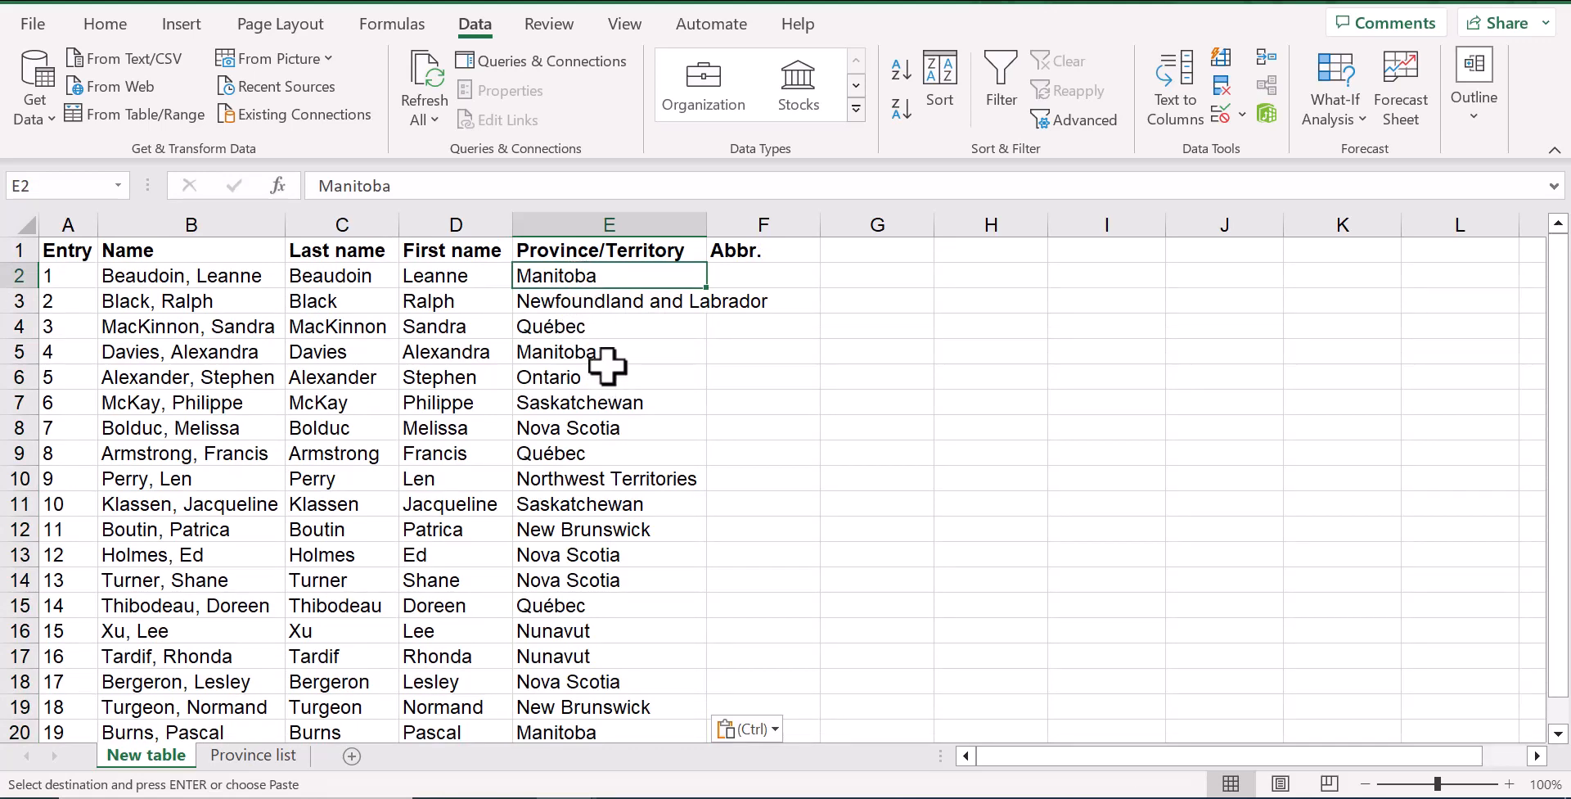
pyautogui.doubleClick(703, 225)
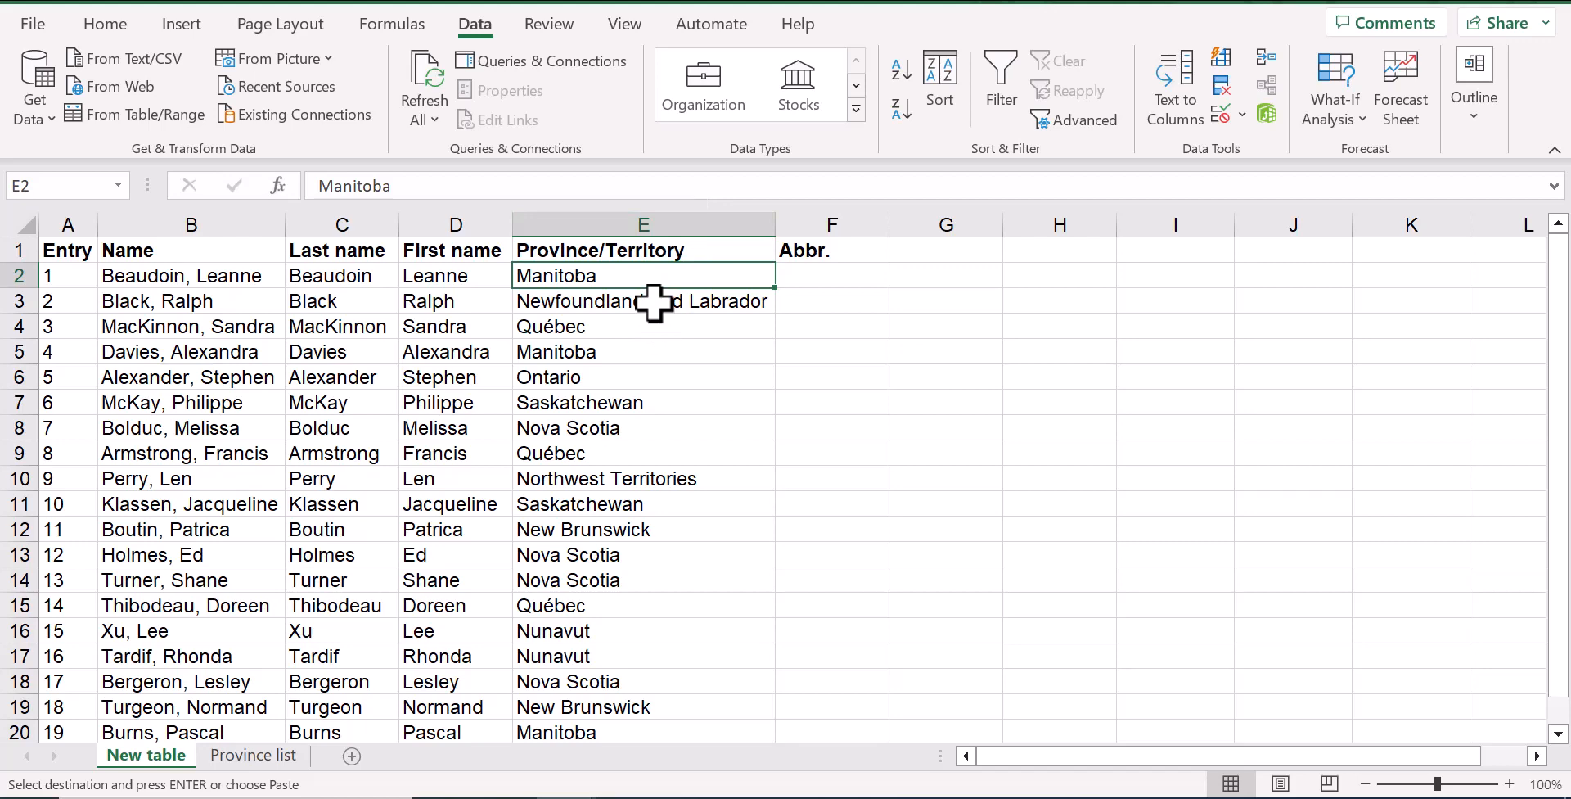
# Start an XLOOKUP formula in cell F2 of the Abbr. column with E2 as the lookup value
pyautogui.click(840, 273)
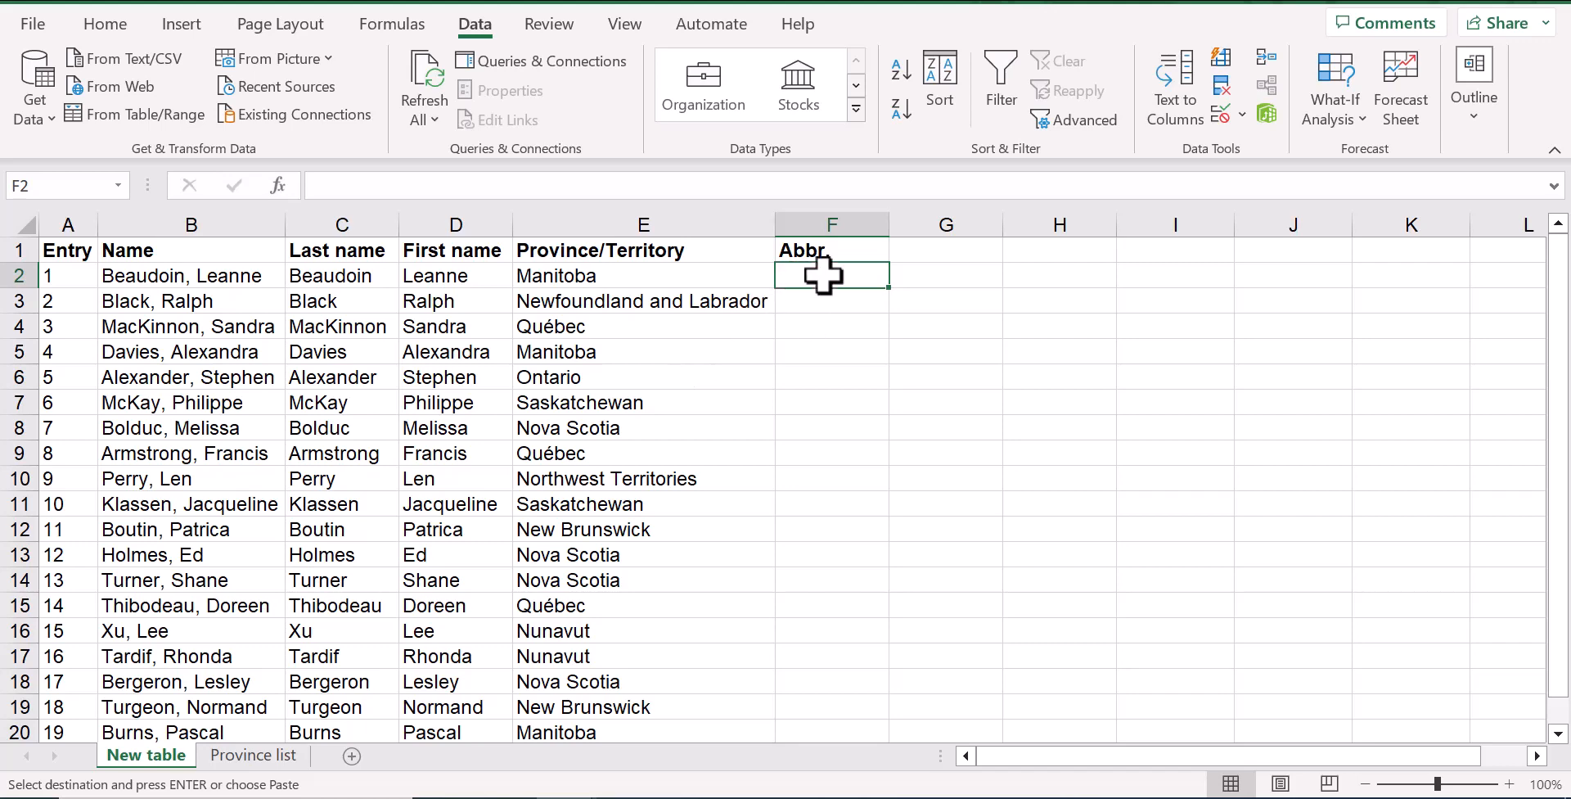
pyautogui.click(407, 187)
pyautogui.write('=')
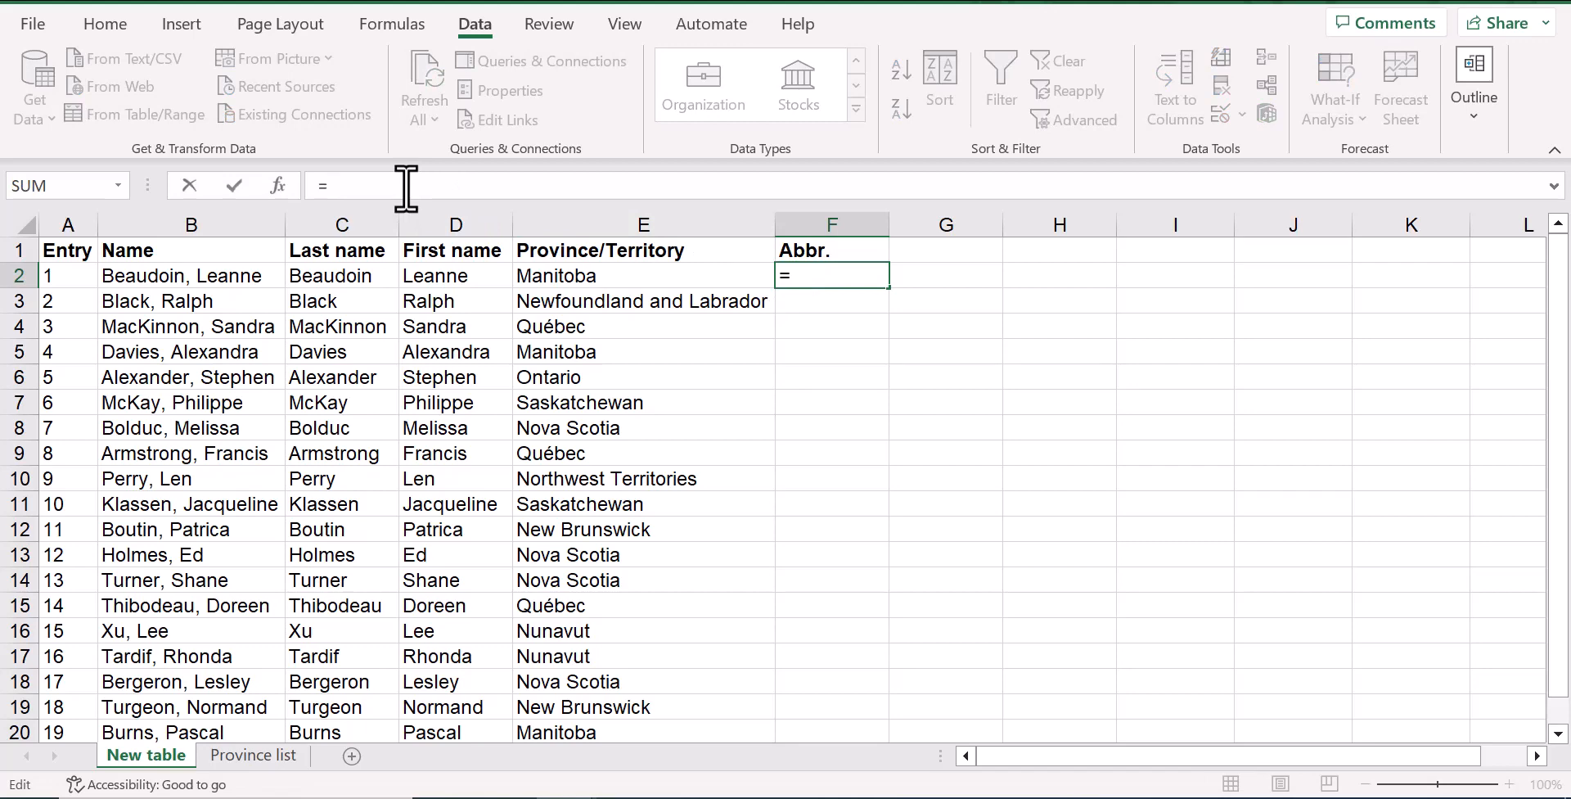
pyautogui.write('xlook')
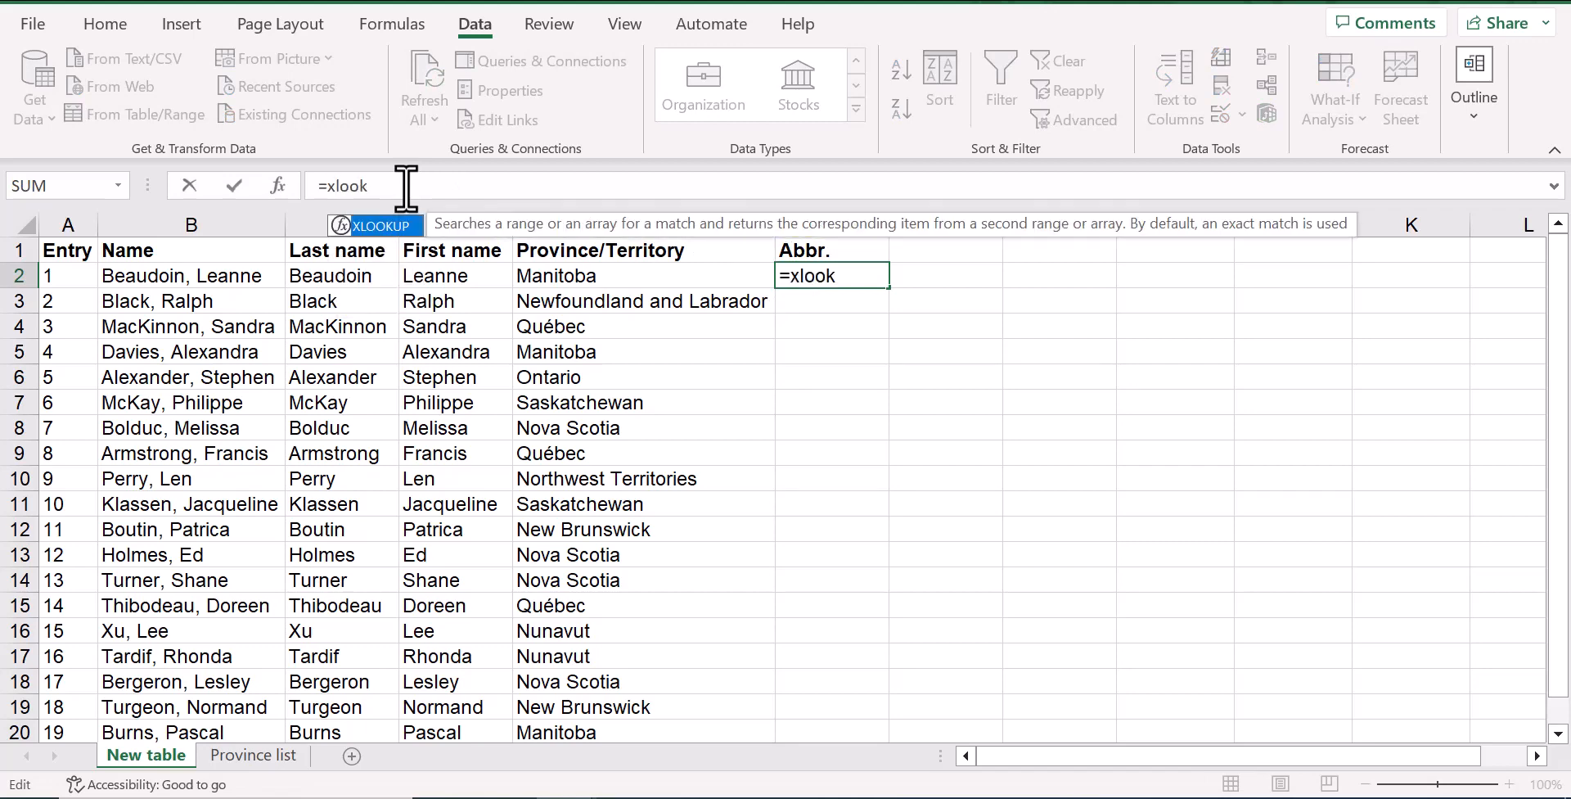
pyautogui.write('up(')
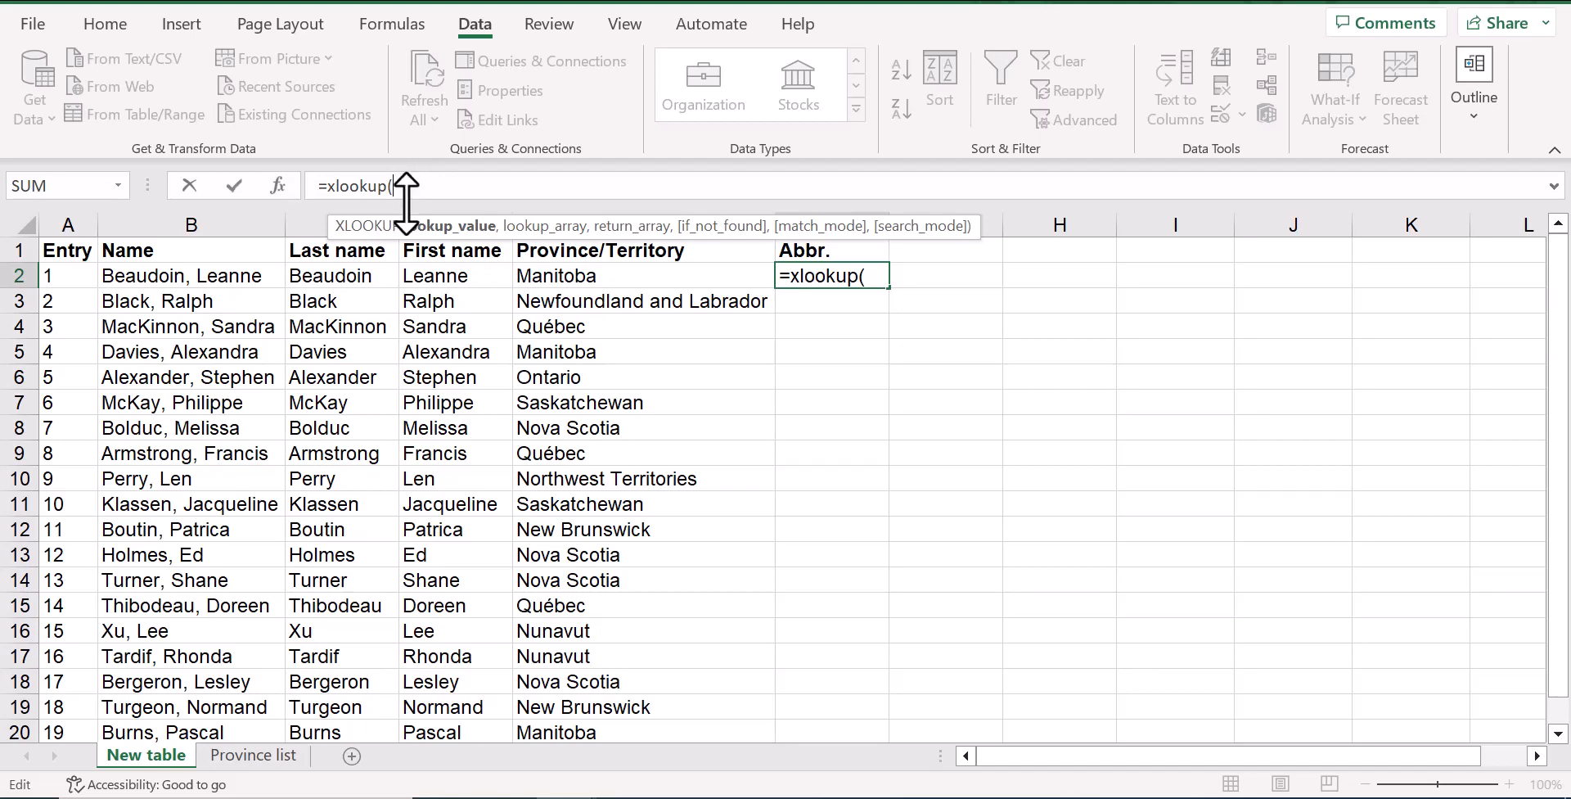
pyautogui.click(565, 273)
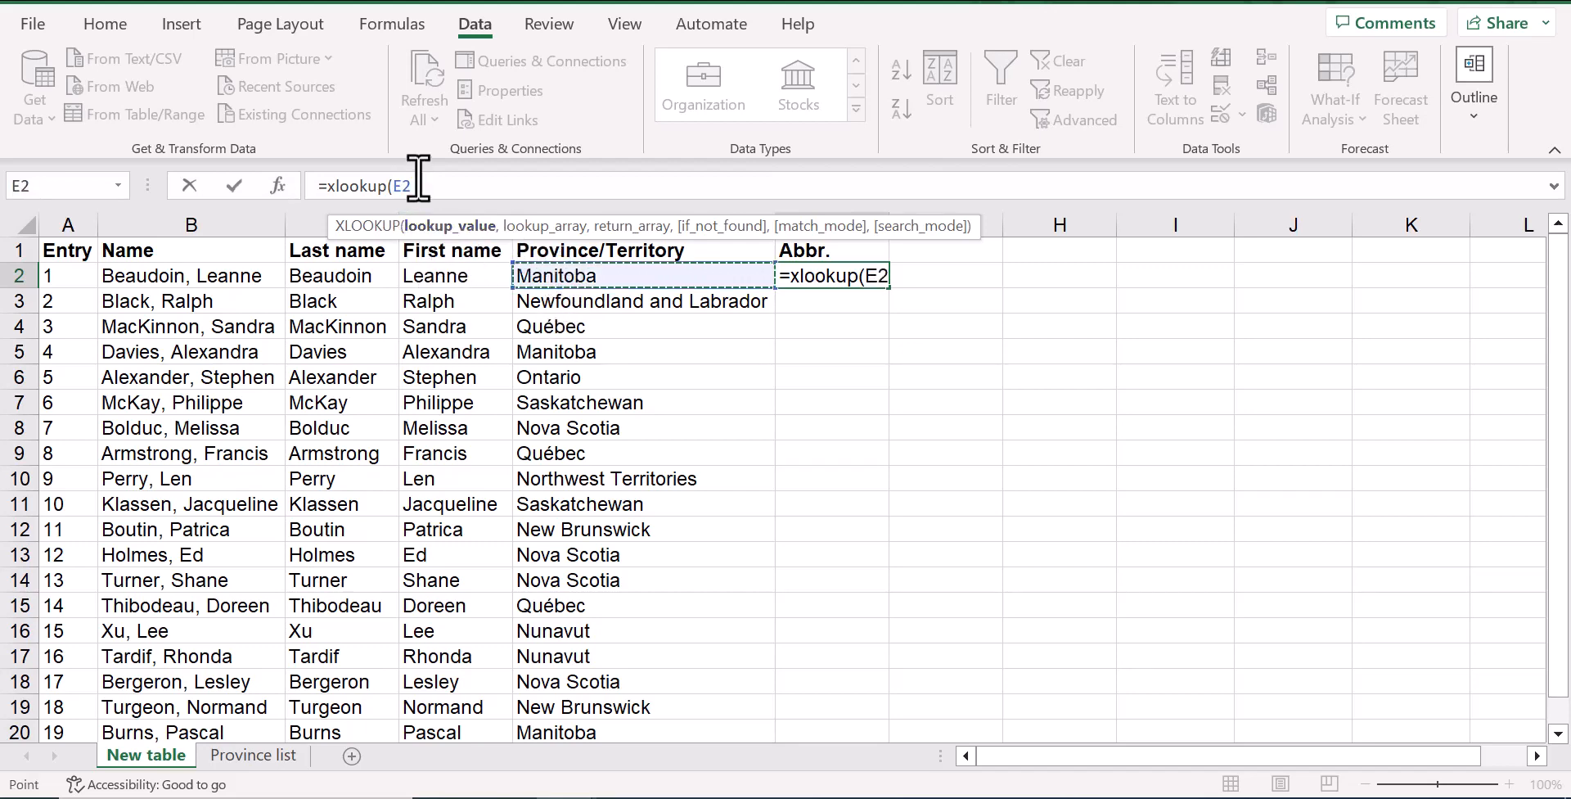
pyautogui.write(',')
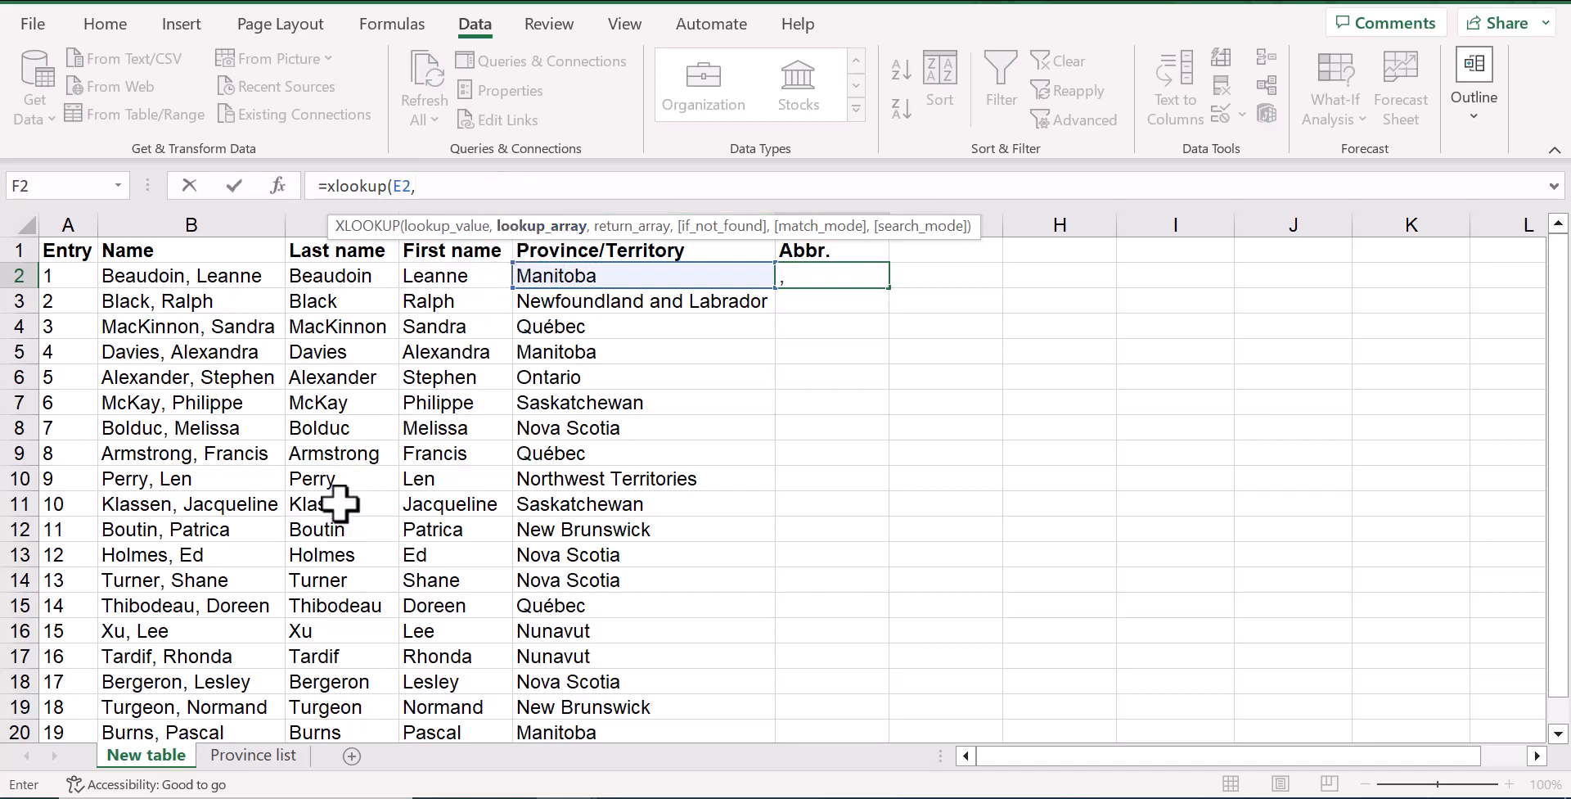
# Set the formula's lookup array to the absolute range $A$2:$A$14 on the Province list sheet
pyautogui.click(253, 756)
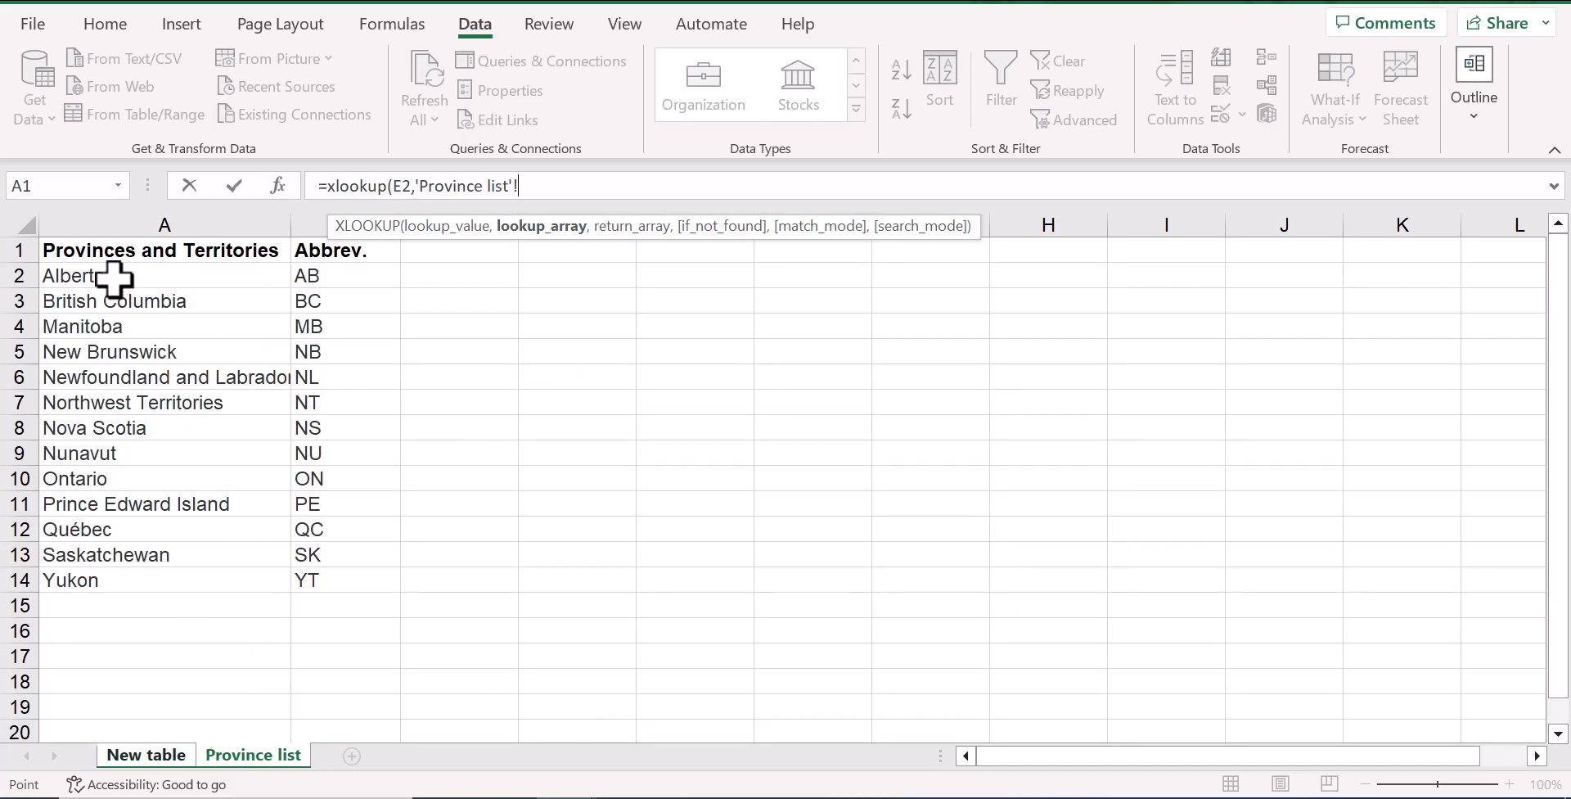
pyautogui.moveTo(114, 279); pyautogui.dragTo(105, 577)
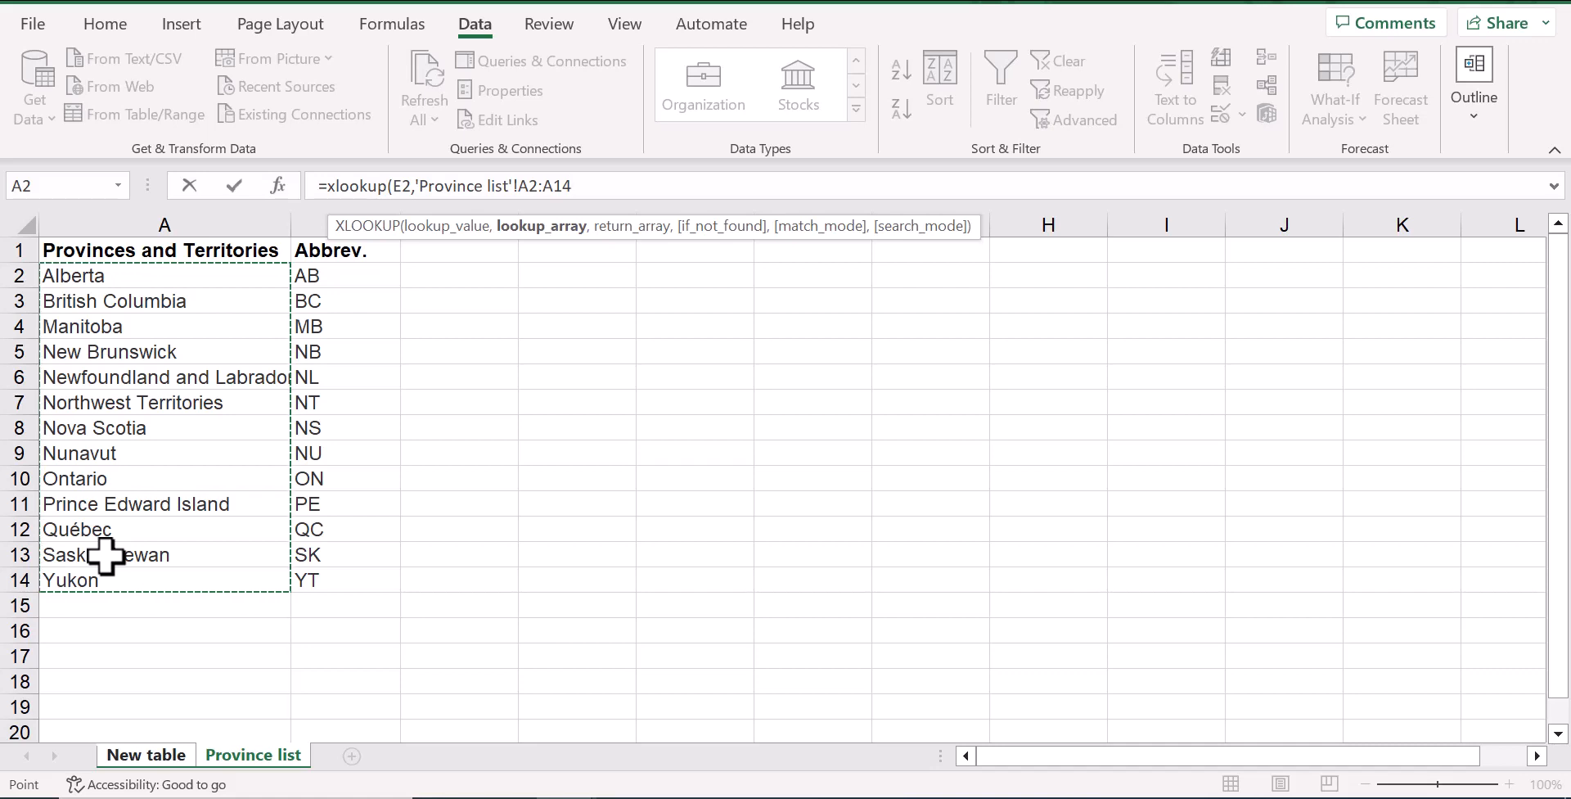
pyautogui.press('F4')
pyautogui.write(',')
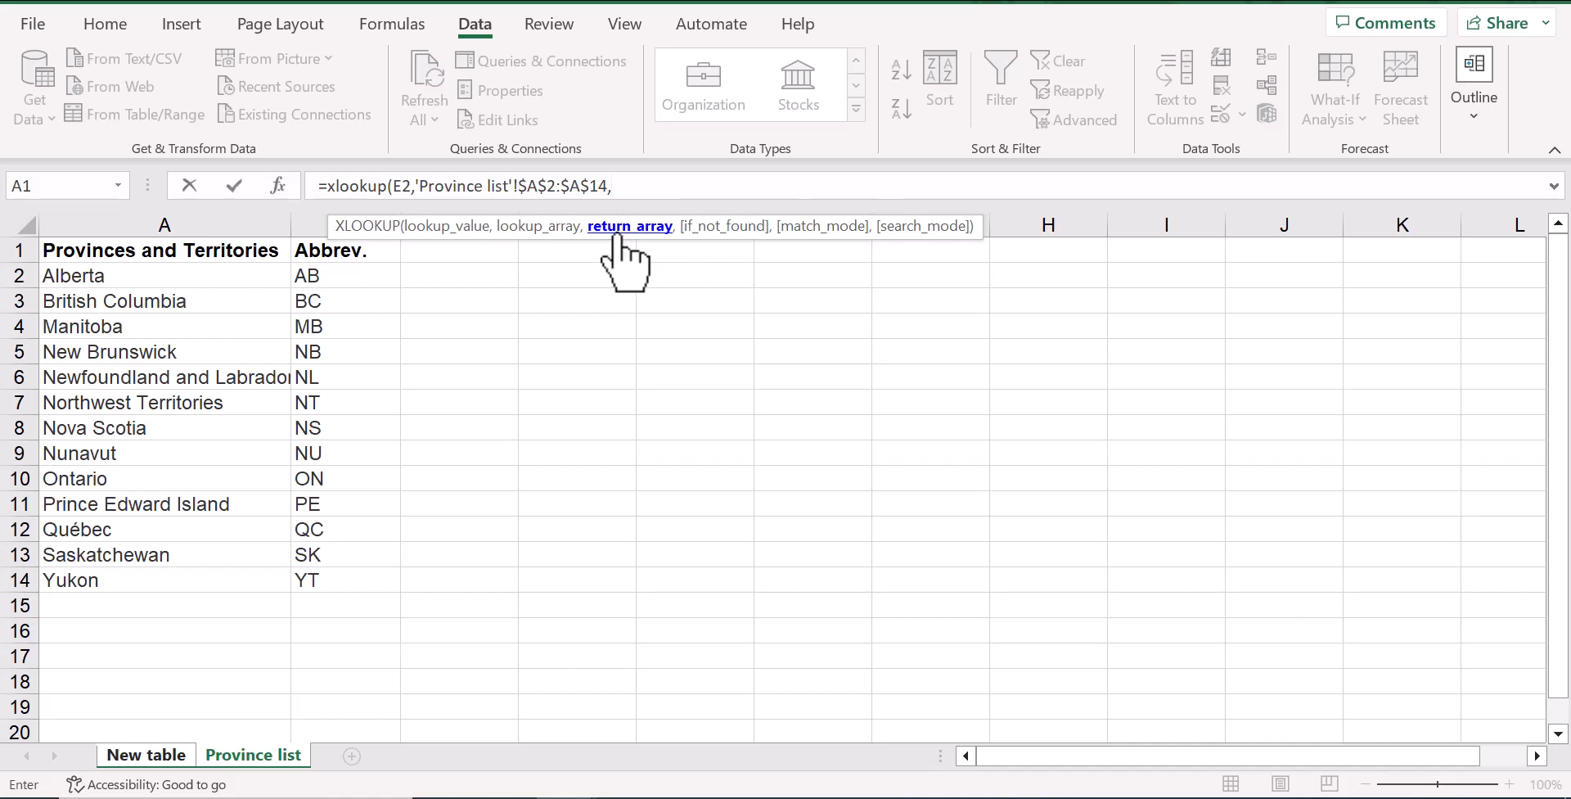
# Set the return array to the absolute range $B$2:$B$14 on the Province list sheet and complete the XLOOKUP formula
pyautogui.click(368, 280)
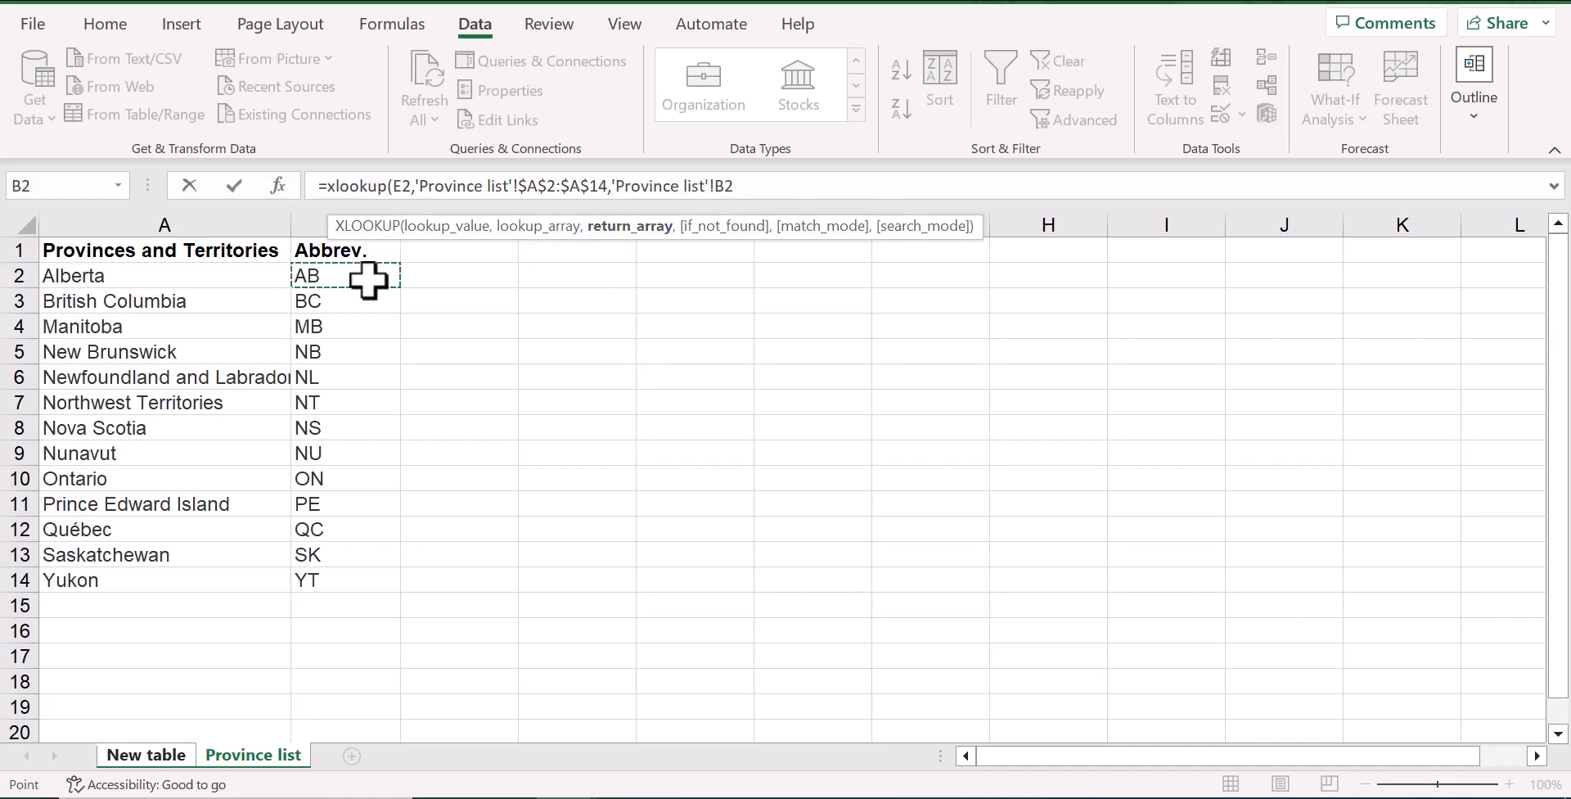
pyautogui.moveTo(368, 280); pyautogui.dragTo(361, 586)
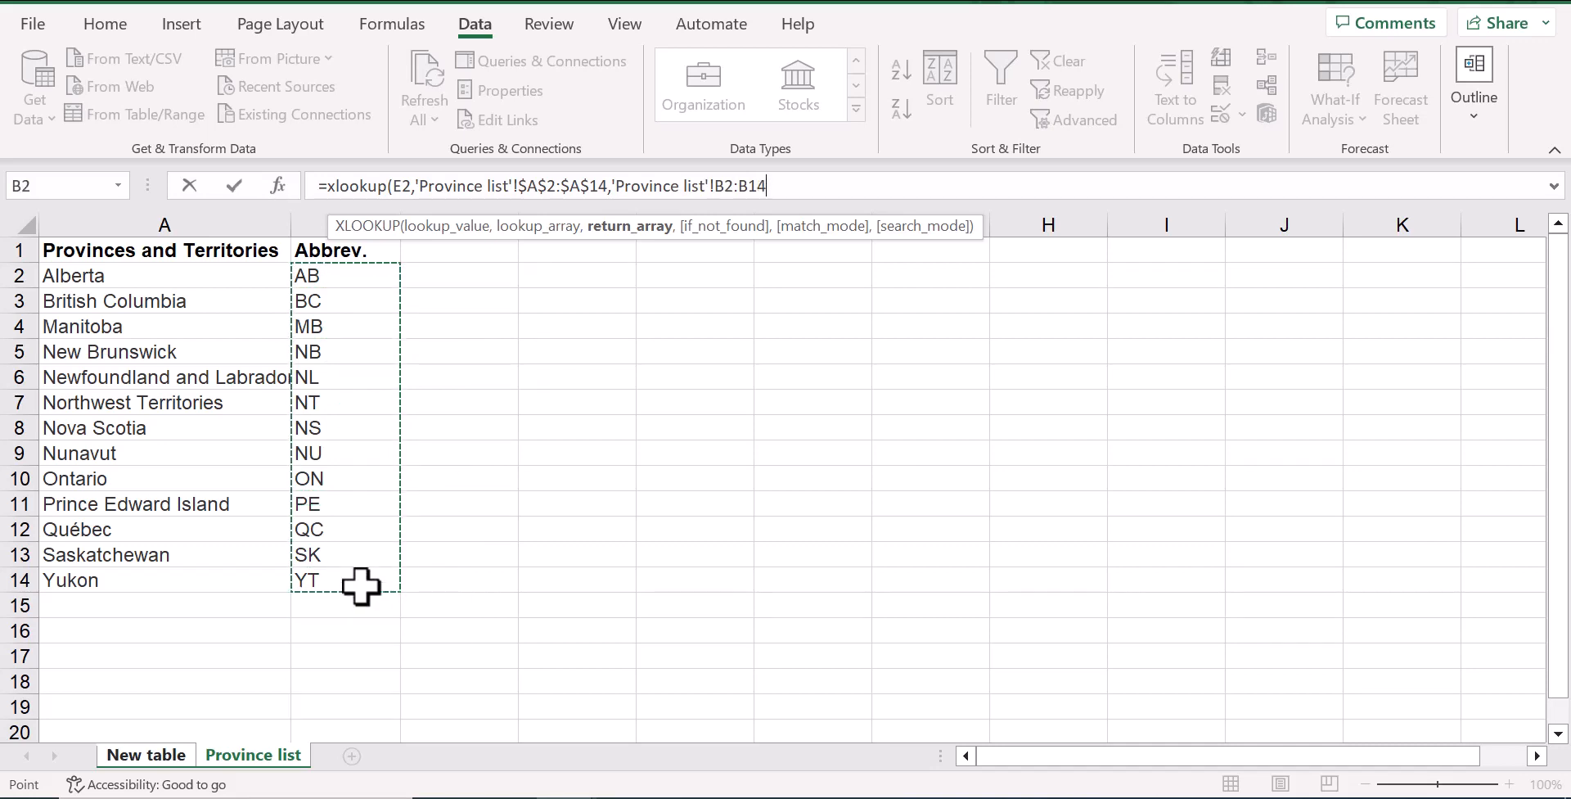
pyautogui.press('F4')
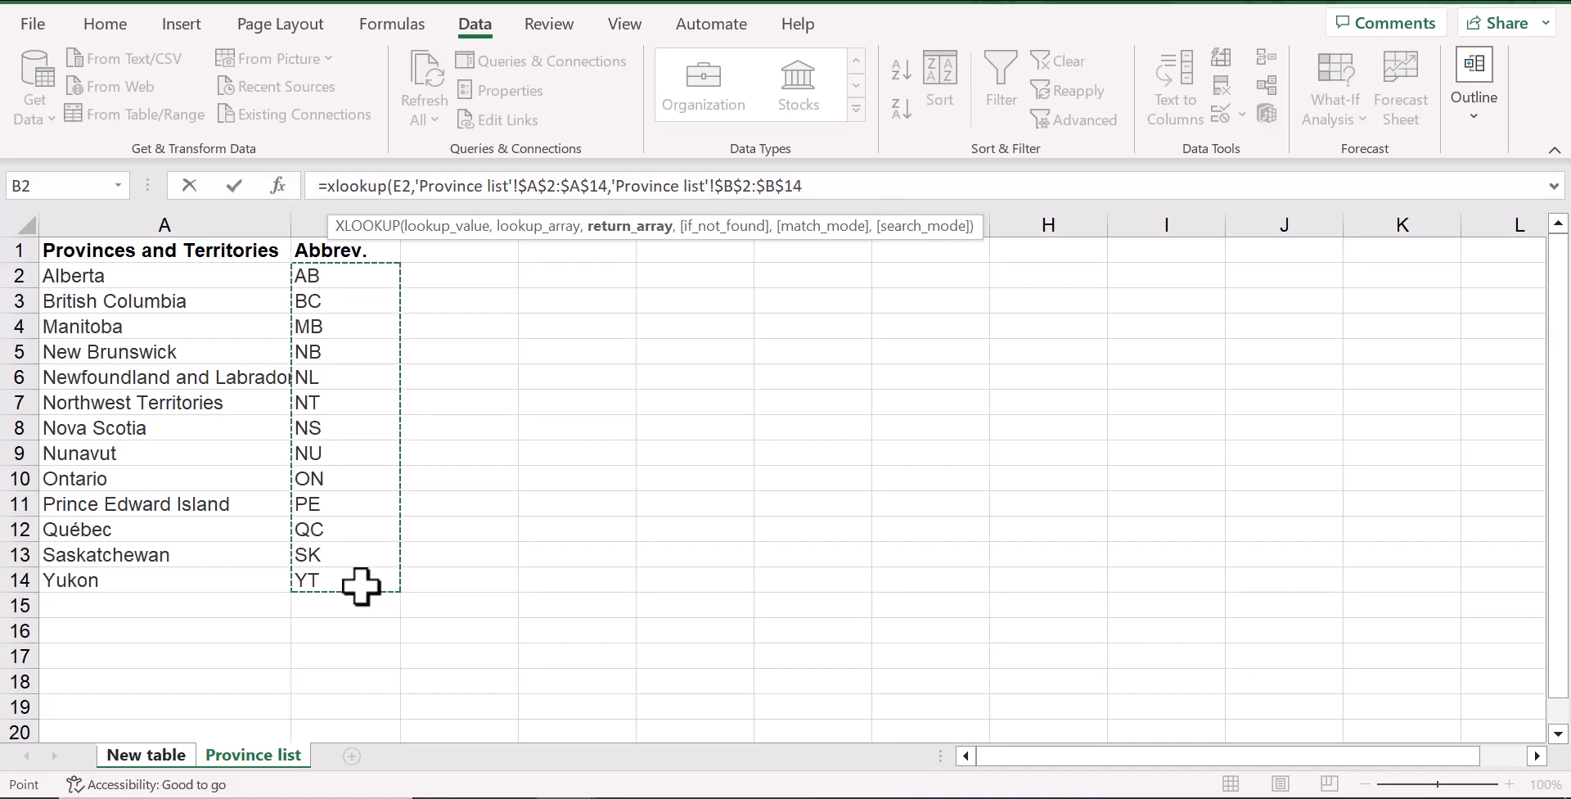
pyautogui.write(')')
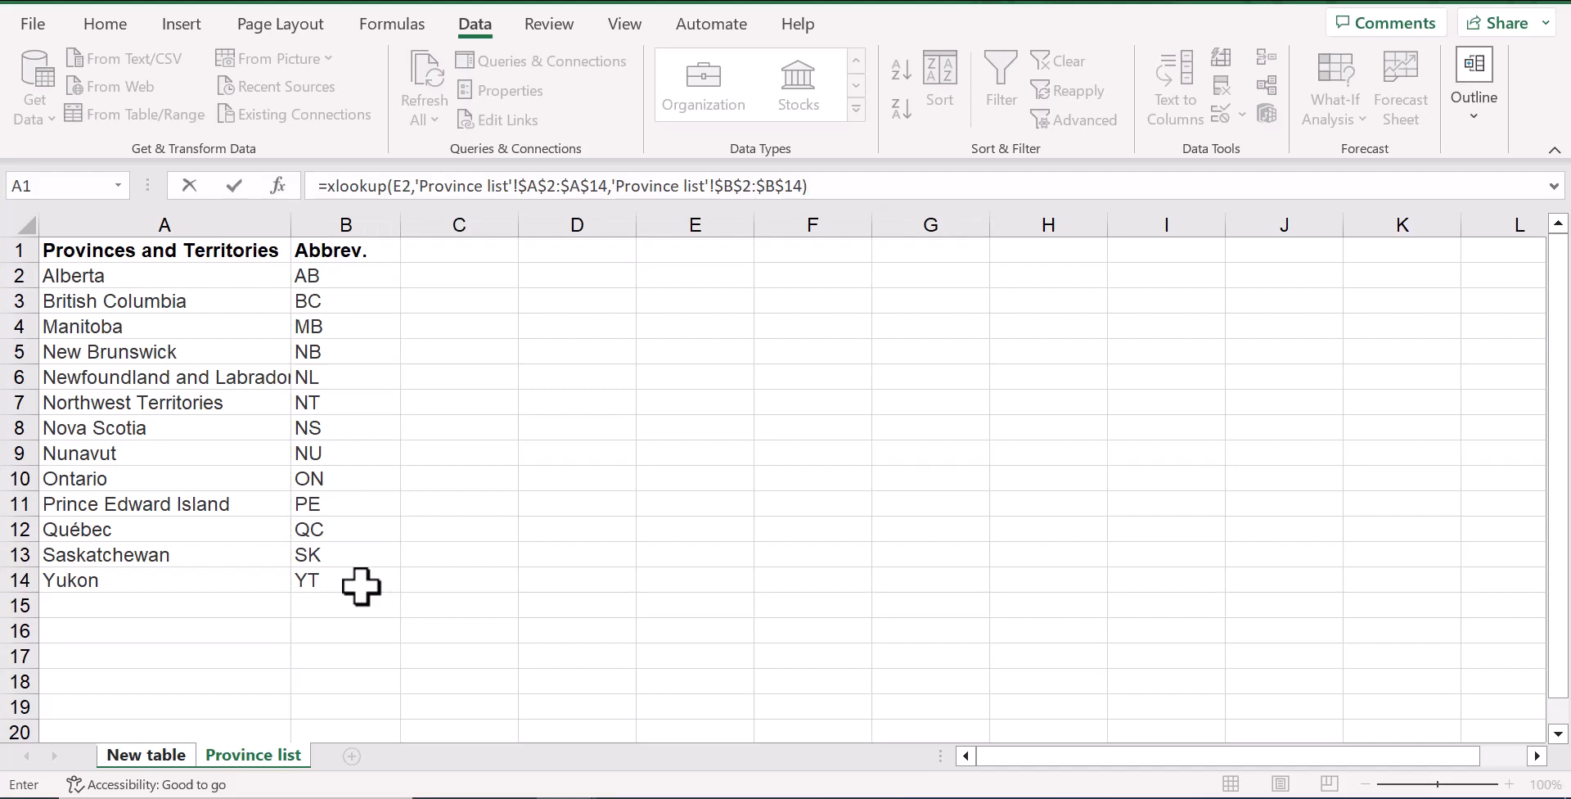
pyautogui.press('Return')
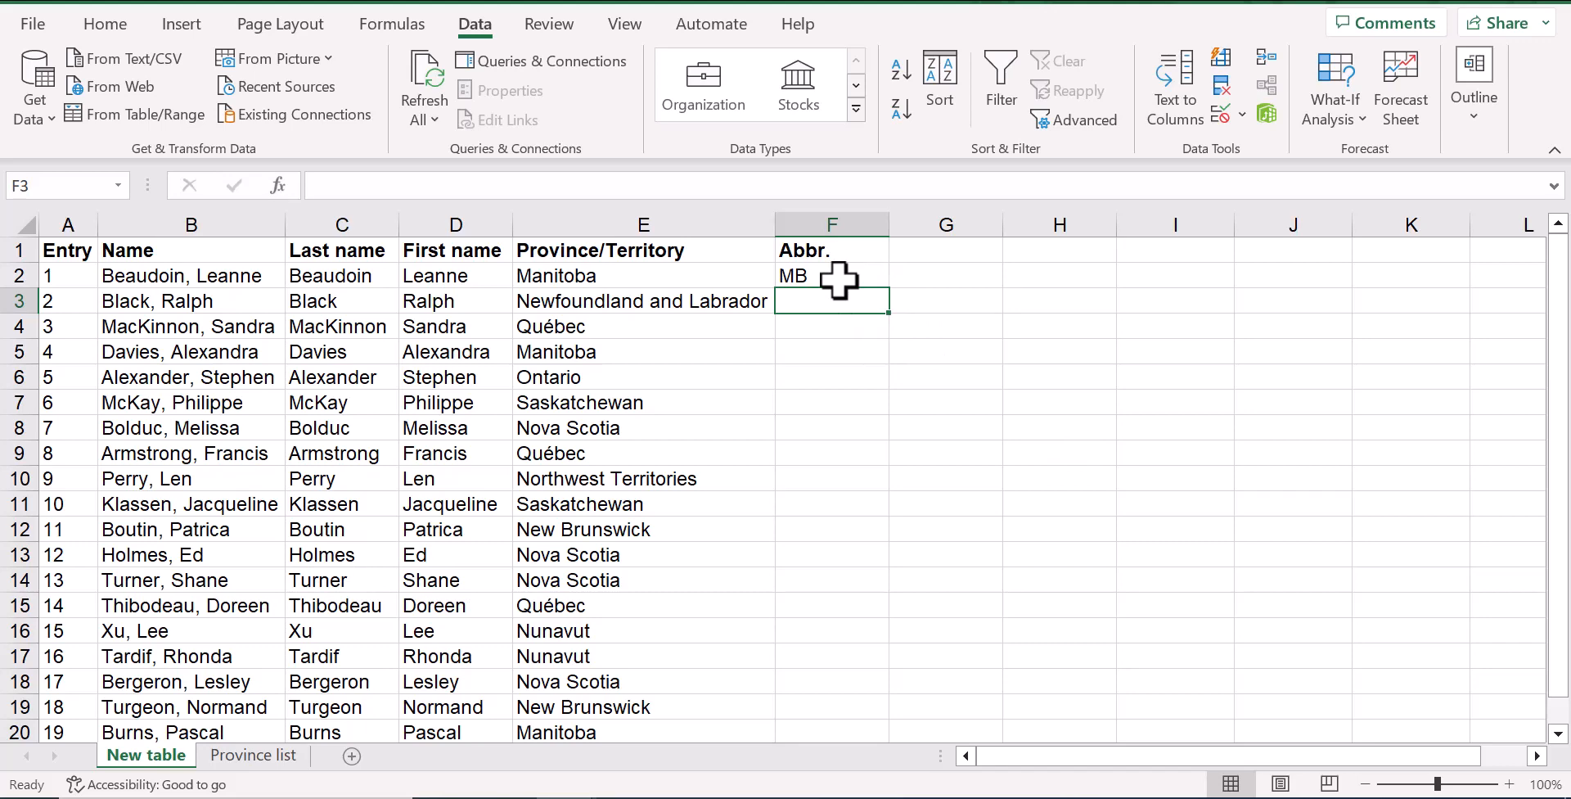
# Fill the XLOOKUP formula from F2 down the Abbr. column and check the copied formulas in F4 and F6
pyautogui.click(870, 276)
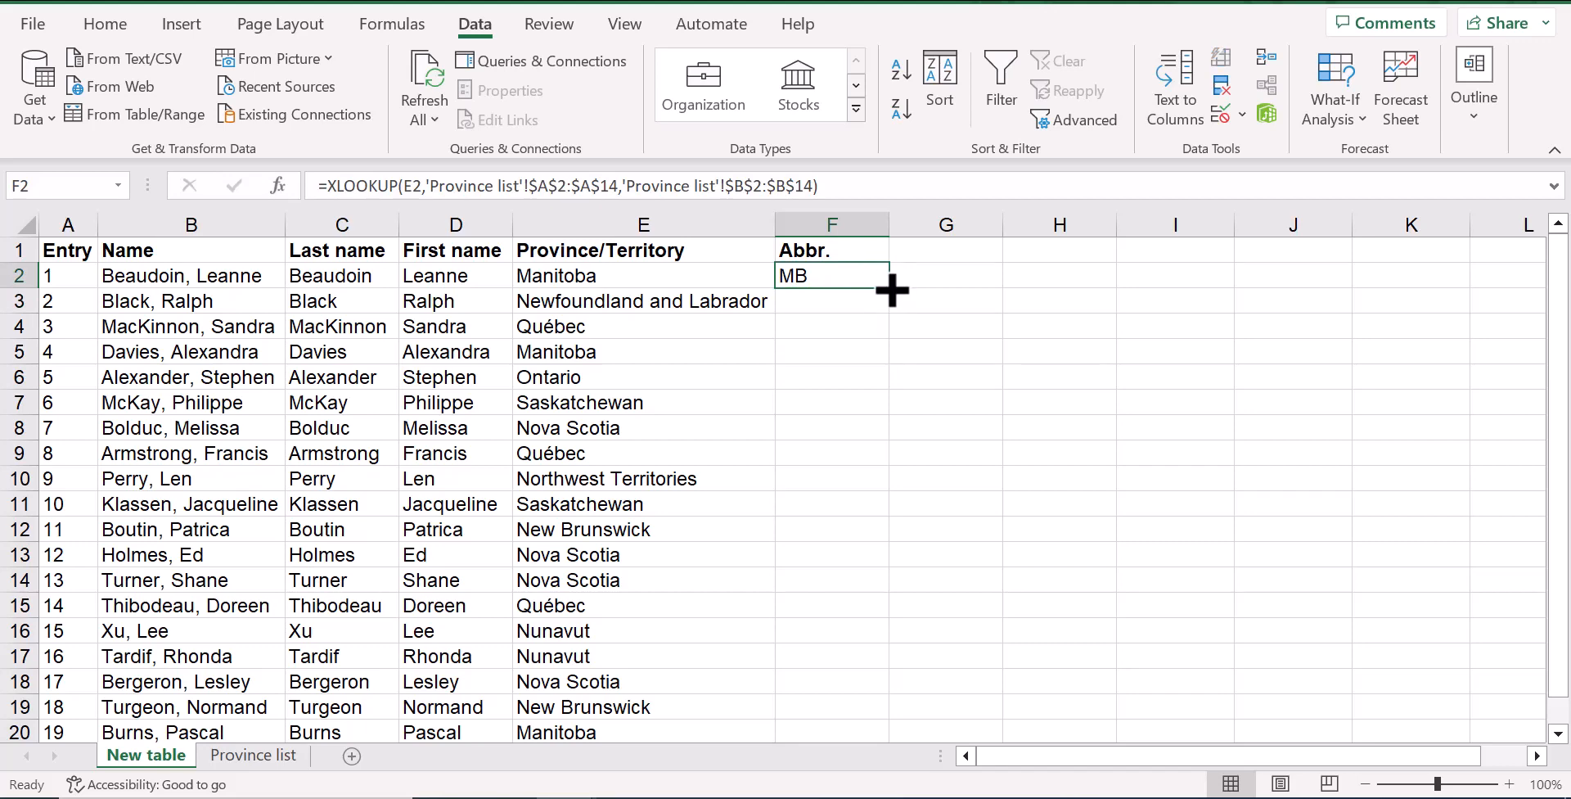
pyautogui.doubleClick(890, 288)
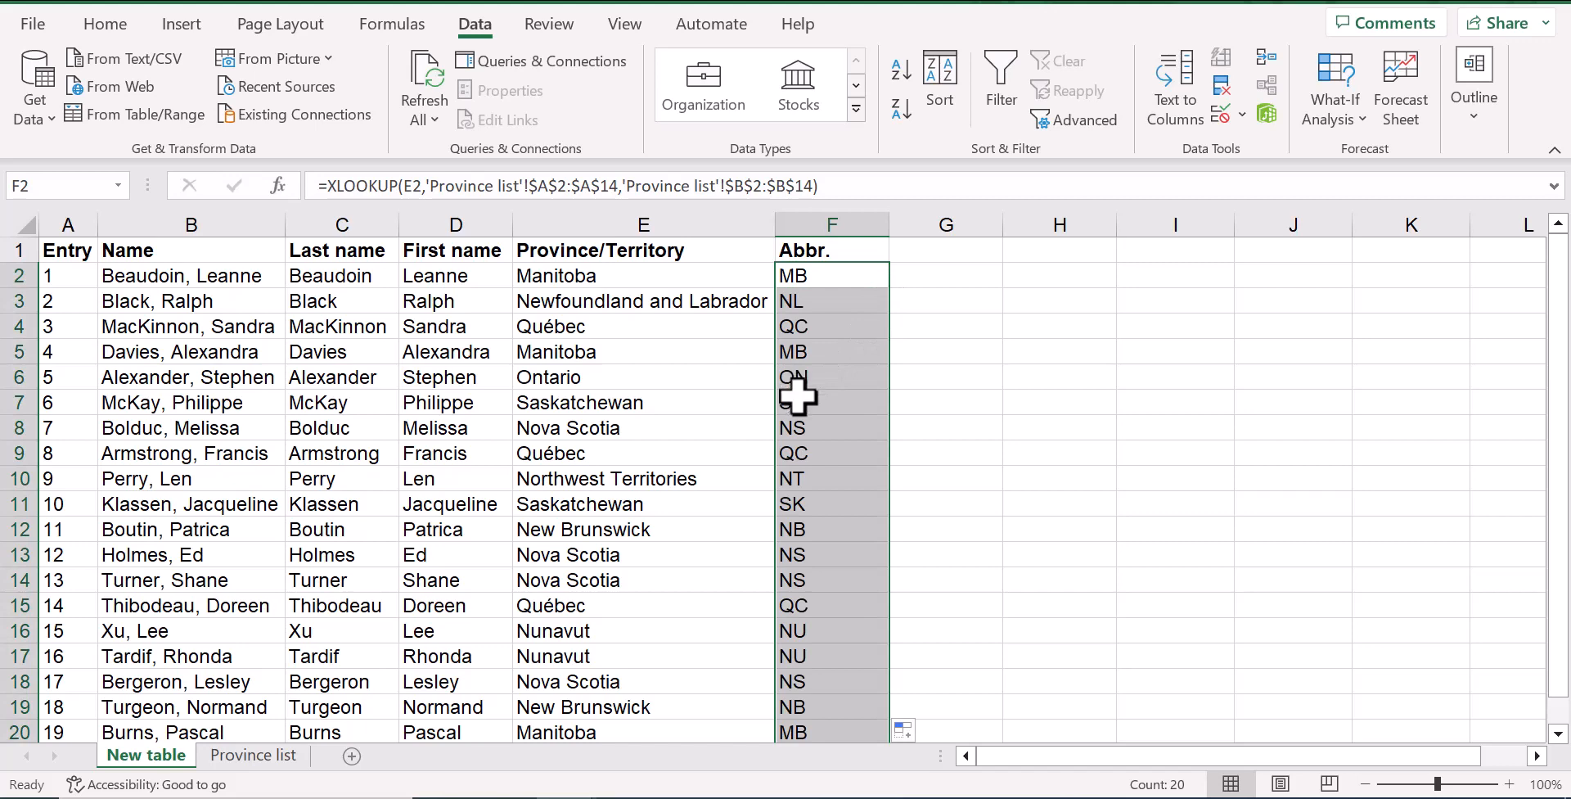
pyautogui.click(830, 331)
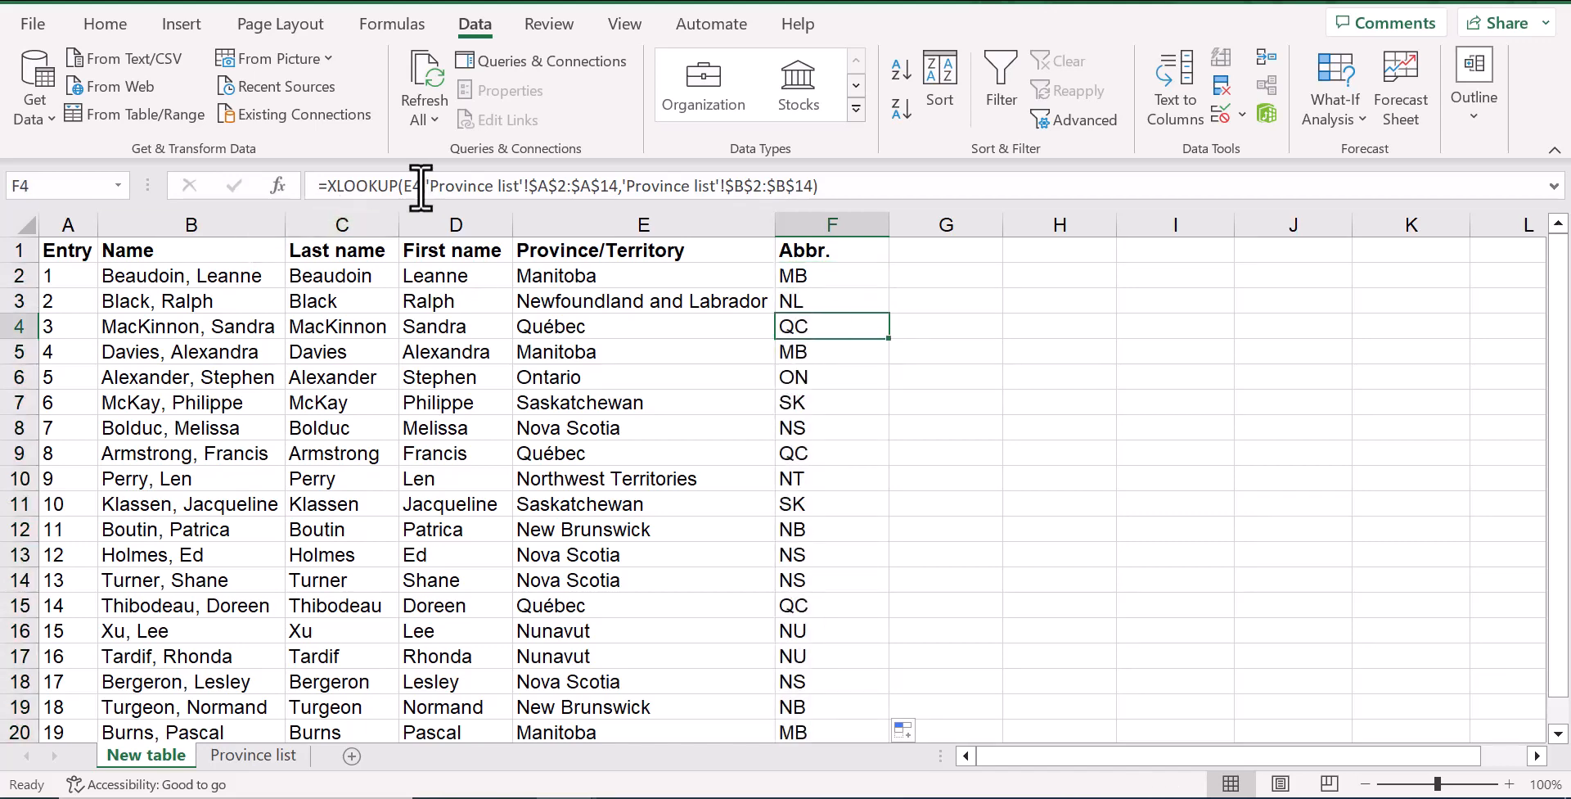
pyautogui.click(820, 378)
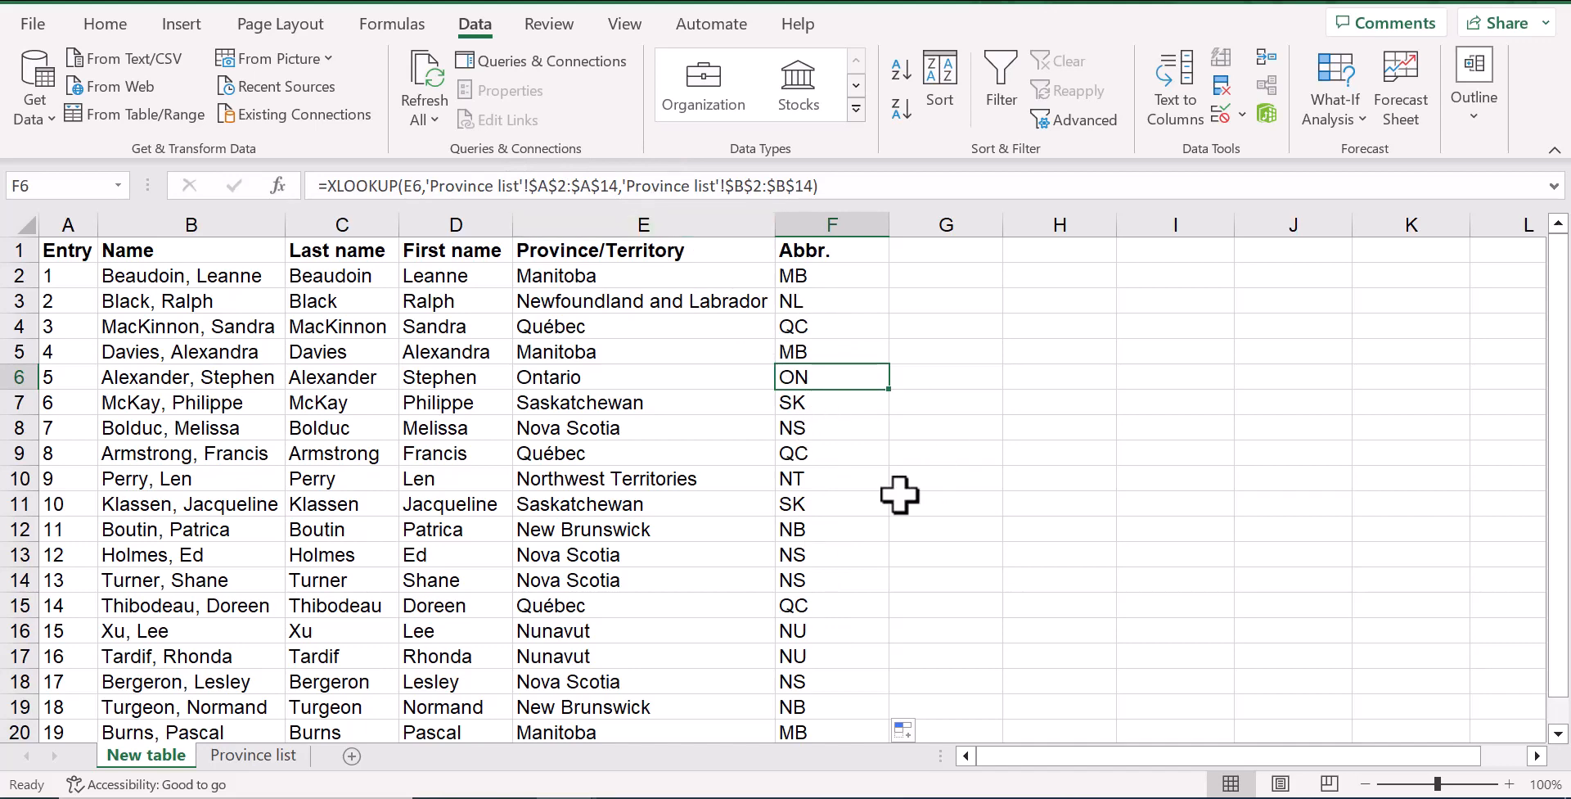
pyautogui.scroll(-2, 850, 517)
pyautogui.scroll(2, 849, 513)
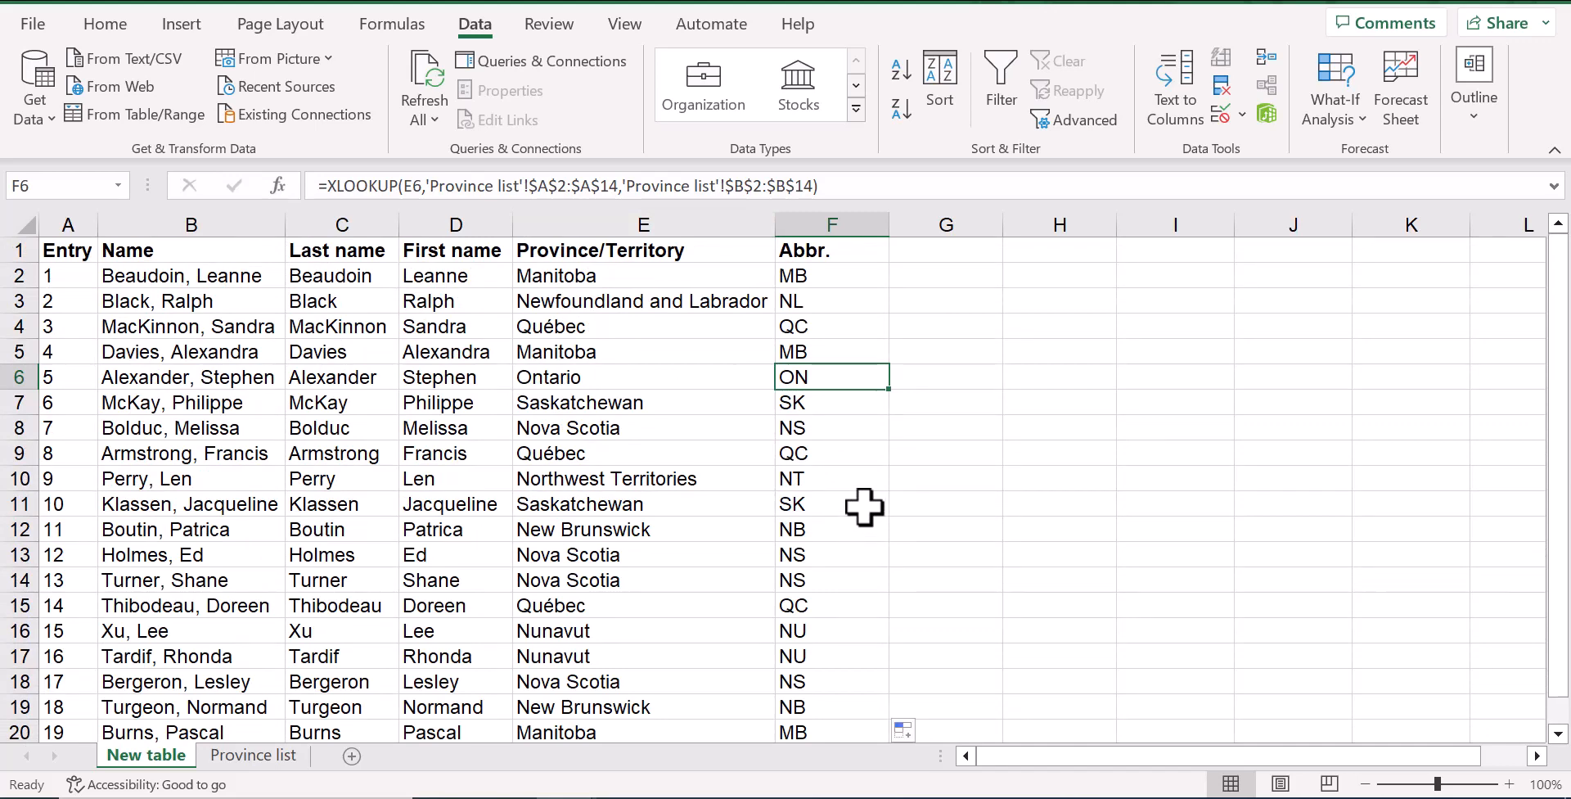